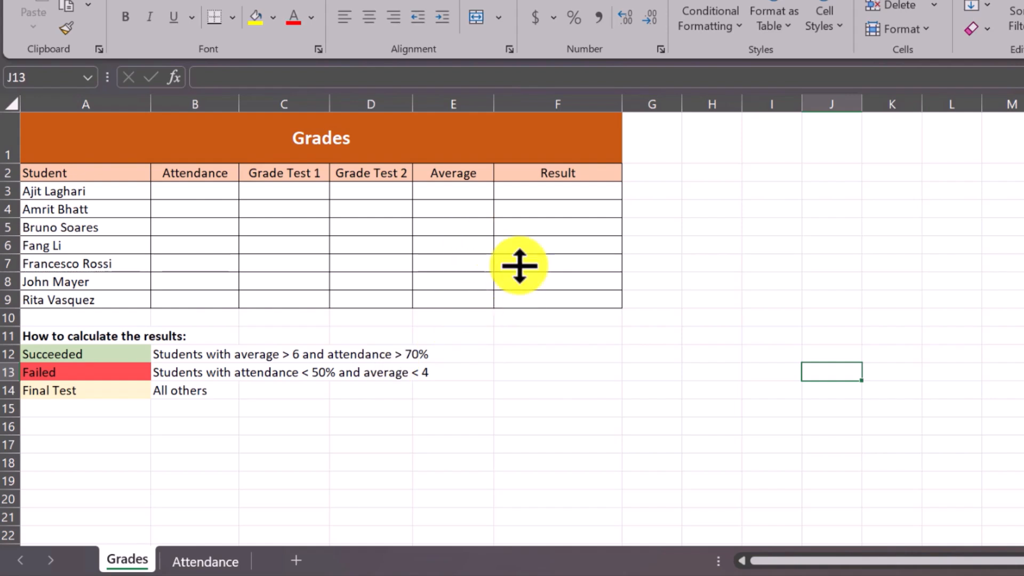
Start a COUNT formula in the Number of classes cell B11 on the Attendance sheet, ready to pick its first argument
left_click(202, 555)
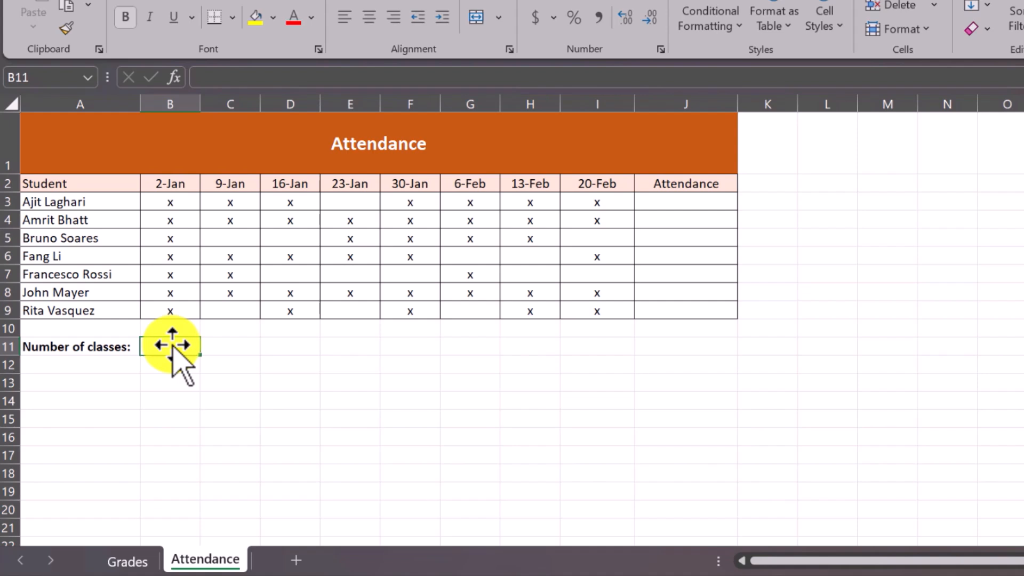
type("=")
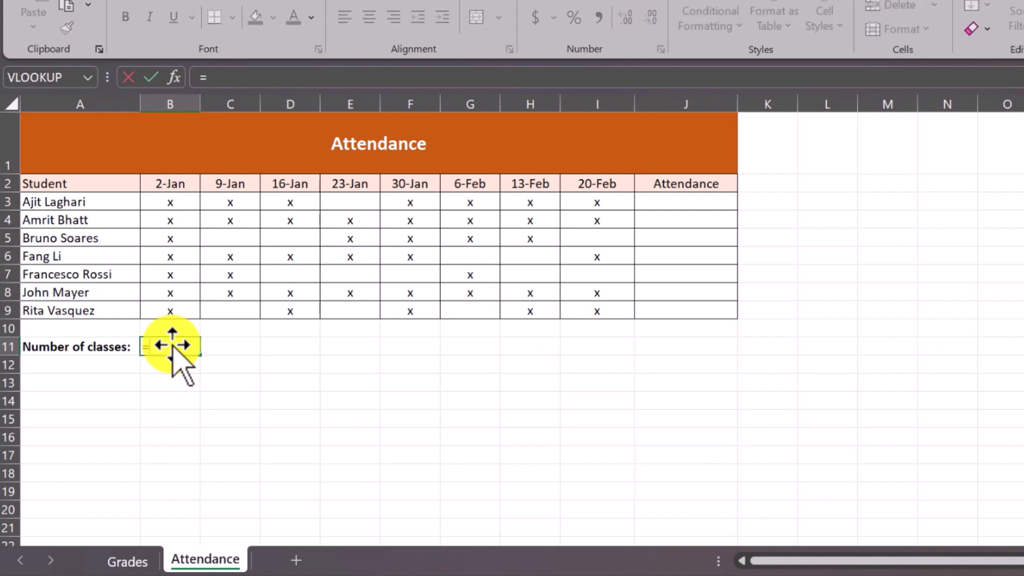
type("count")
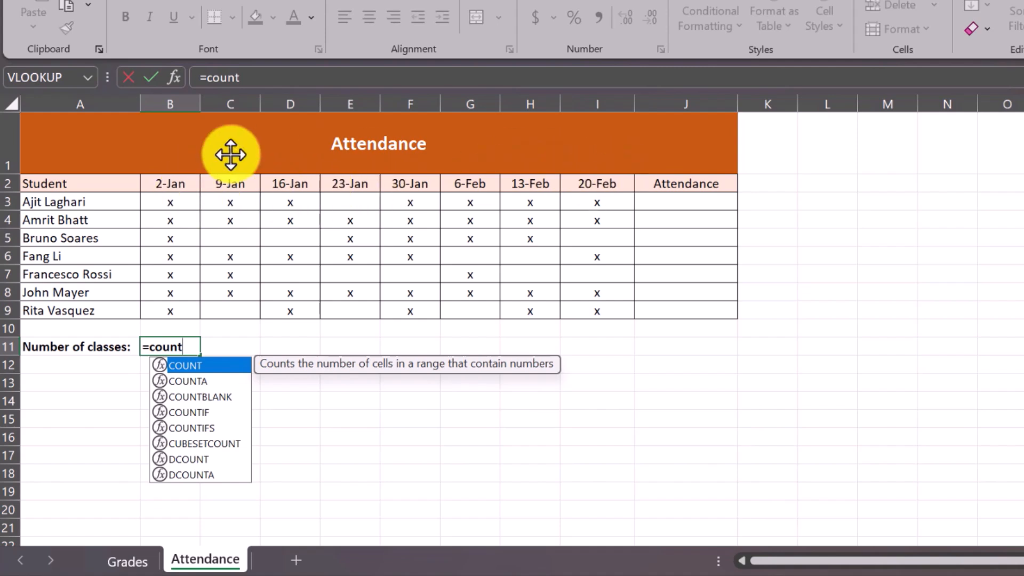
double_click(197, 366)
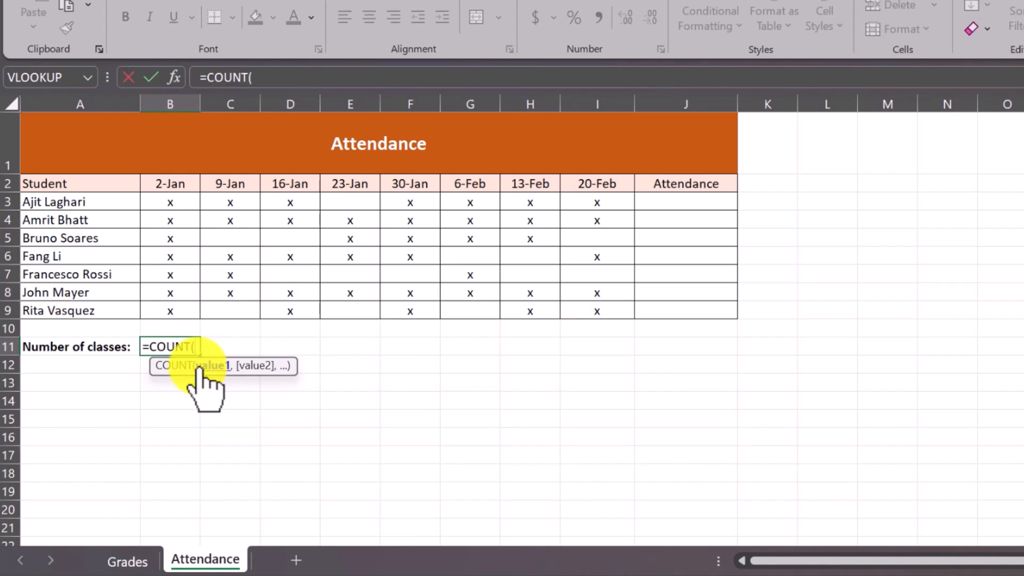
left_click(170, 75)
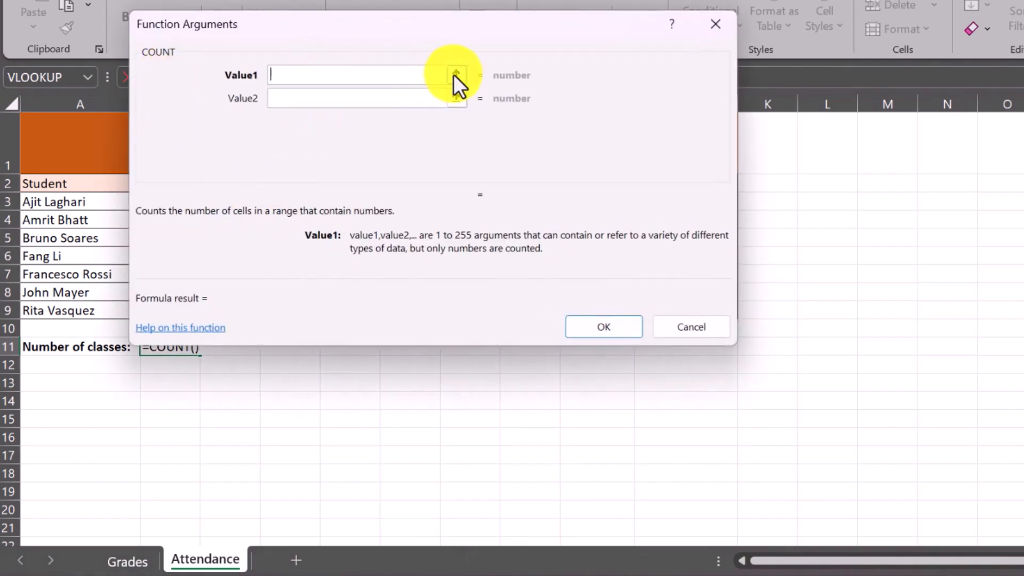
left_click(456, 74)
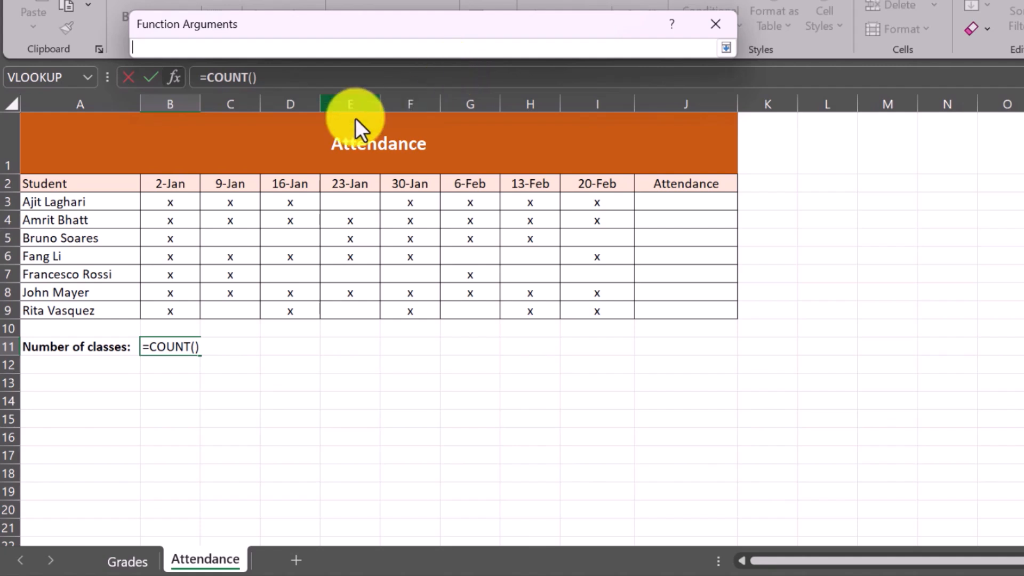
Set the COUNT formula's Value1 to the class date headers B2:I2 and complete the formula
left_click(167, 187)
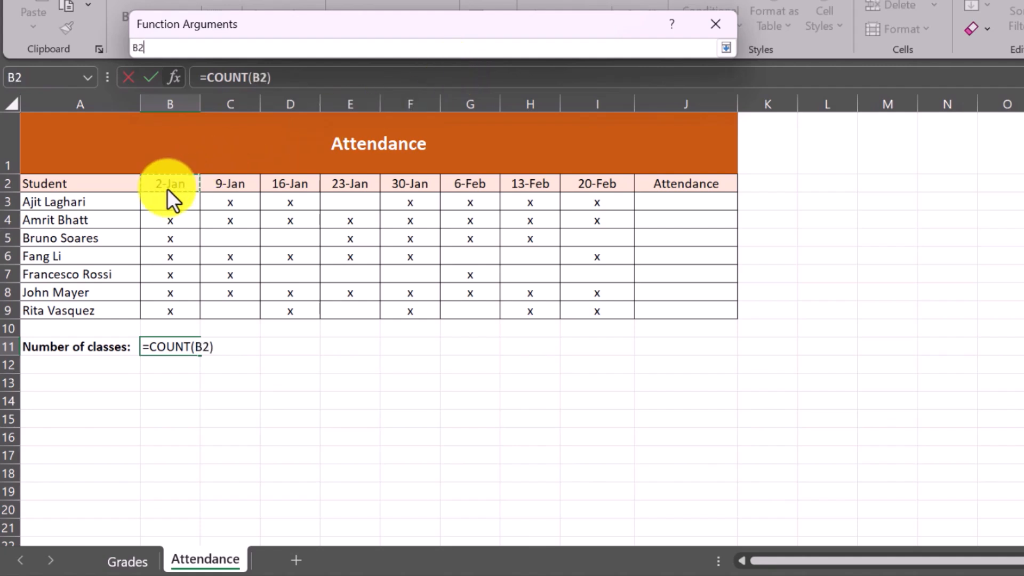
key("shift+Right")
key("shift+Right")
key("shift+Right")
key("shift+Right")
key("shift+Right")
key("shift+Right")
key("shift+Right")
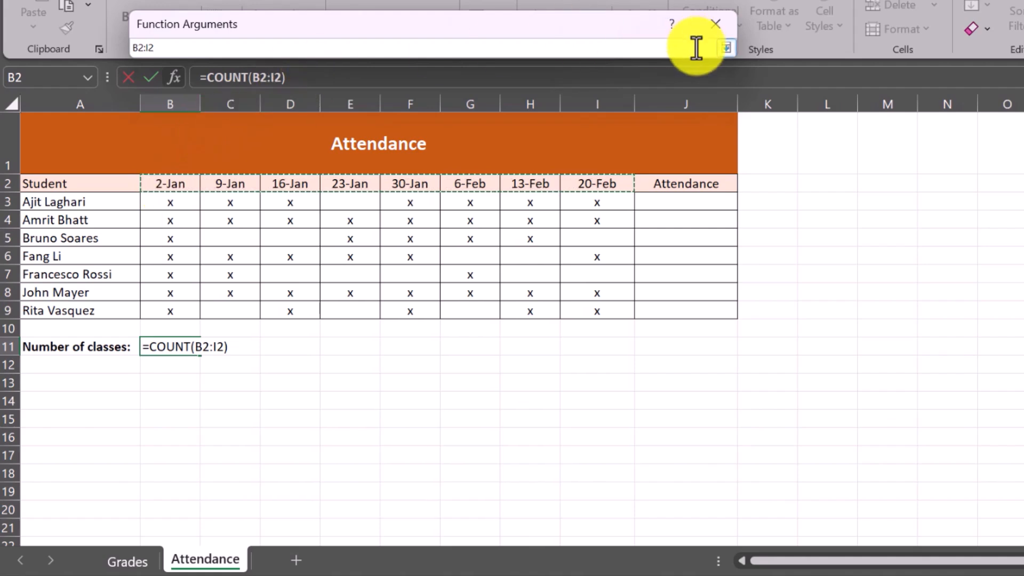
left_click(721, 48)
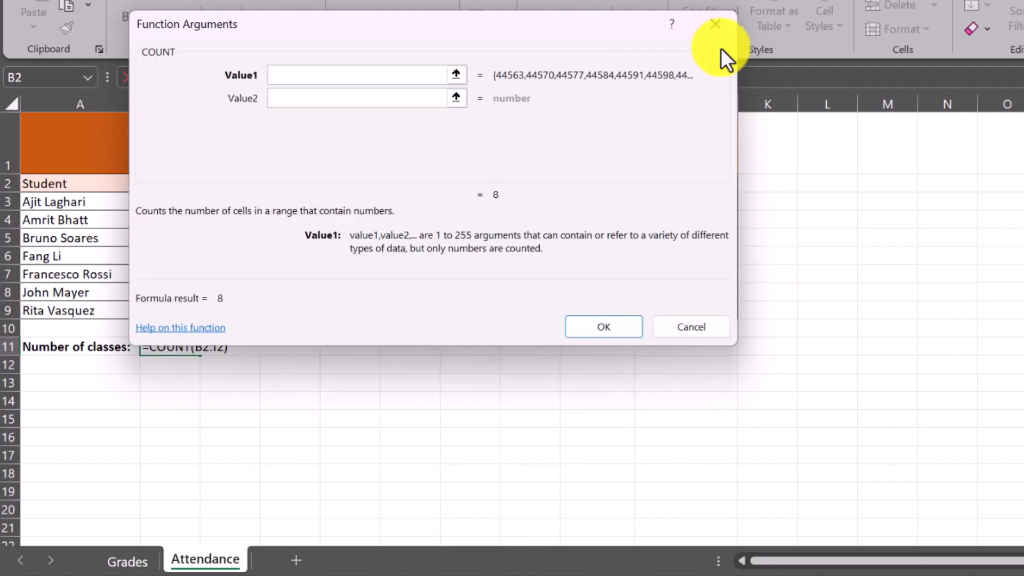
left_click(607, 328)
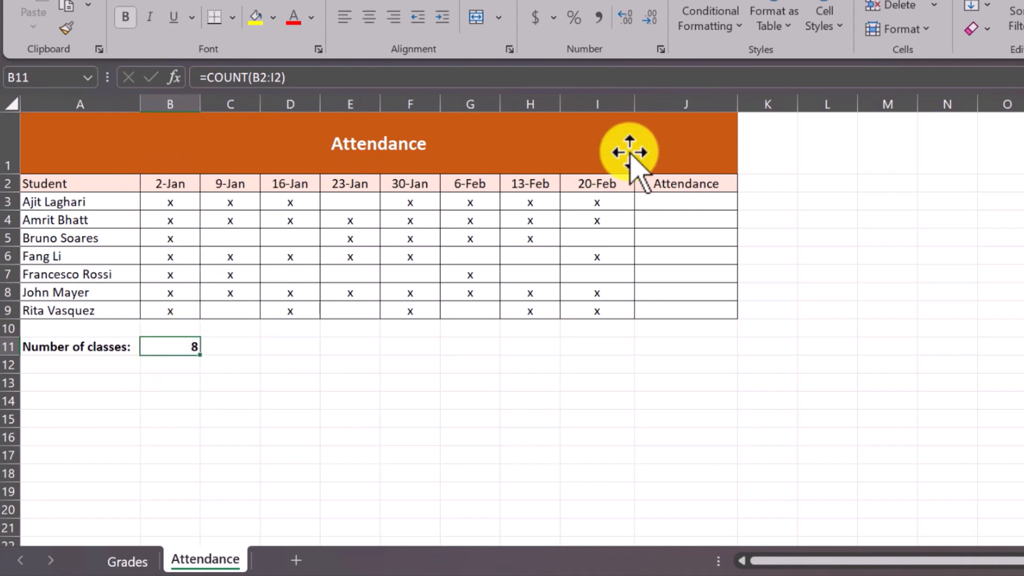
Insert a new column before the 6-Feb column and enter the date 3/7/2025 in its header cell G2
left_click(480, 102)
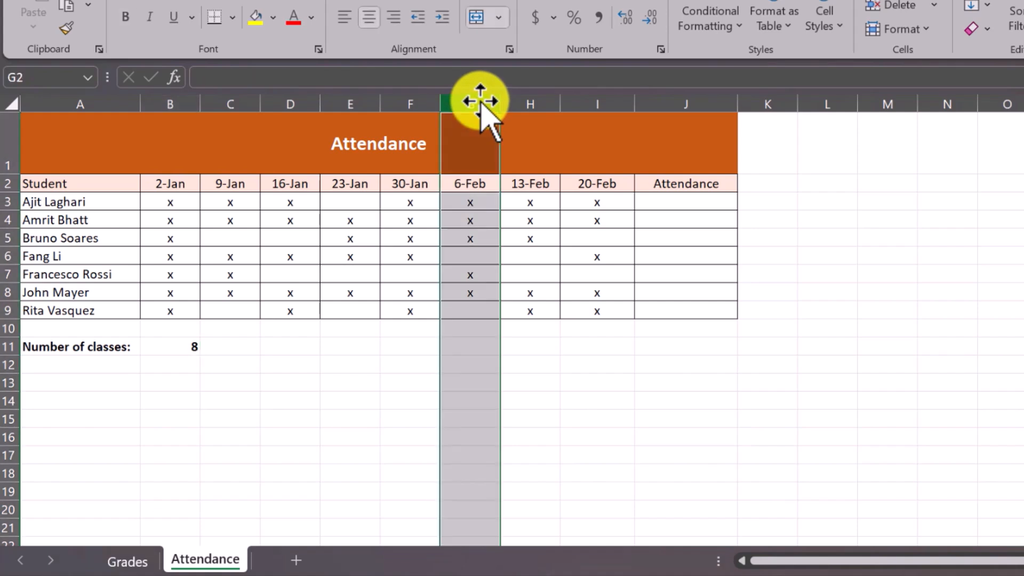
right_click(478, 98)
left_click(546, 299)
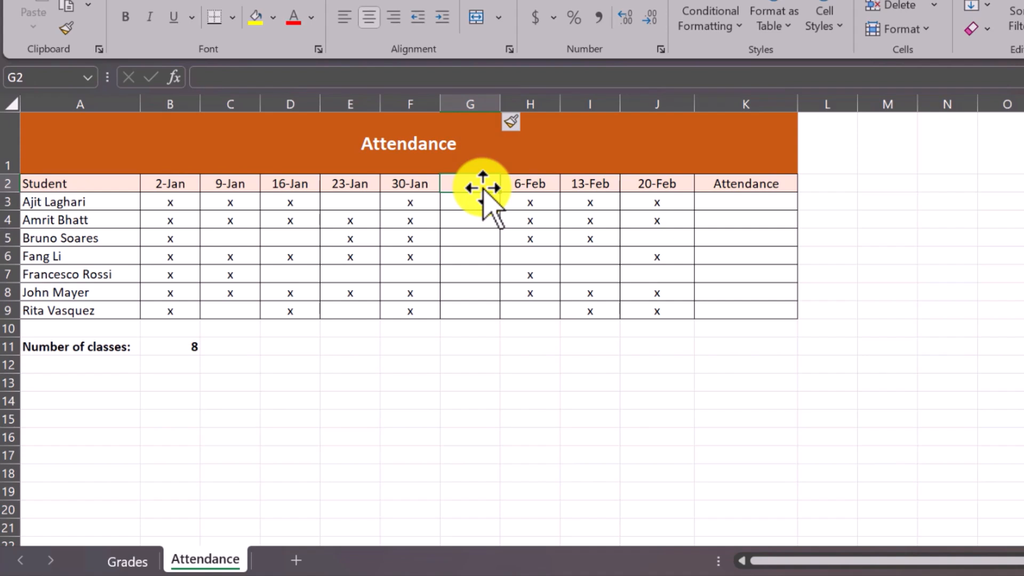
type("3/7")
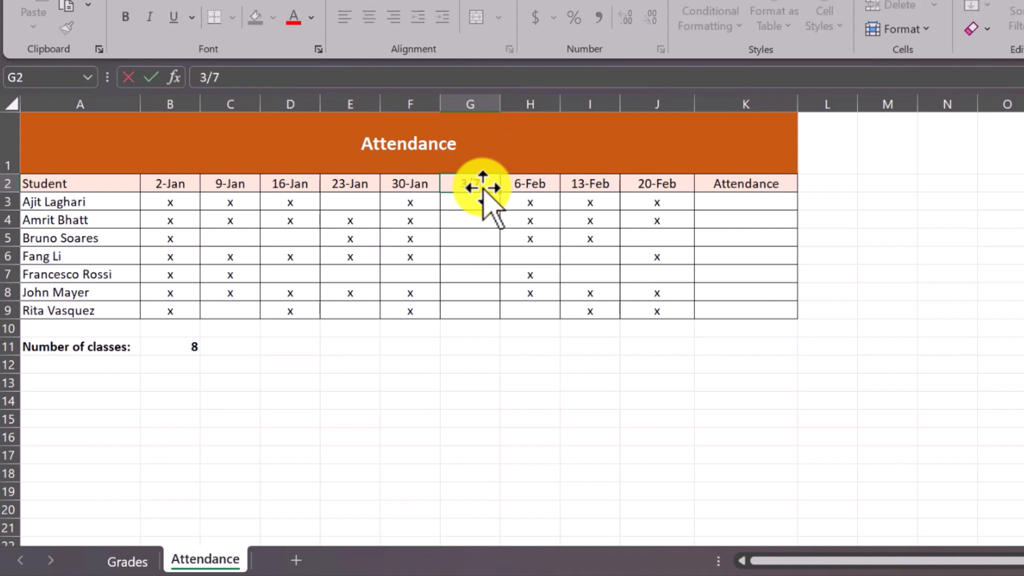
type("/2025")
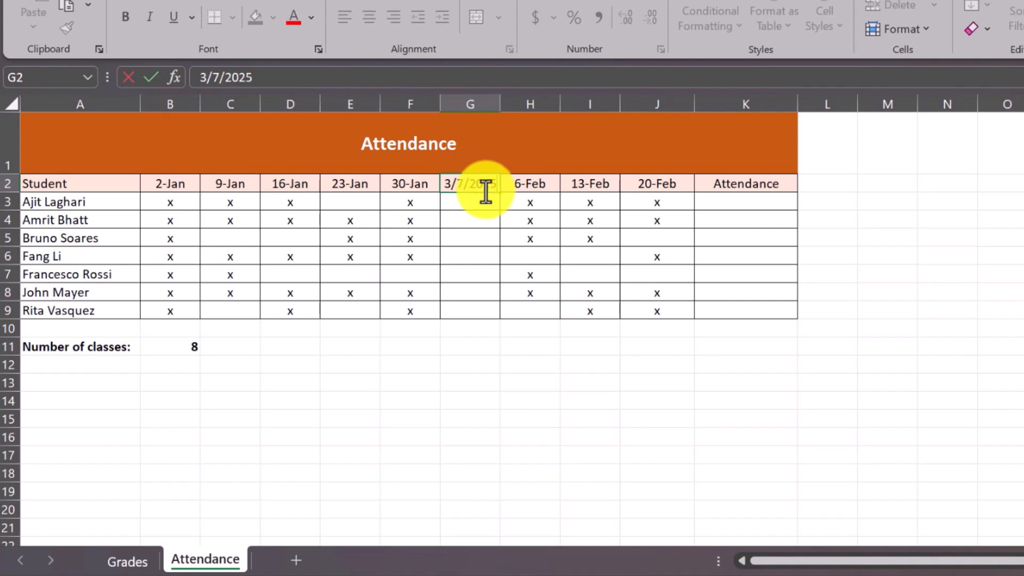
left_click(472, 349)
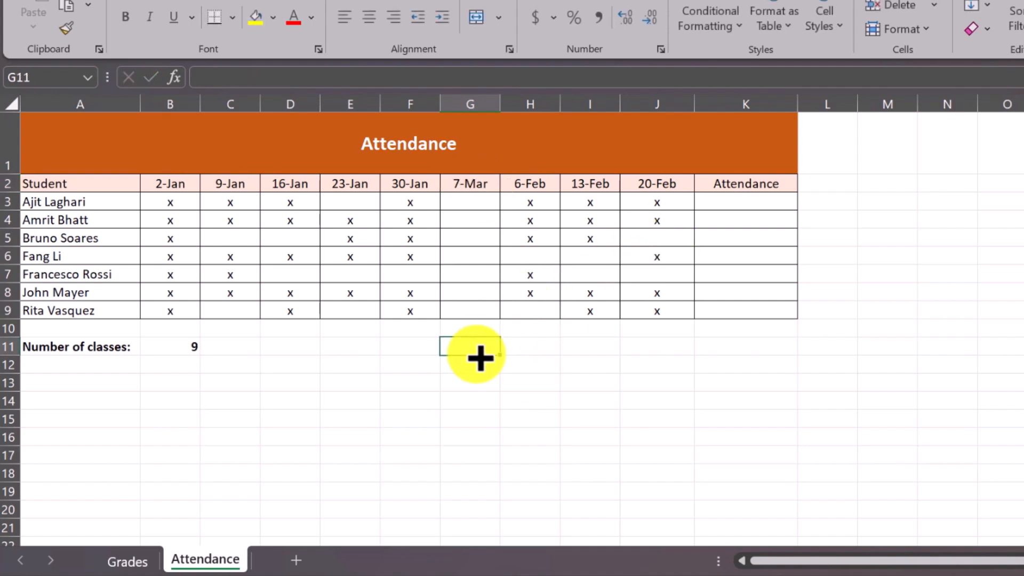
Change the date in G2 to 2/7/2025 and select B11 to check the range its class count formula covers
left_click(478, 187)
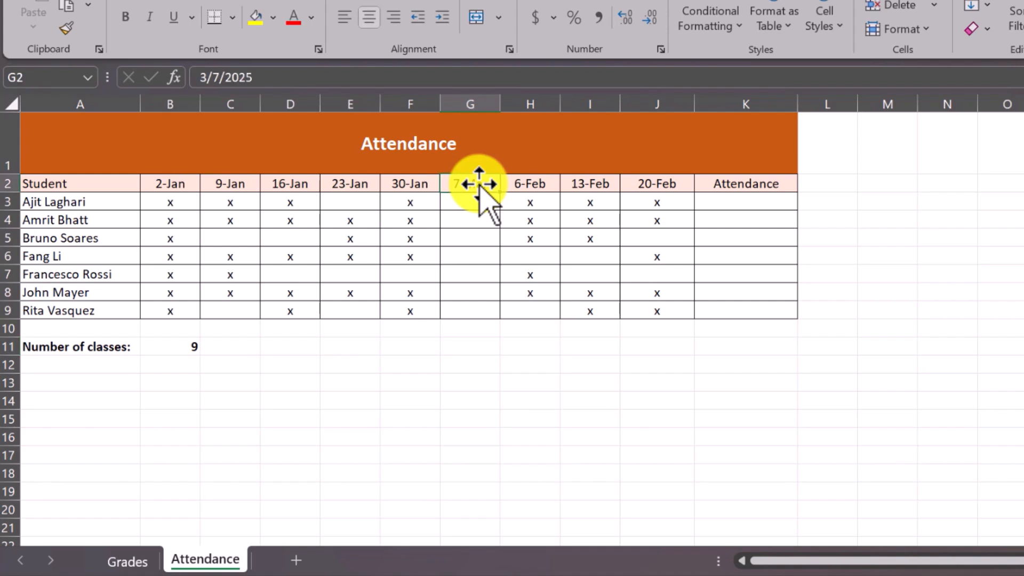
left_click(203, 81)
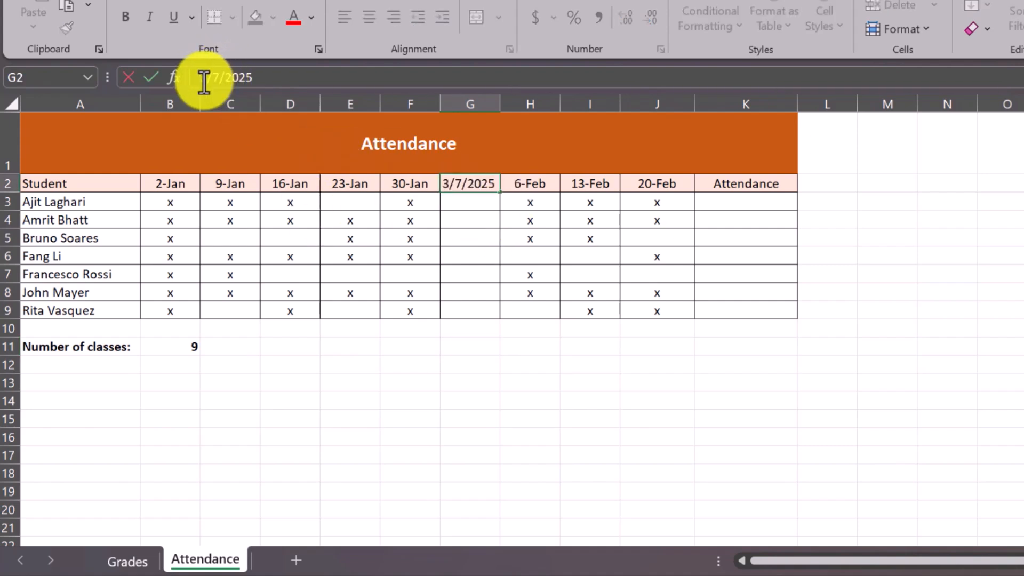
key("Delete")
type("2")
left_click(425, 348)
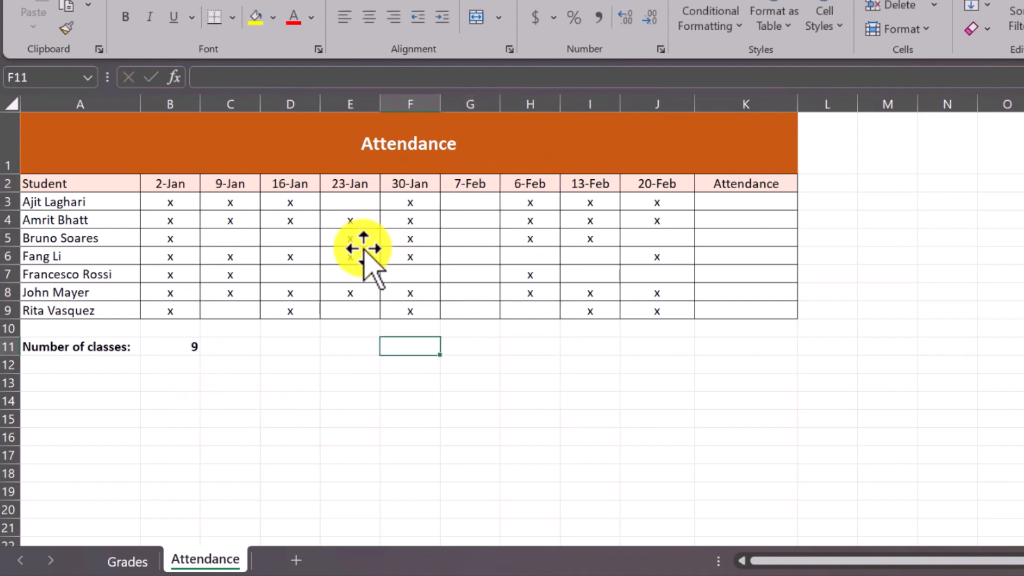
left_click(174, 348)
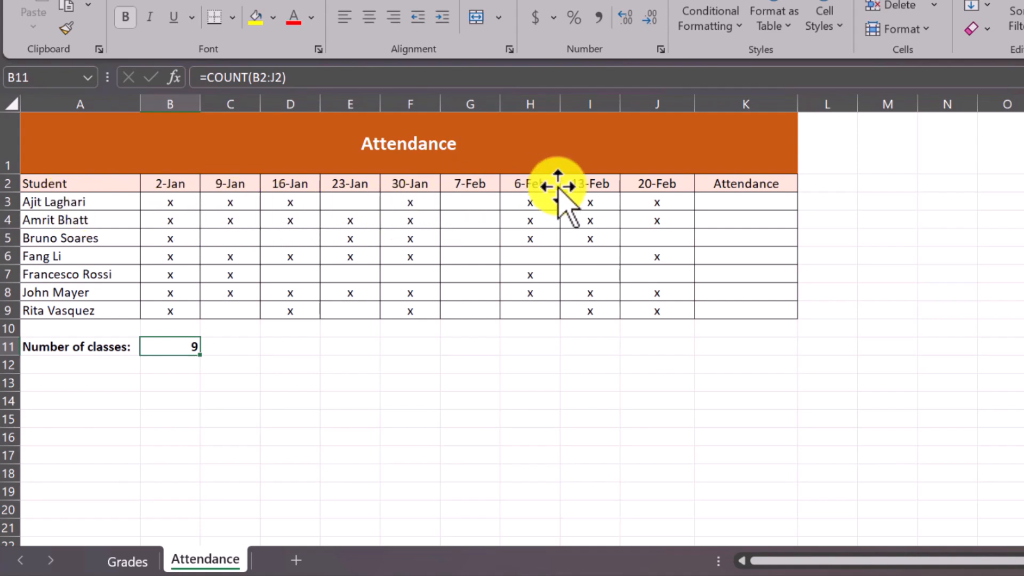
Enter =COUNT(B3:J3) in the first student's Attendance cell K3 and select the cell to review the formula
left_click(741, 202)
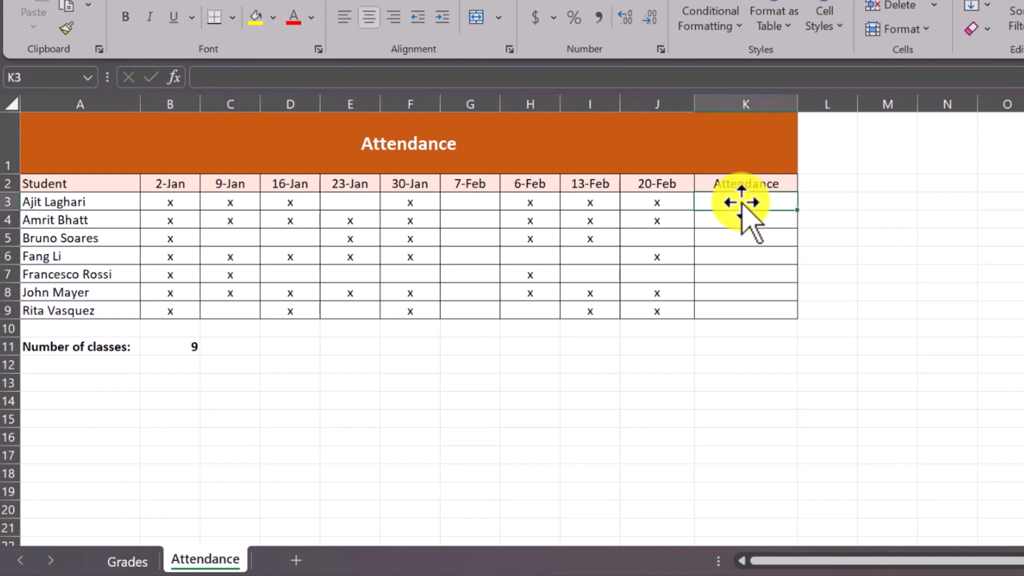
type("=count")
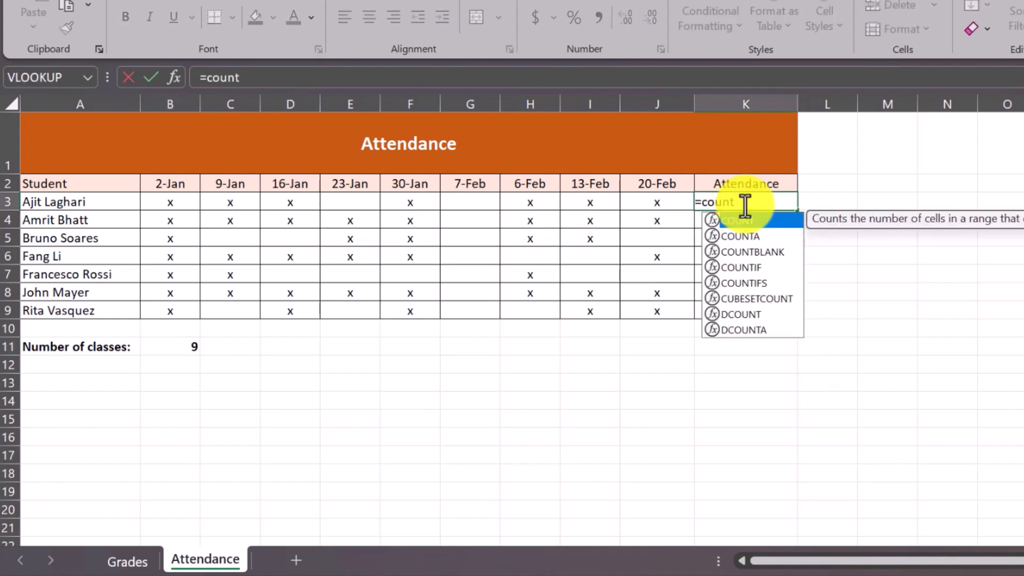
key("Tab")
left_click(254, 78)
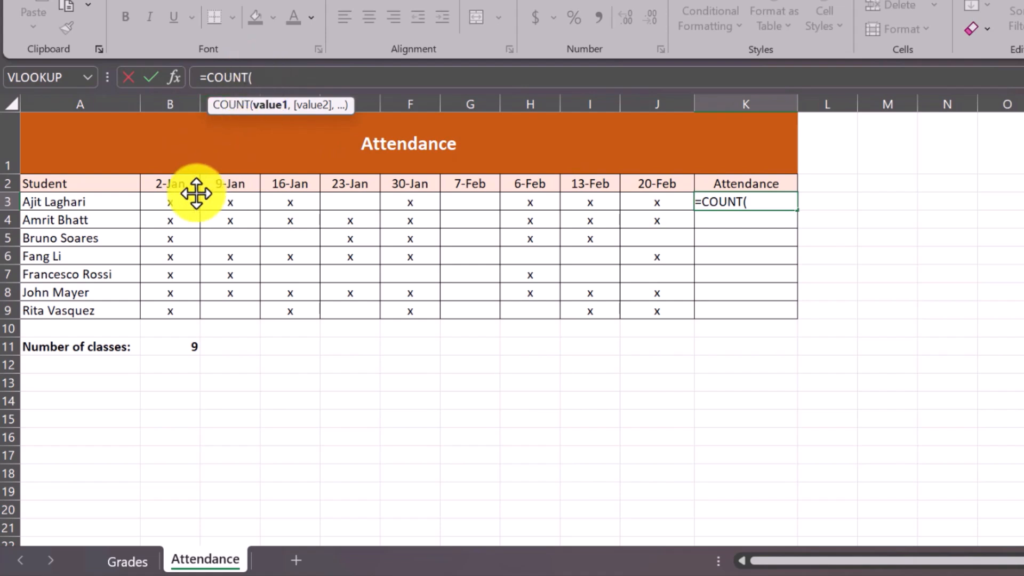
left_click(165, 205)
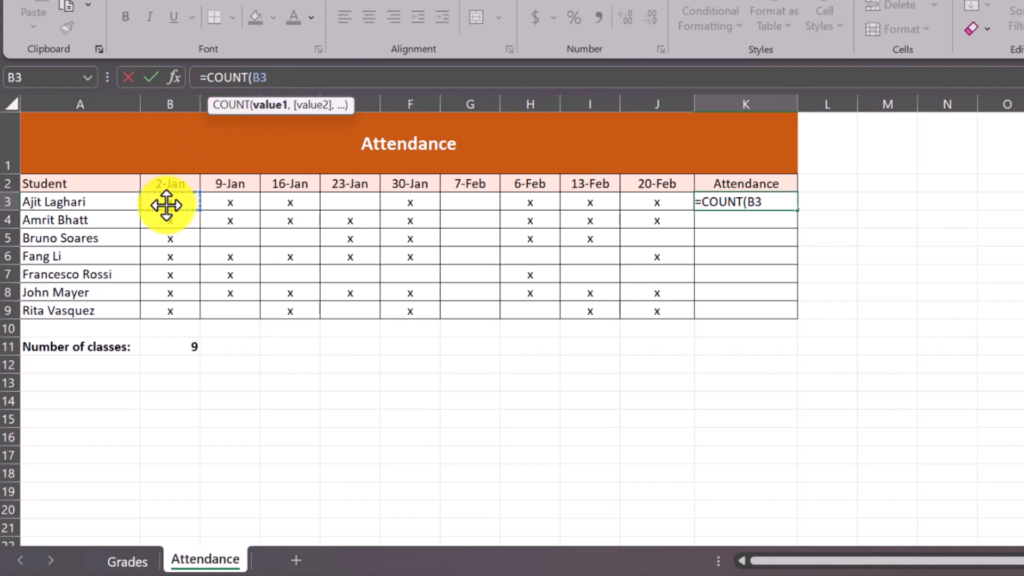
key("shift+Right")
key("shift+Right")
key("shift+Right")
key("shift+Right")
key("shift+Right")
key("shift+Right")
key("shift+Right")
key("shift+Right")
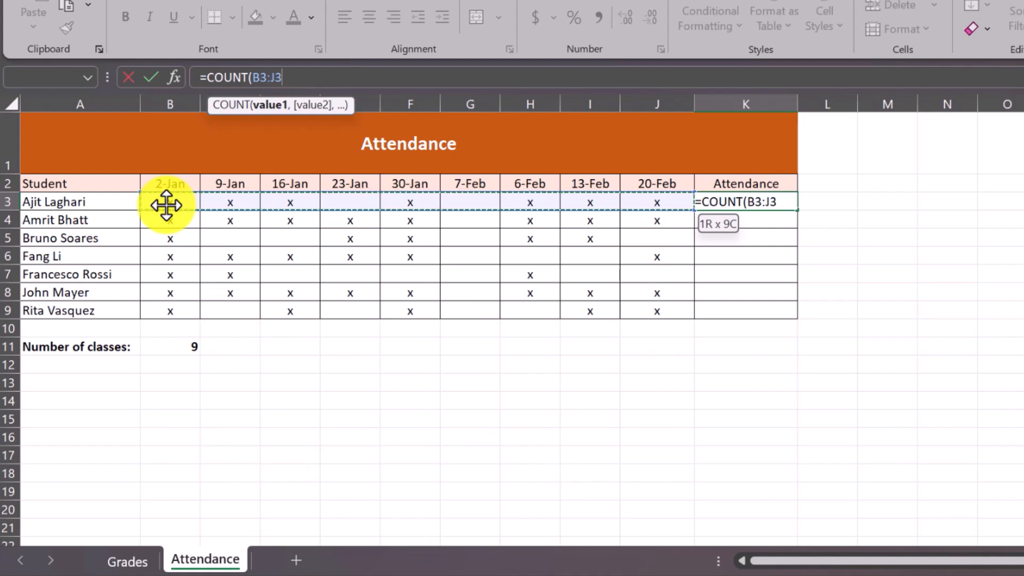
type(")")
key("Return")
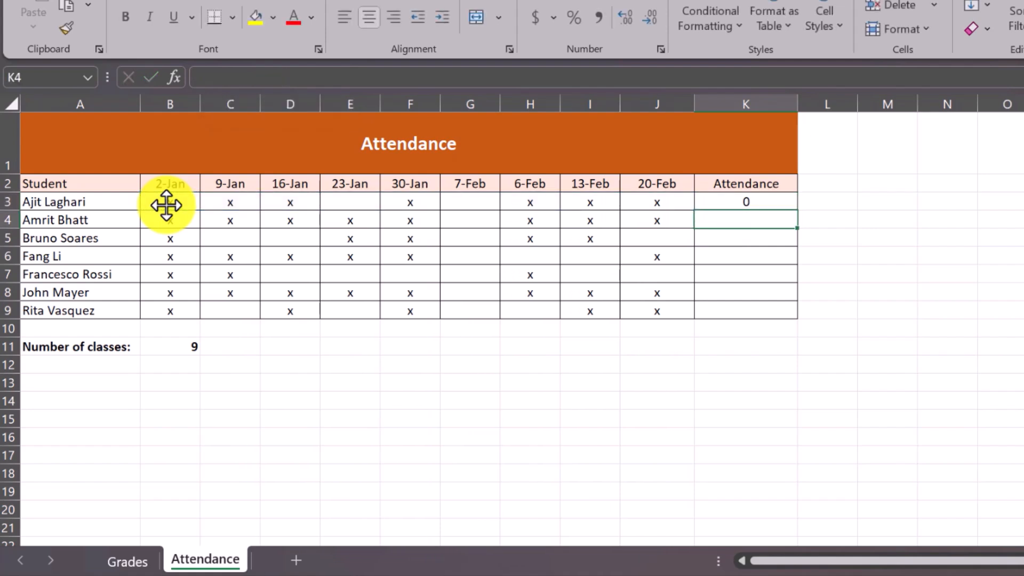
left_click(742, 203)
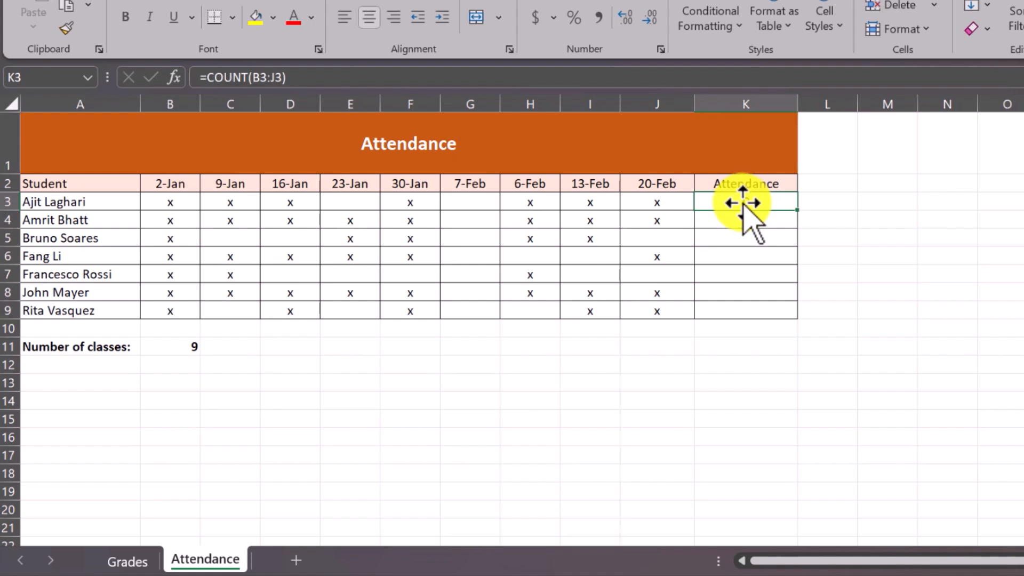
Try replacing the first student's x marks in B3, C3 and D3 with the number 1
left_click(170, 202)
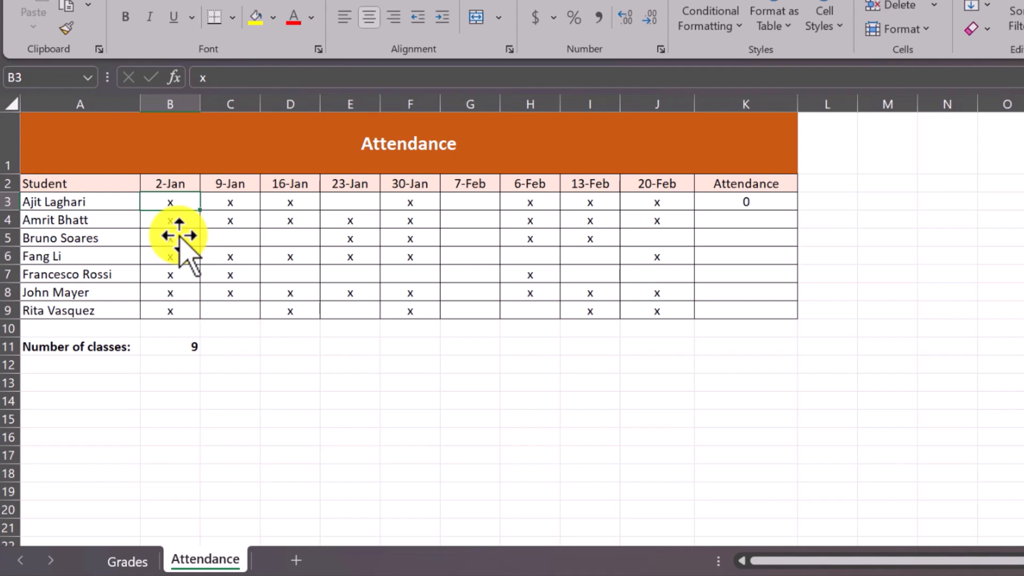
type("1")
left_click(228, 206)
type("1")
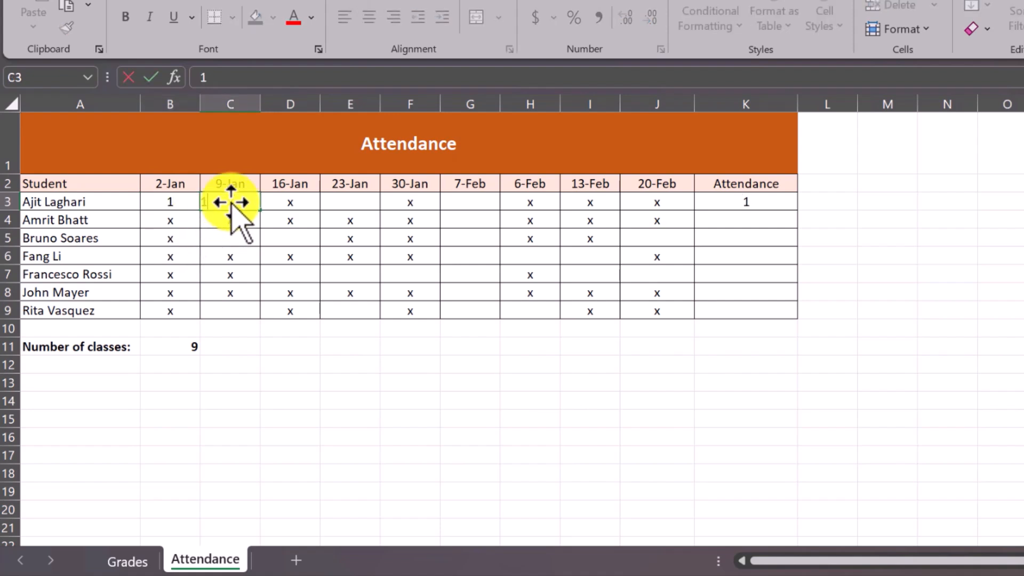
left_click(278, 202)
type("1")
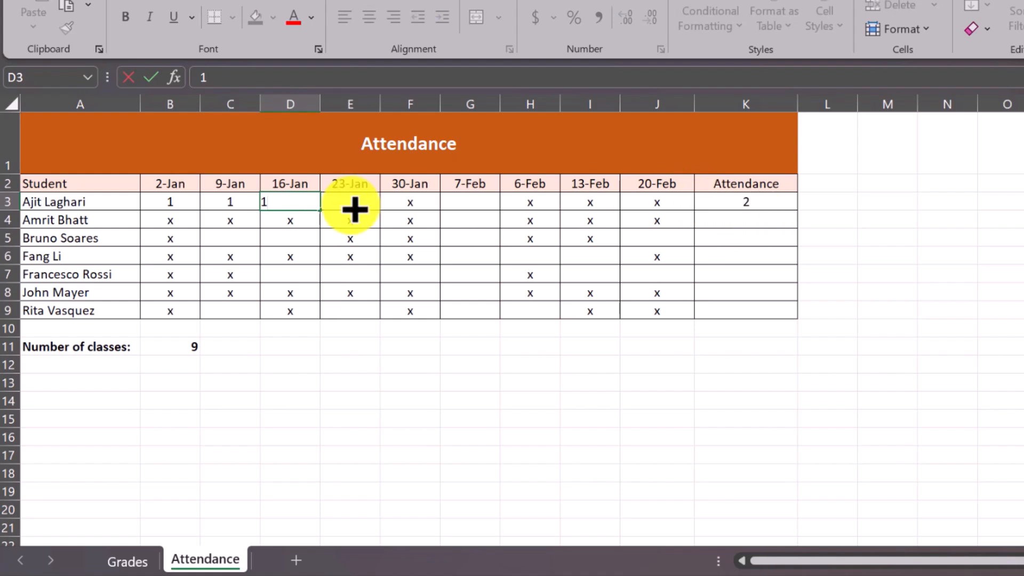
Discard the number entry in D3 and restore the x marks in C3 and B3
key("ctrl+z")
key("ctrl+z")
key("ctrl+z")
key("ctrl+z")
key("ctrl+z")
left_click(232, 203)
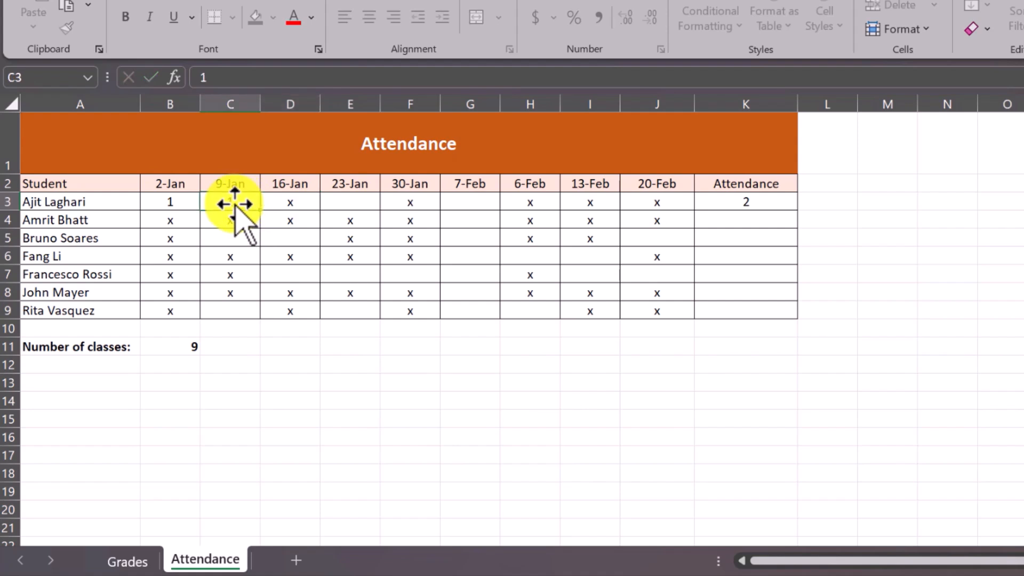
type("x")
left_click(155, 200)
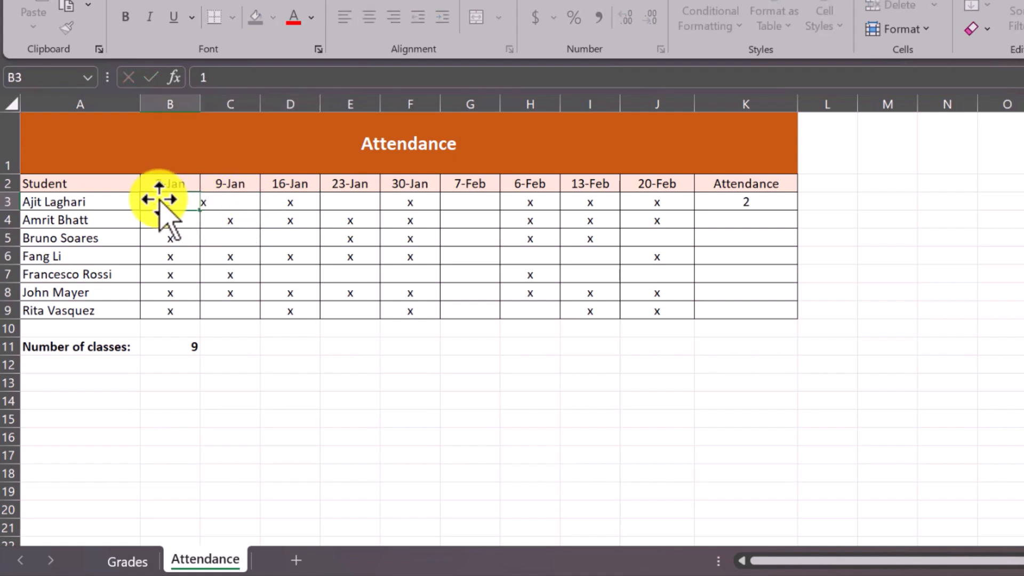
type("x")
Change the function in K3 to COUNTA so the formula reads =COUNTA(B3:J3)
left_click(718, 201)
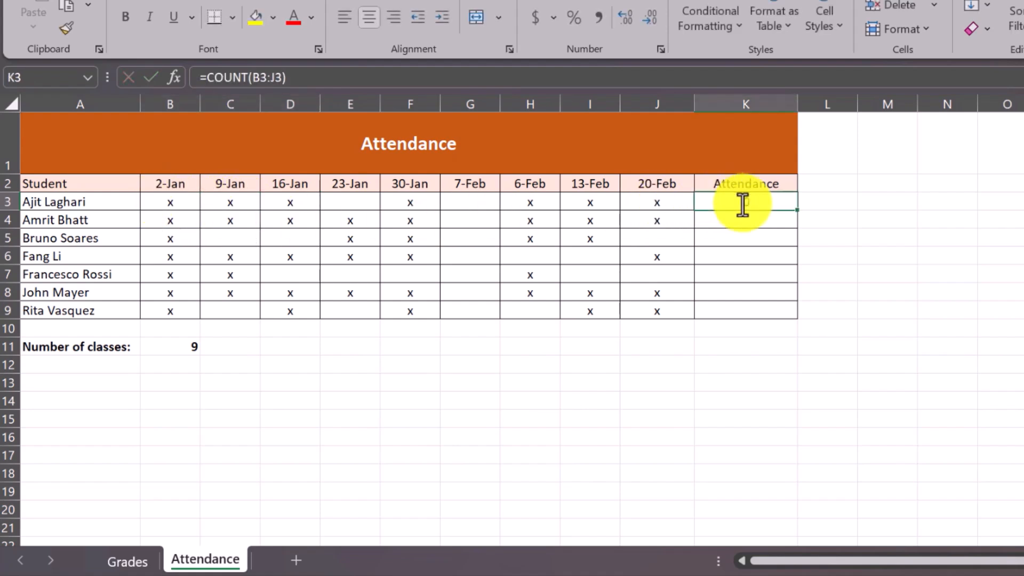
left_click(243, 81)
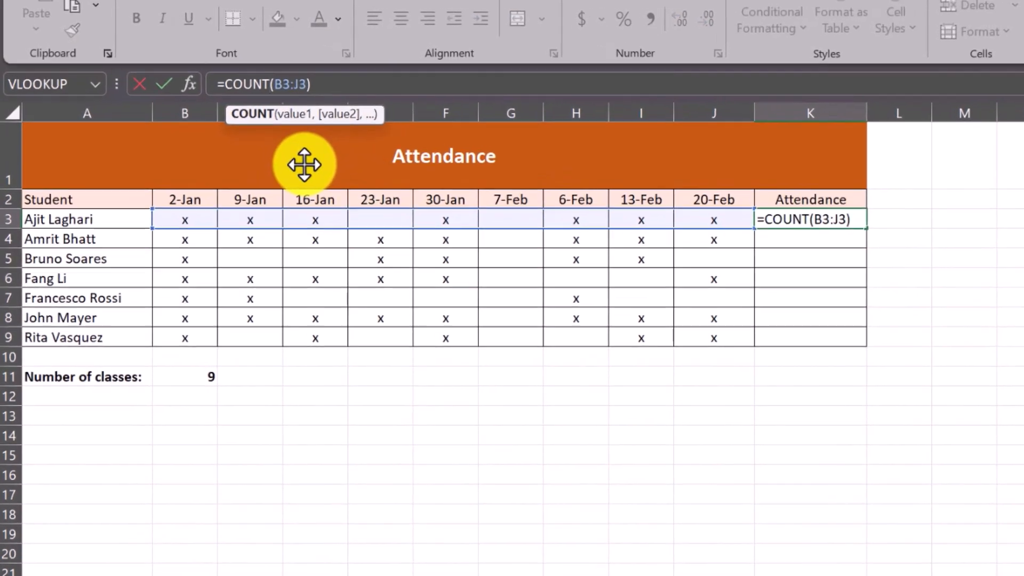
type("A")
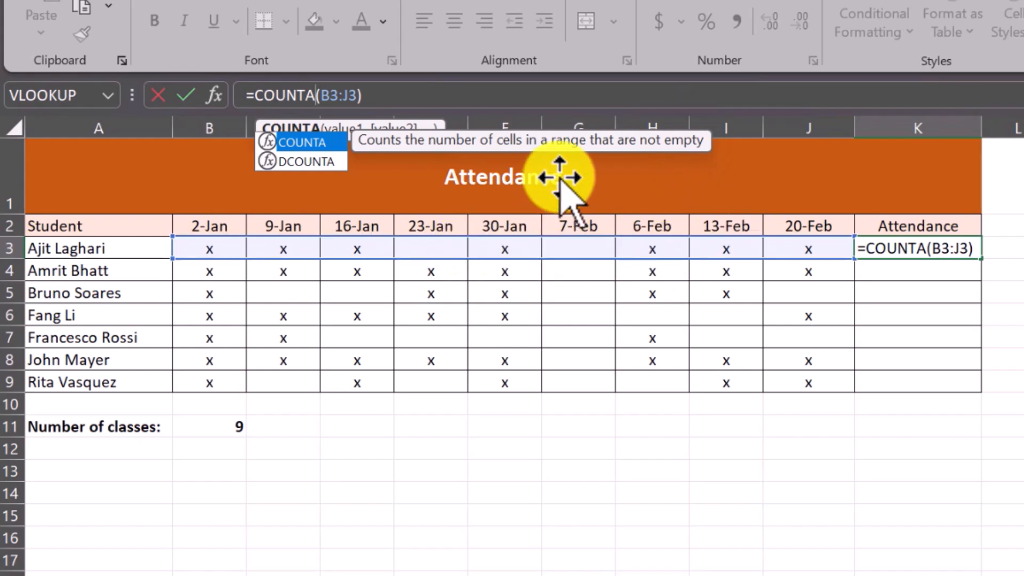
left_click(419, 98)
key("Return")
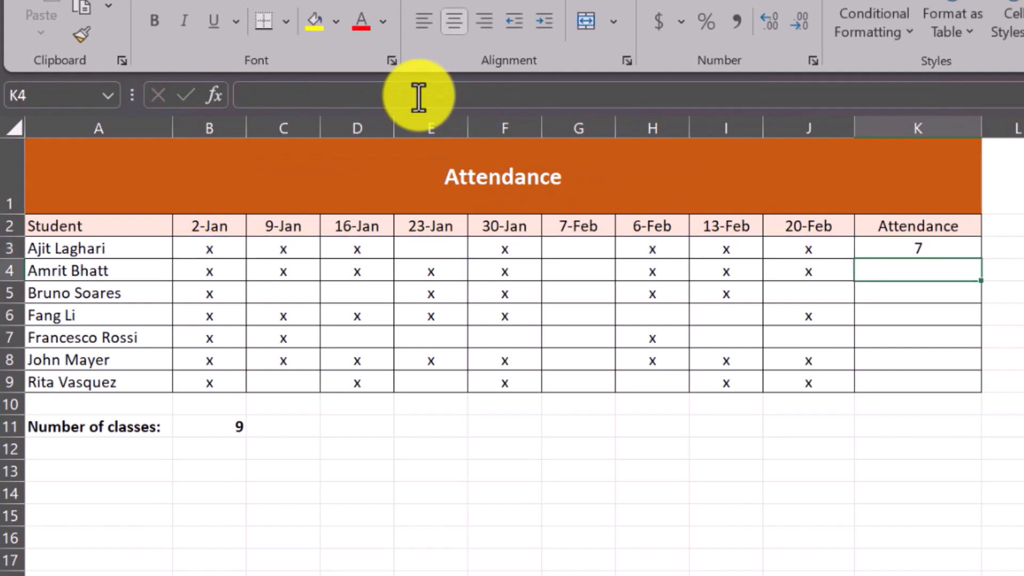
Copy the COUNTA formula from K3 down through K9 for the remaining students
left_click(925, 245)
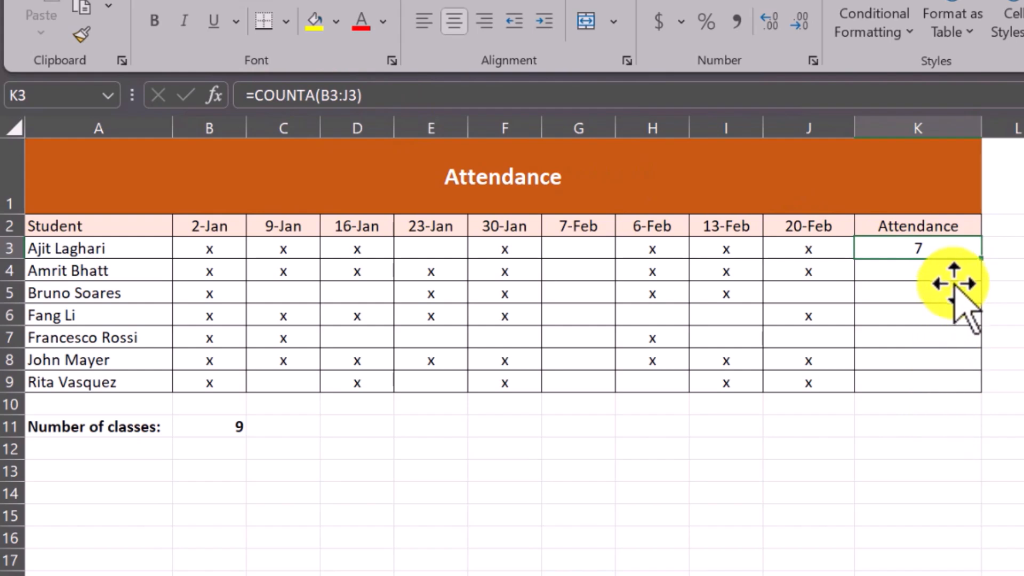
left_click_drag(982, 259, 974, 386)
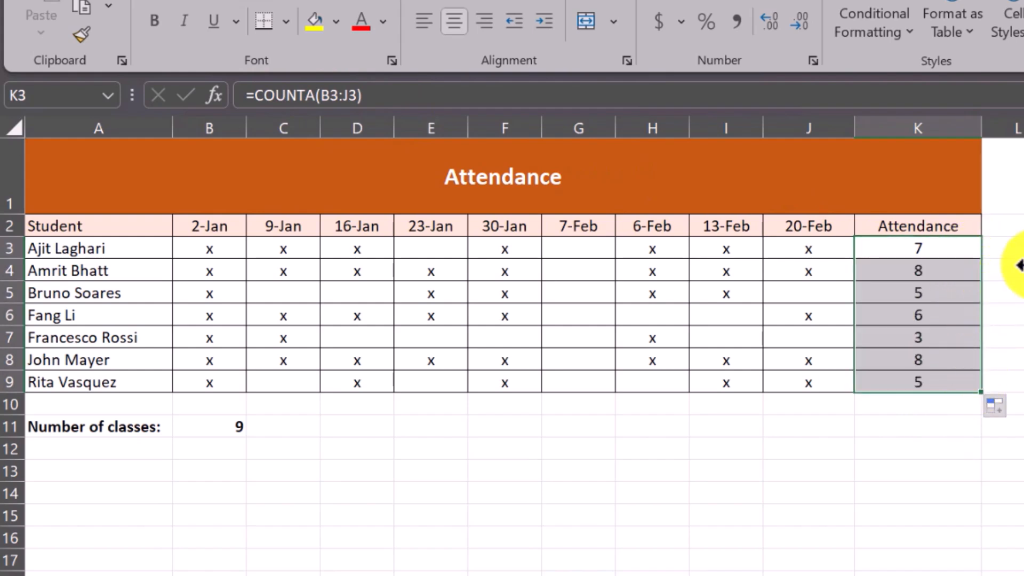
left_click(1000, 266)
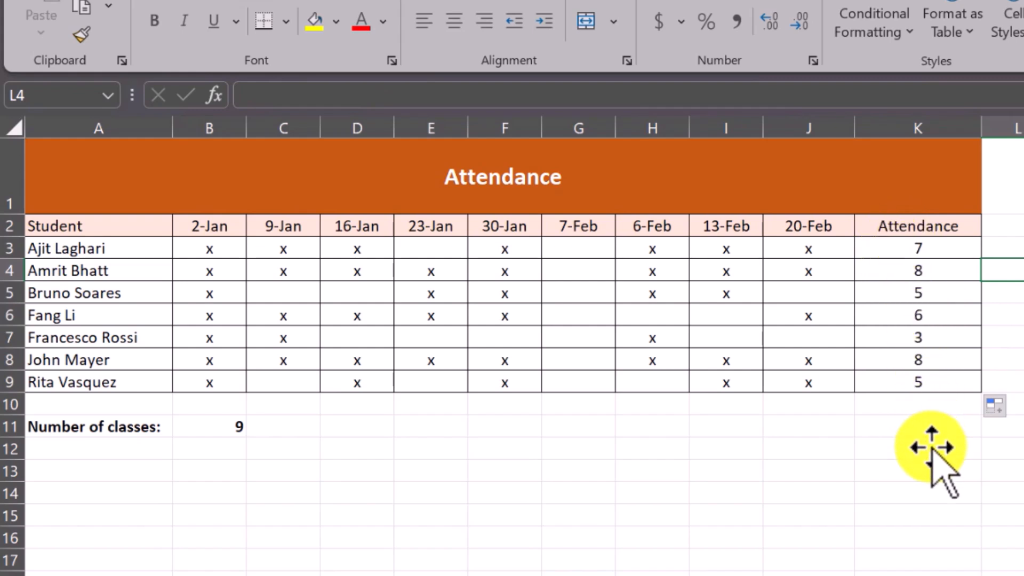
Review the formulas in K3 and K4 and clear the copied formulas from K4:K9
left_click(935, 249)
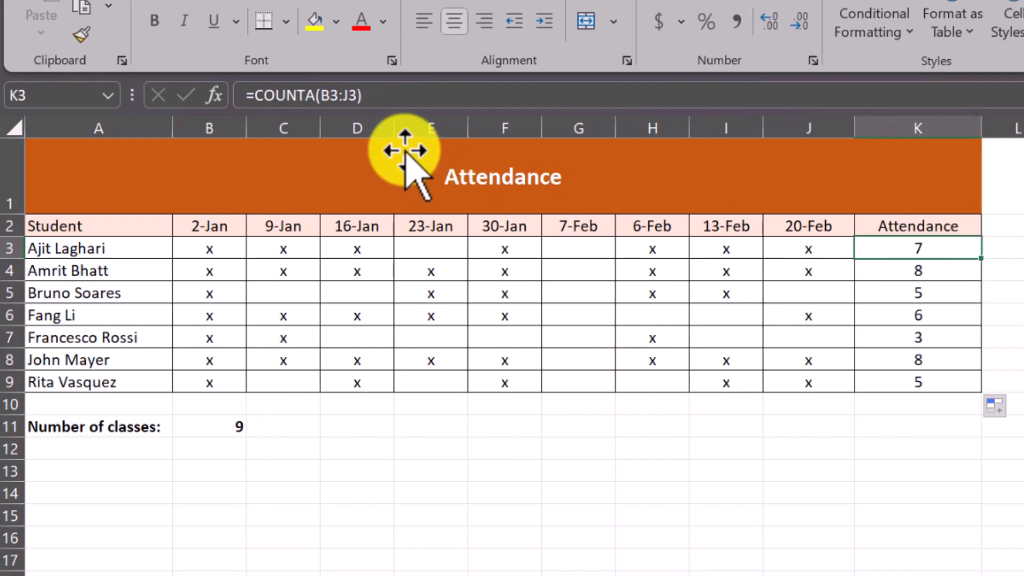
left_click(939, 272)
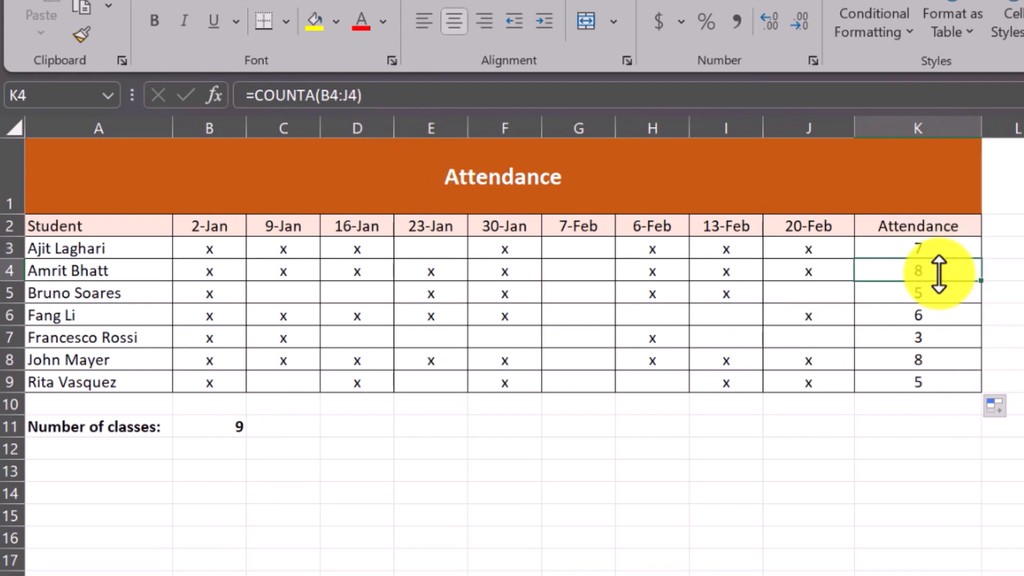
left_click_drag(938, 273, 950, 389)
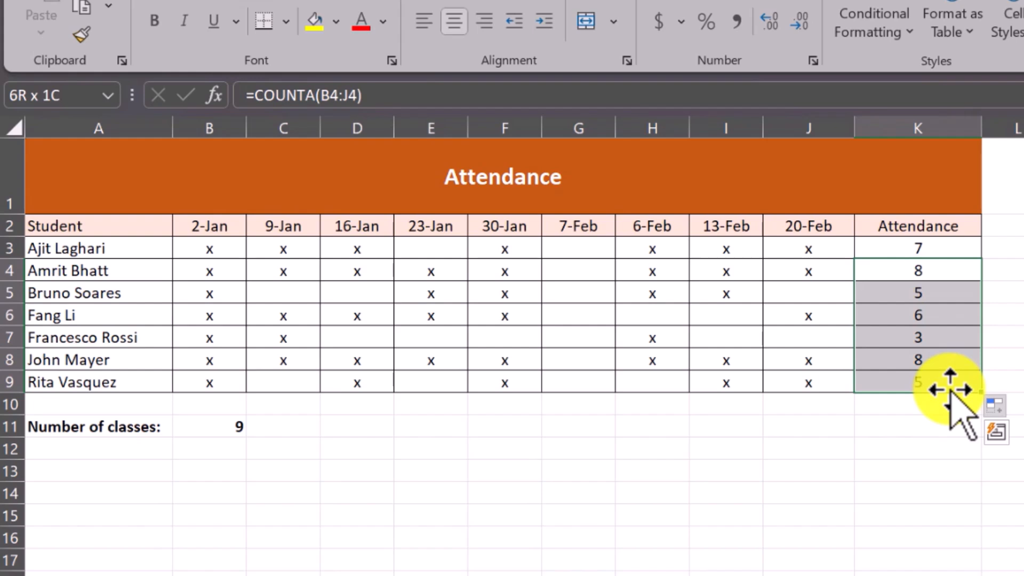
key("Delete")
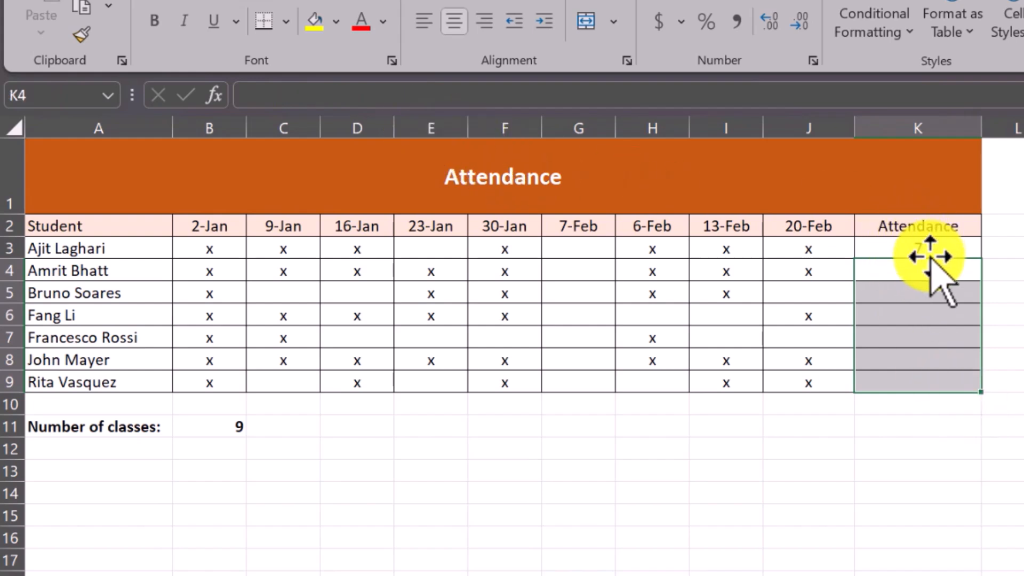
Divide K3's count by the number of classes so the formula reads =COUNTA(B3:J3)/B$11
left_click(925, 249)
left_click(412, 97)
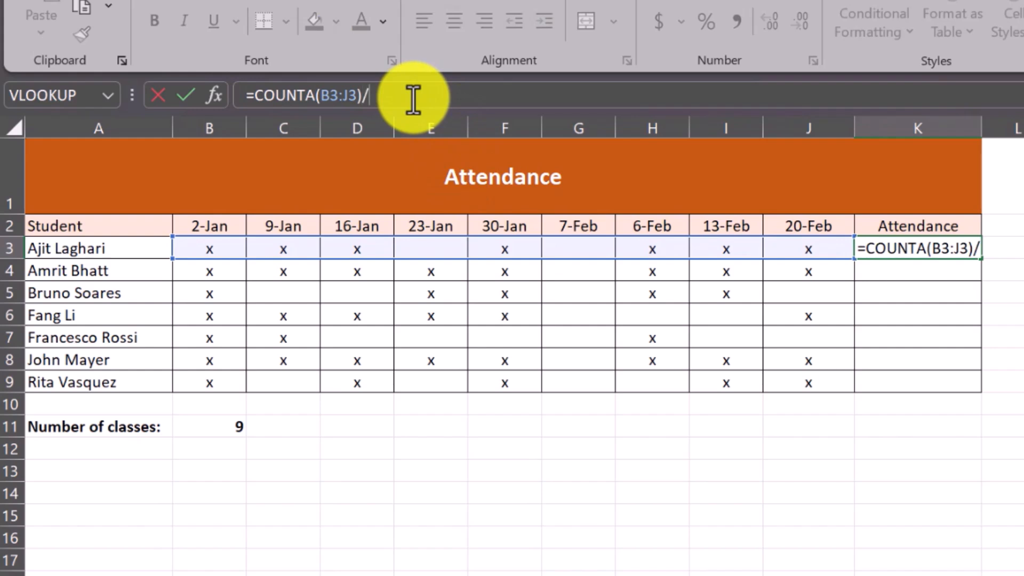
type("/")
left_click(217, 426)
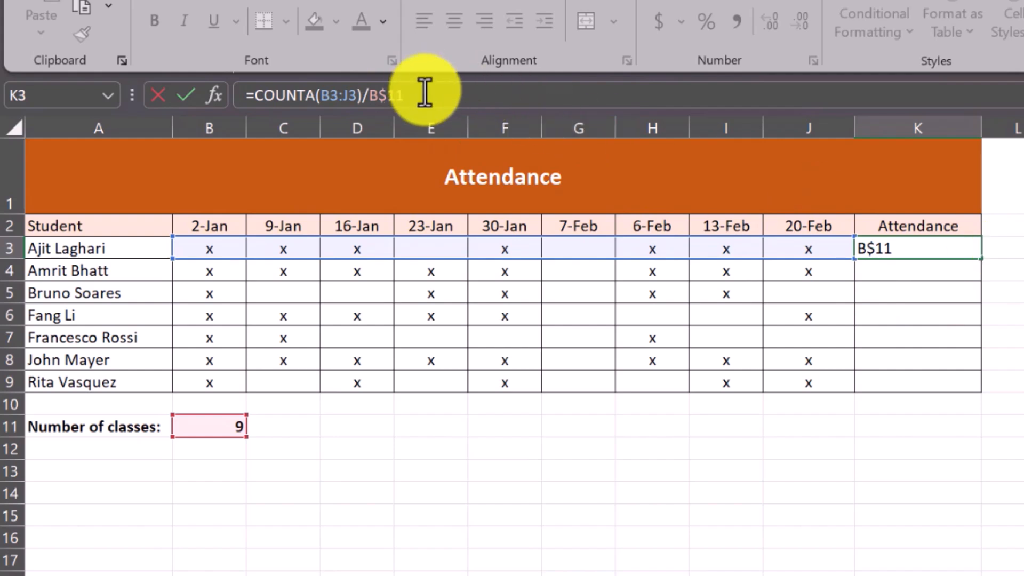
key("Return")
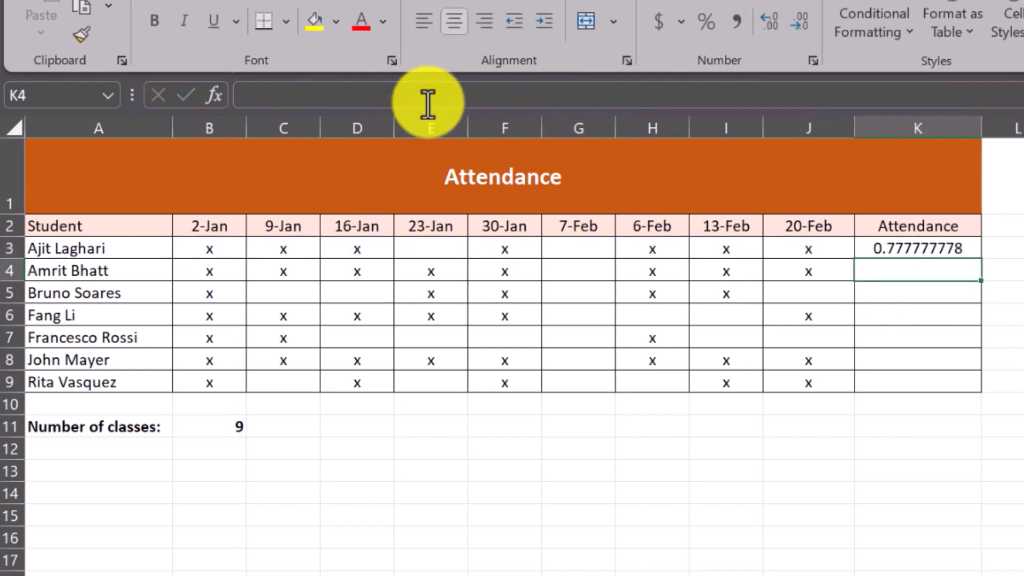
Fill the attendance ratio formula from K3 down through K9
left_click(932, 247)
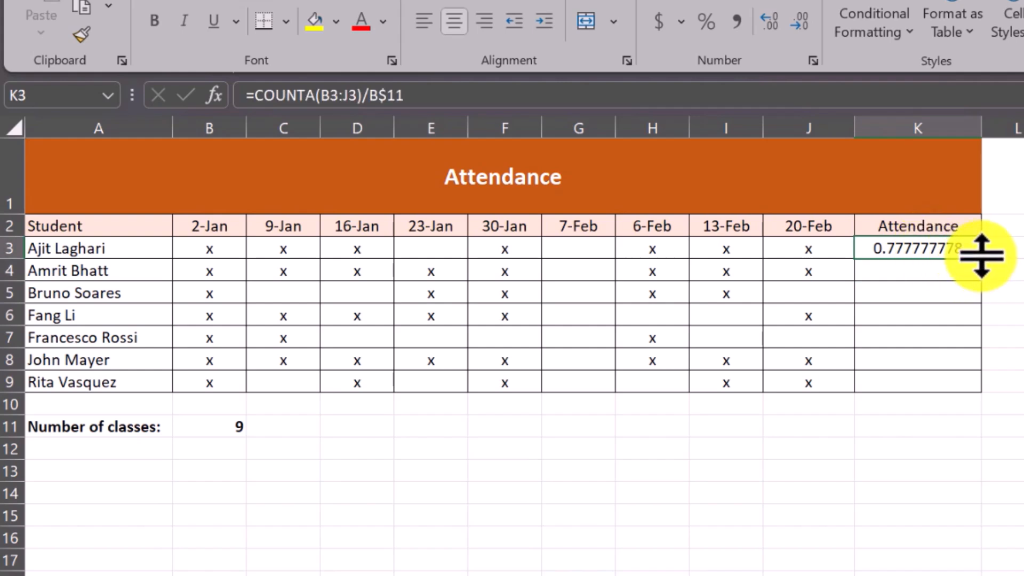
left_click_drag(981, 258, 969, 393)
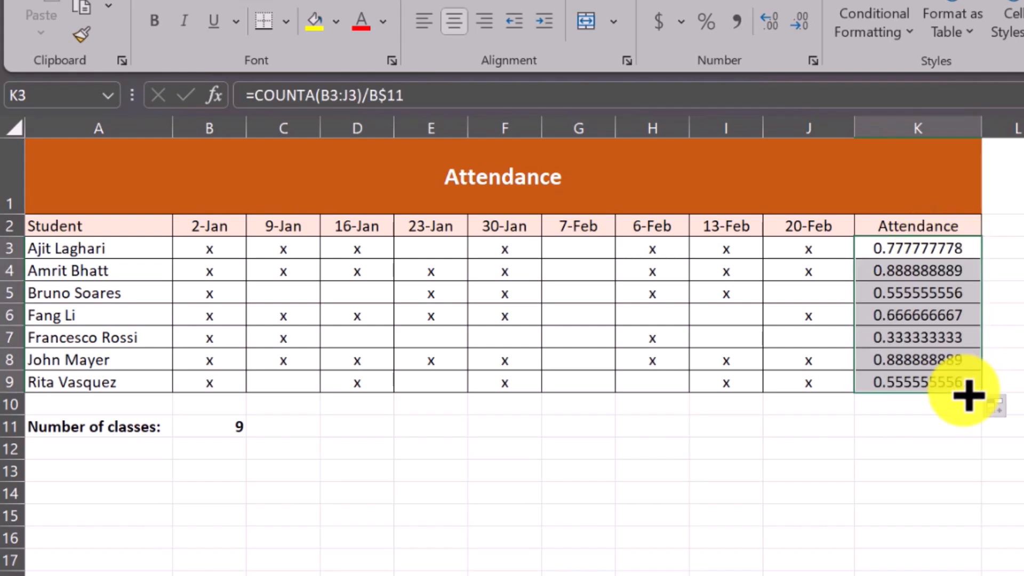
left_click(1002, 293)
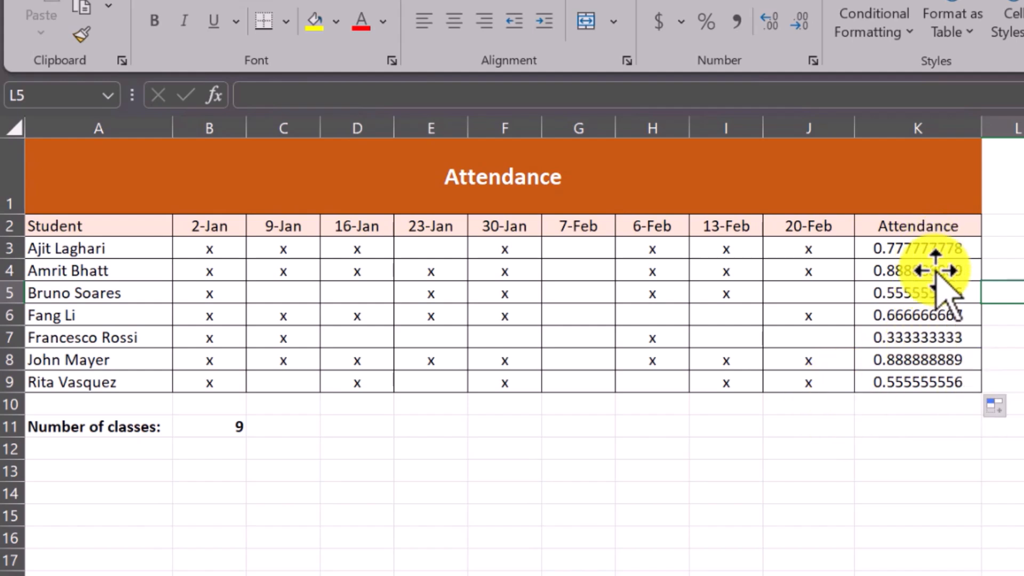
Format the Attendance values in K3:K9 as Percentage with 1 decimal place
left_click(936, 247)
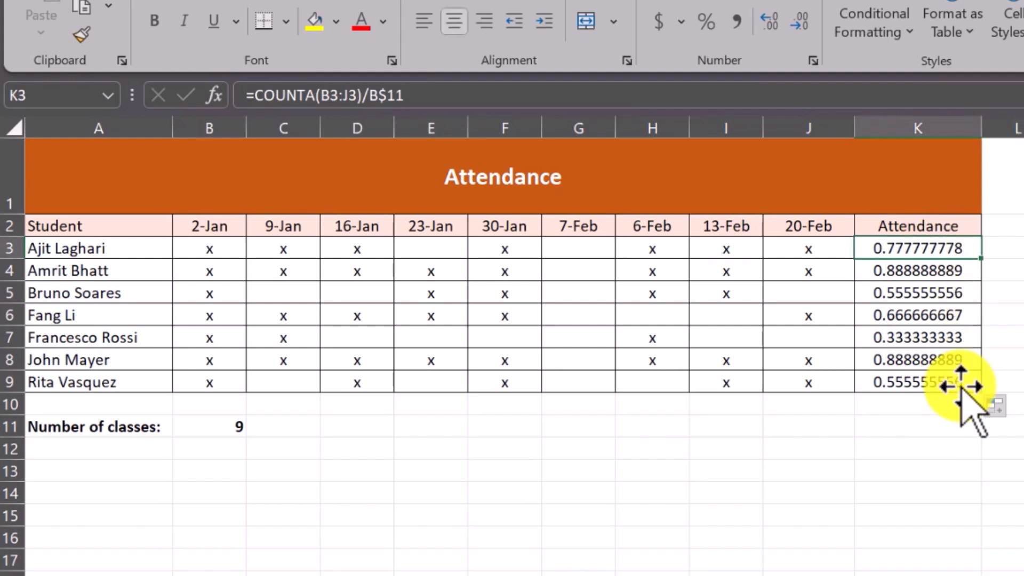
key("ctrl+shift+Down")
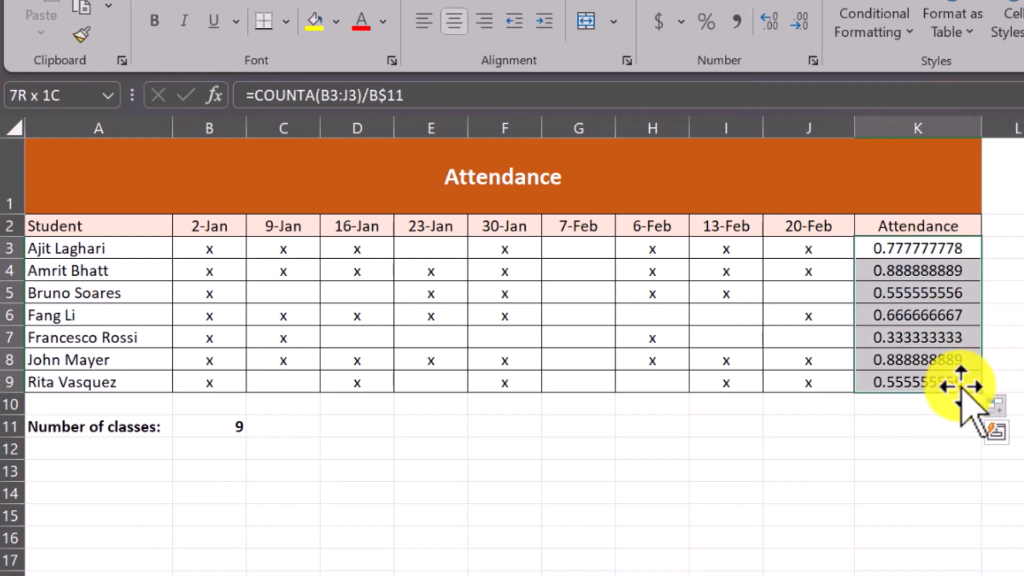
key("ctrl+1")
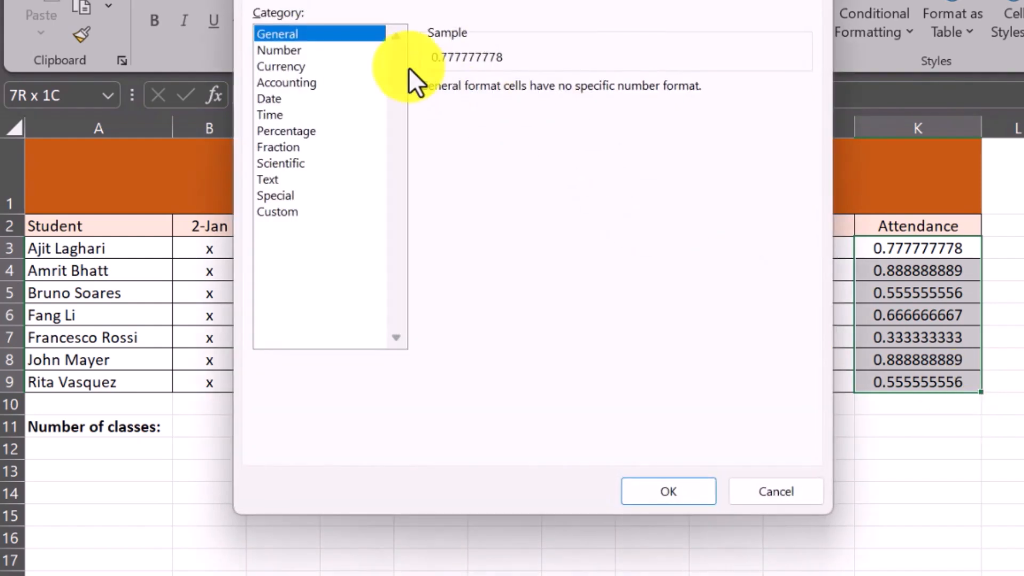
left_click(292, 133)
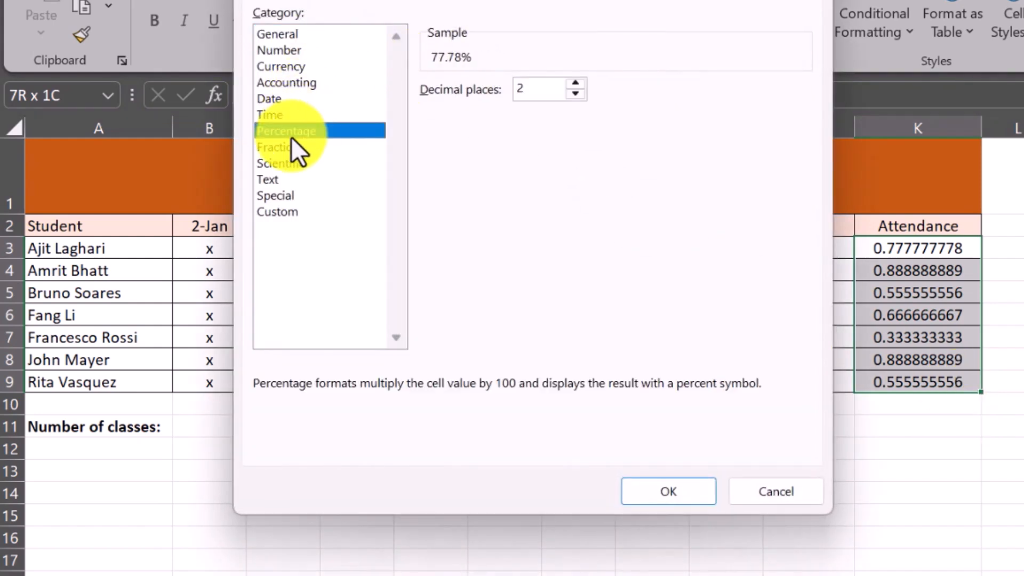
left_click(569, 93)
left_click(667, 487)
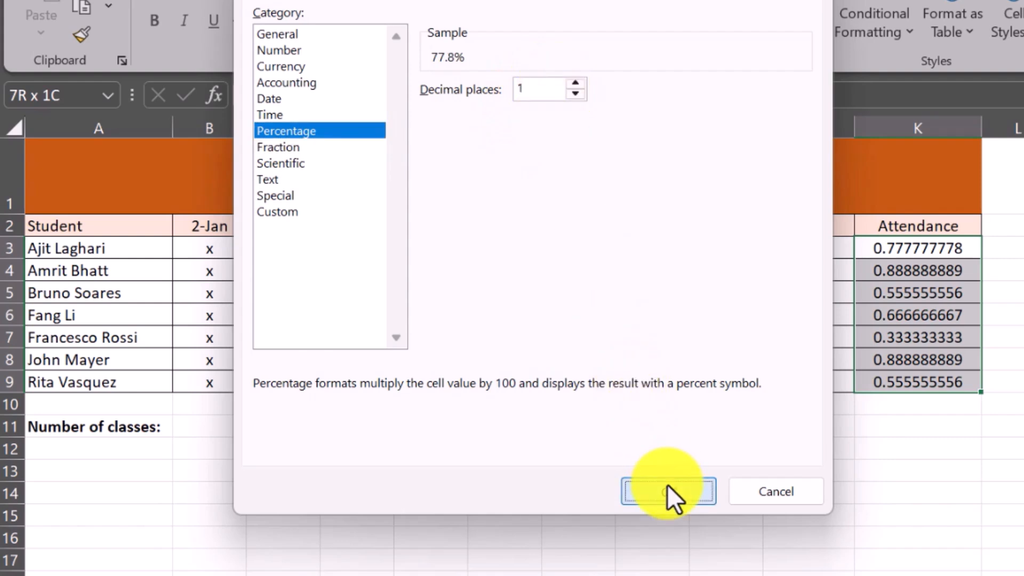
left_click(1002, 359)
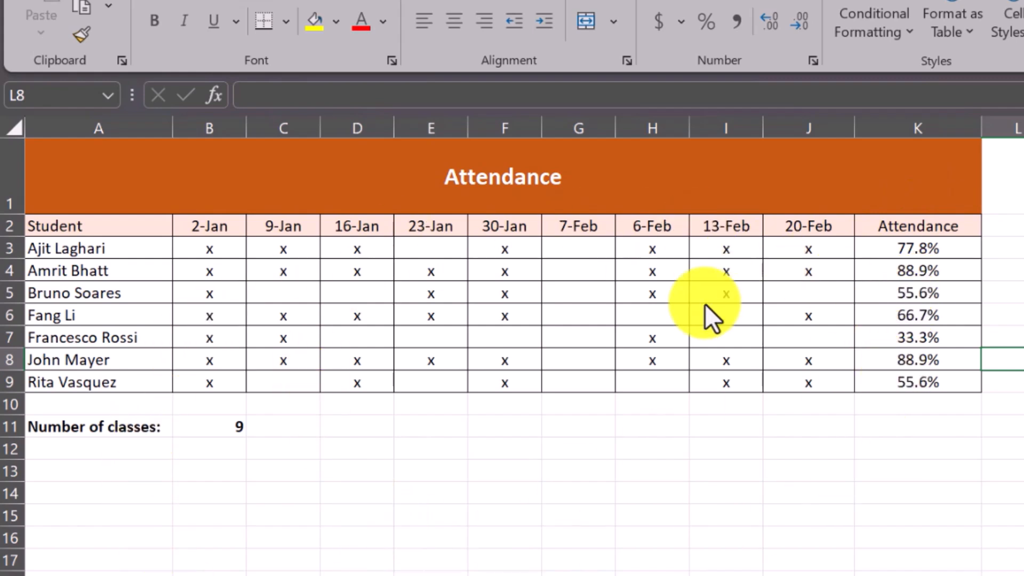
Switch to the Grades sheet and compare its student list with the one on the Attendance sheet
key("ctrl+Page_Down")
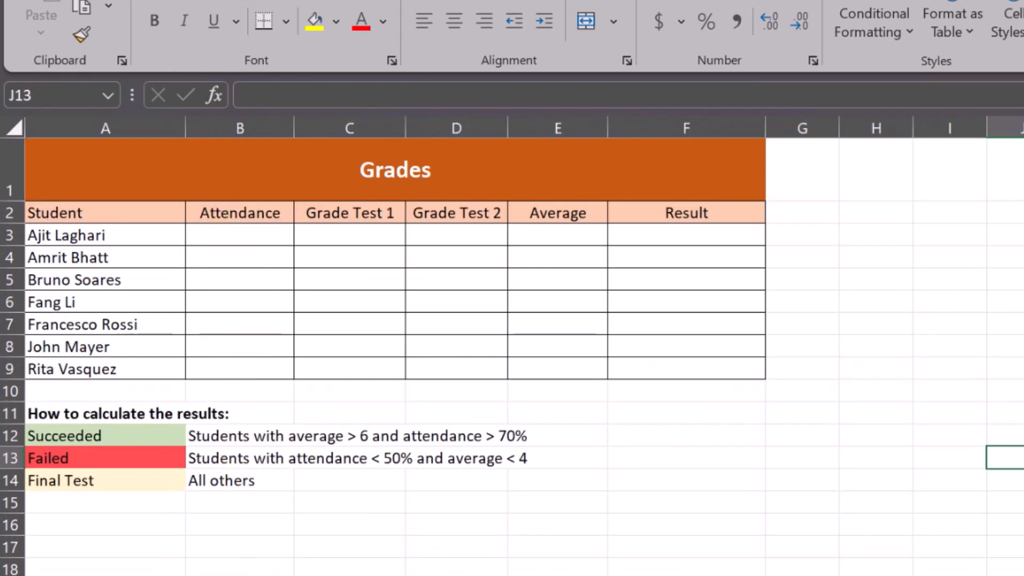
key("ctrl+Page_Up")
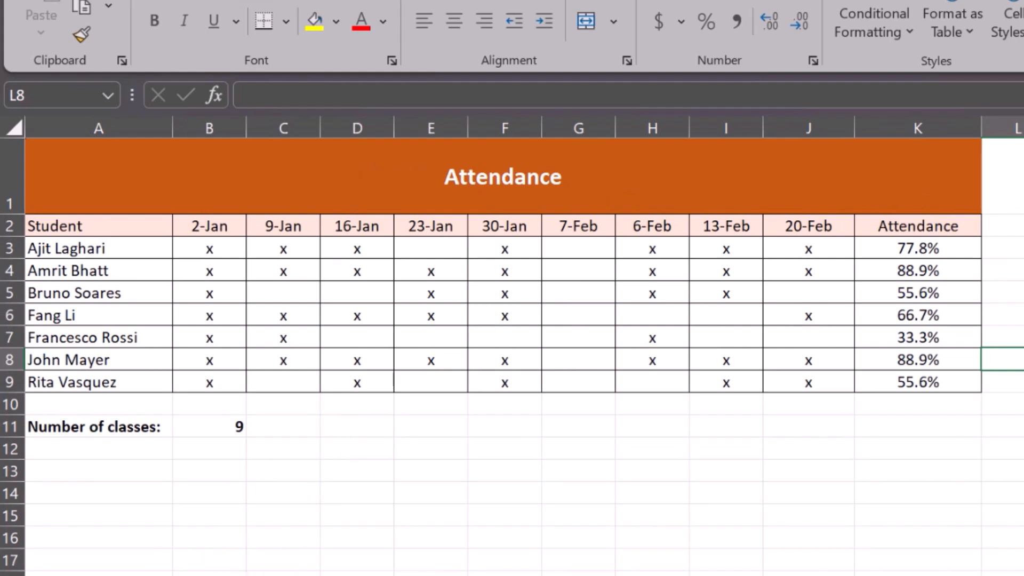
key("ctrl+Page_Down")
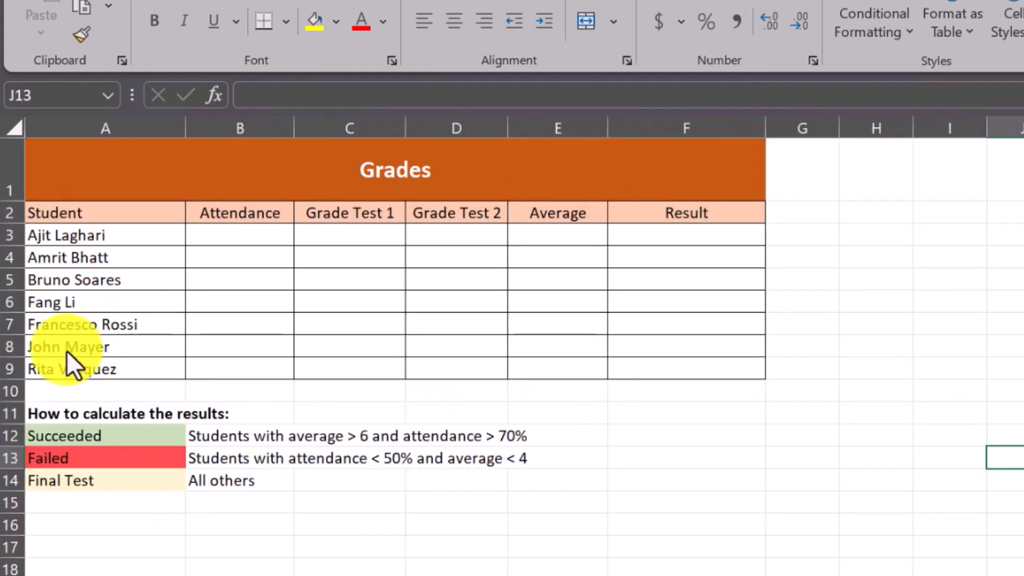
key("ctrl+Page_Up")
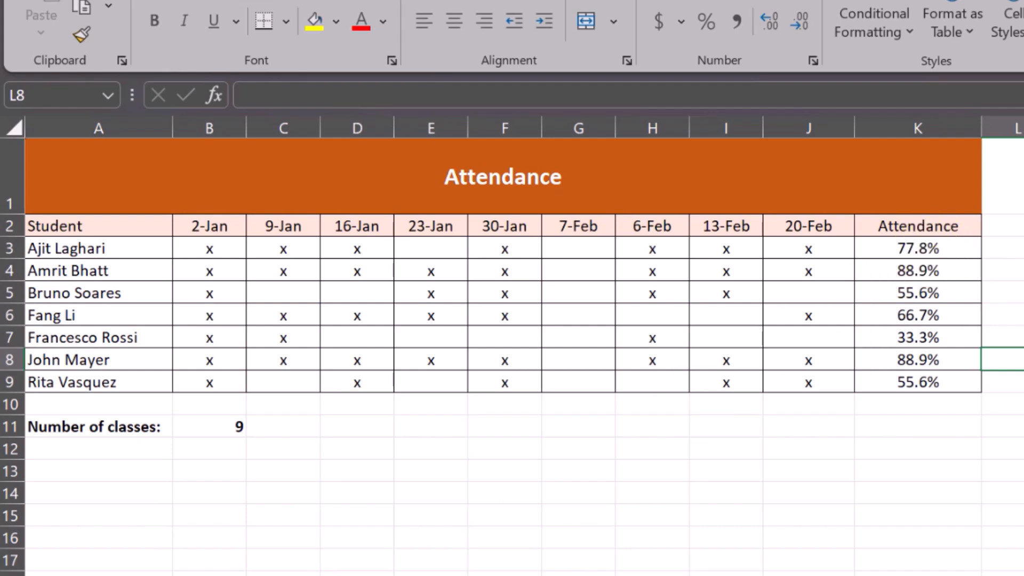
key("ctrl+Page_Down")
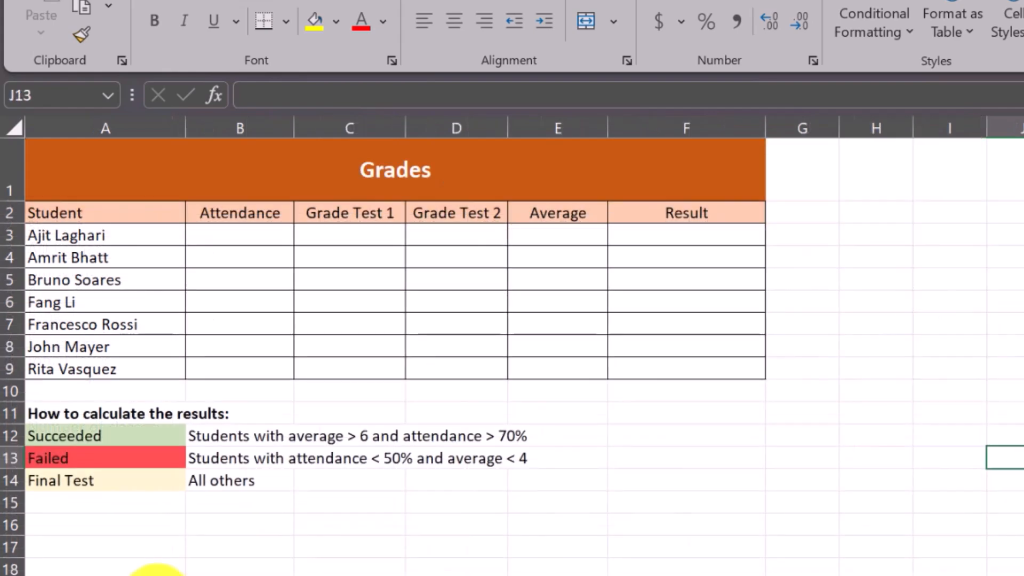
Link cell B3 of the Grades sheet to the first student's attendance with =Attendance!K3
left_click(257, 237)
type("=")
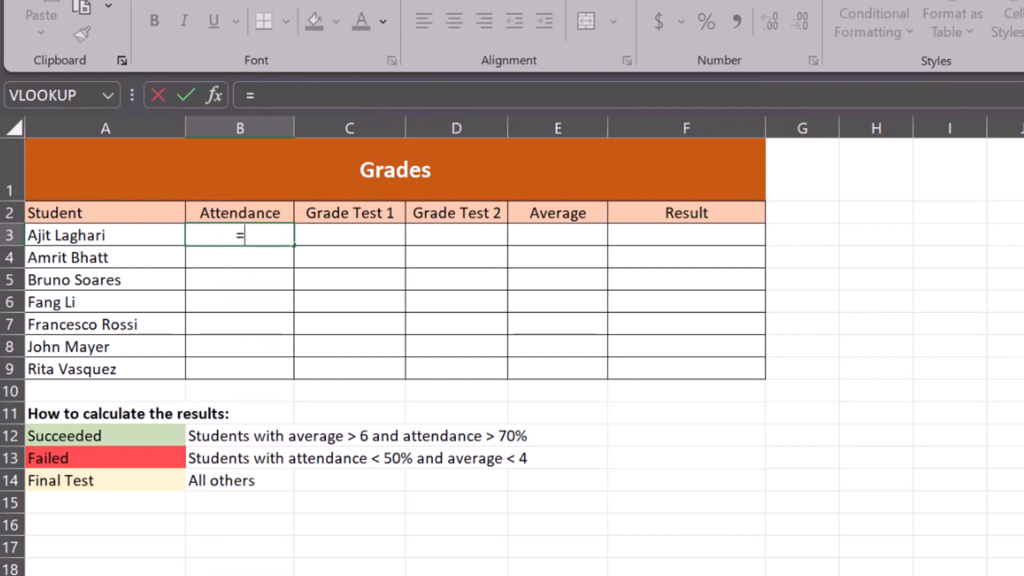
key("ctrl+Page_Up")
left_click(935, 249)
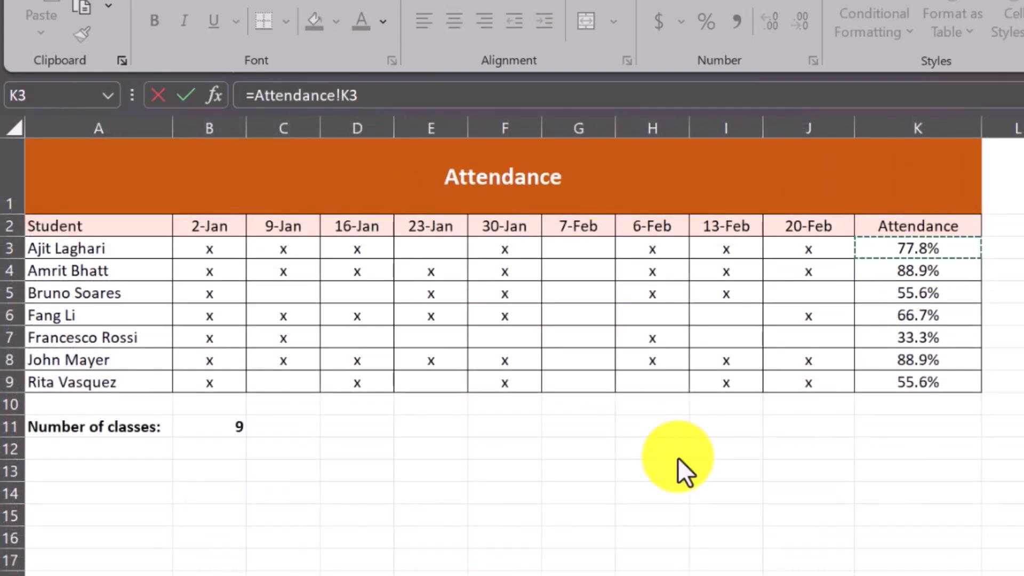
left_click(376, 99)
key("Return")
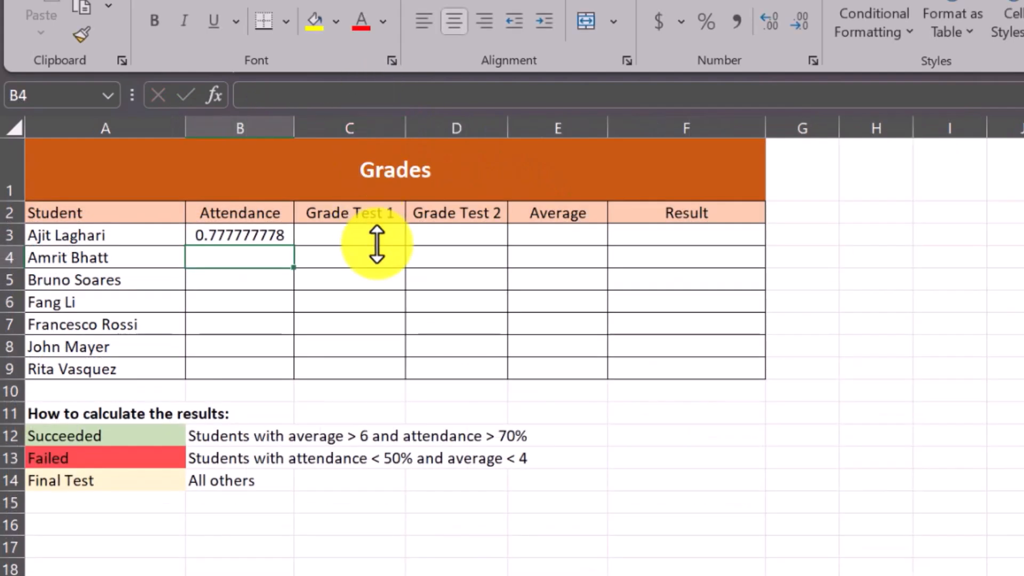
Try filling the attendance reference from B3 down through B9, and undo the fill
left_click(262, 234)
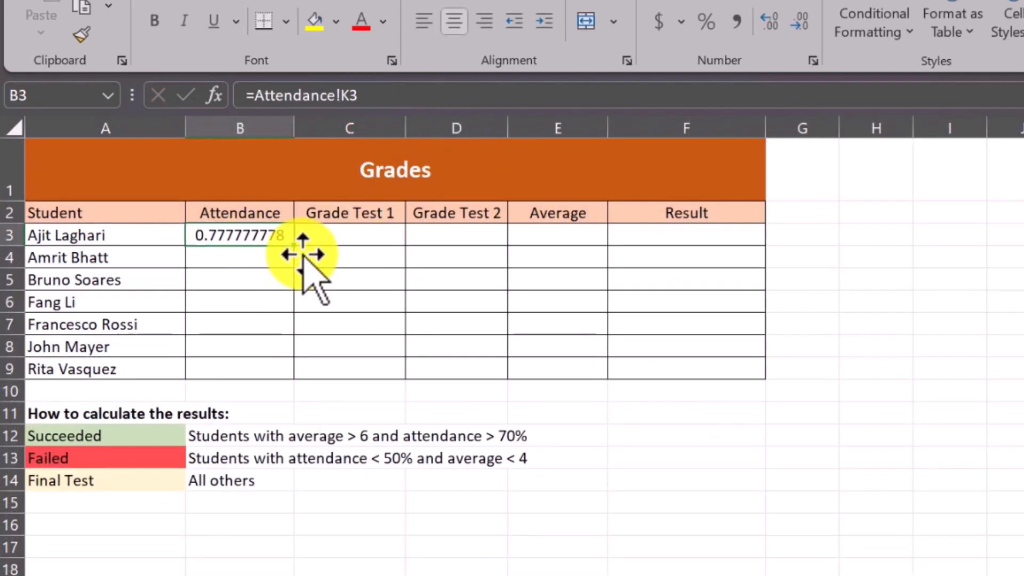
left_click_drag(295, 248, 285, 375)
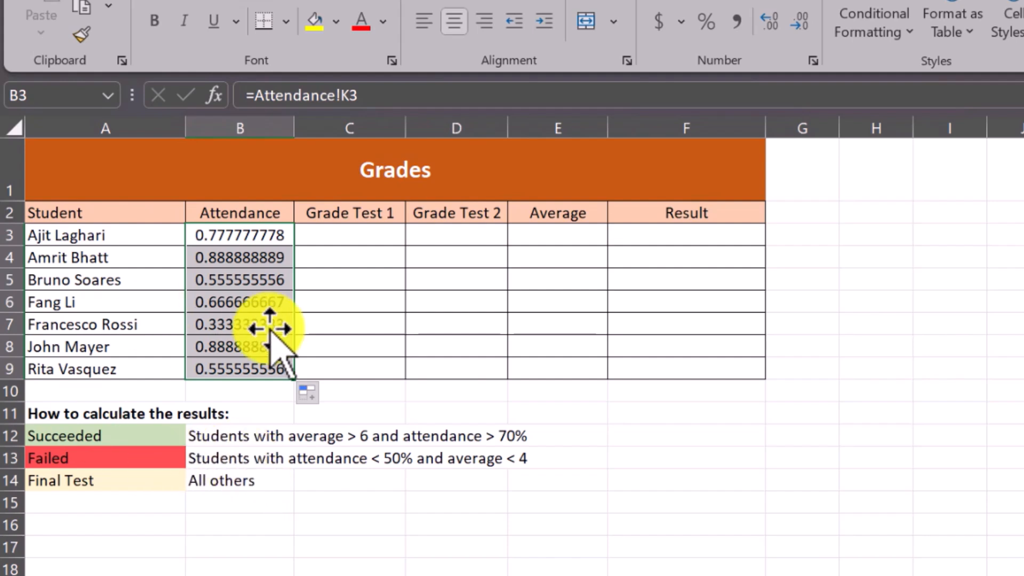
key("ctrl+z")
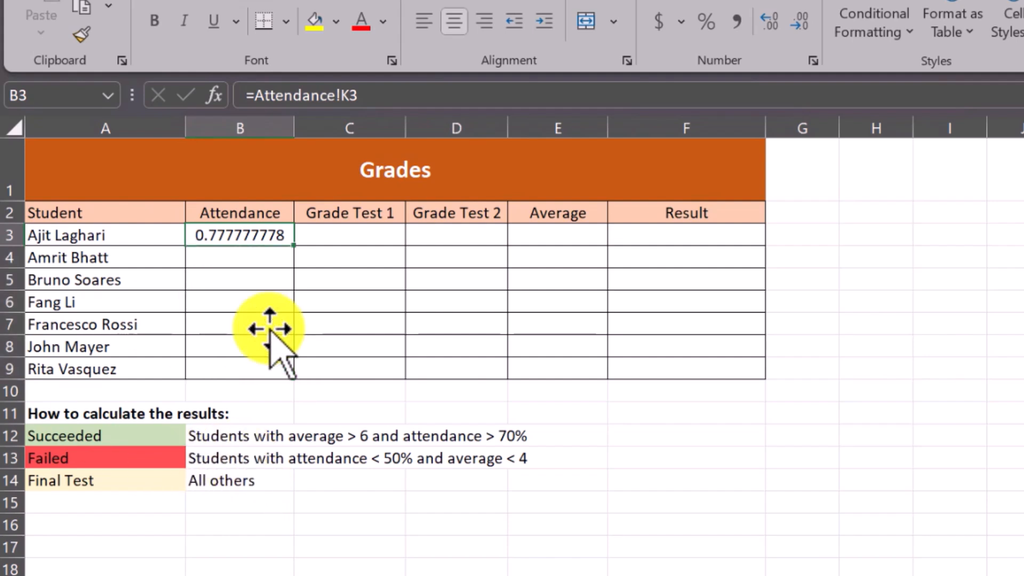
Replace the direct reference in B3 of the Grades sheet with a VLOOKUP function and open its function arguments
left_click_drag(373, 95, 205, 123)
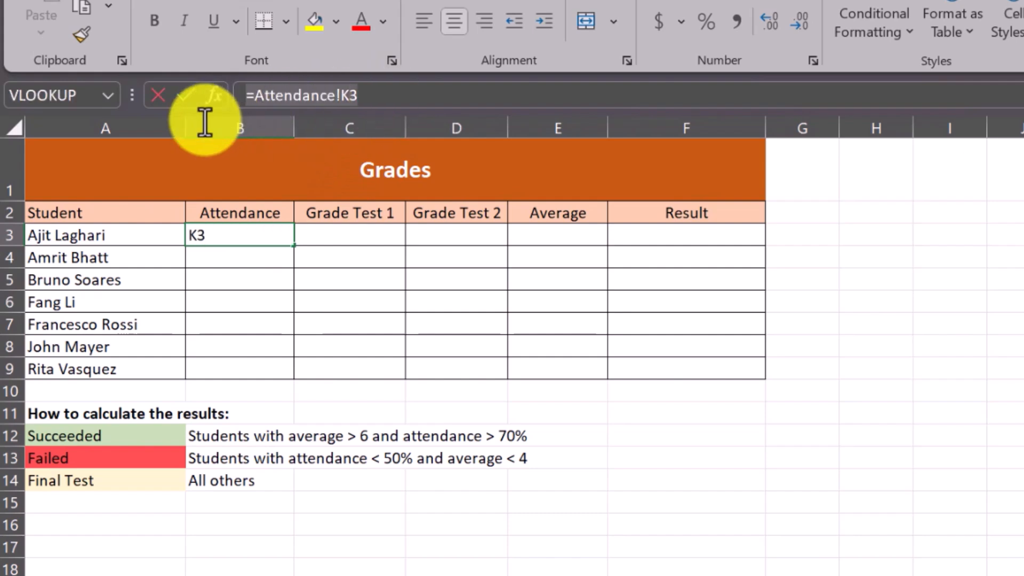
key("BackSpace")
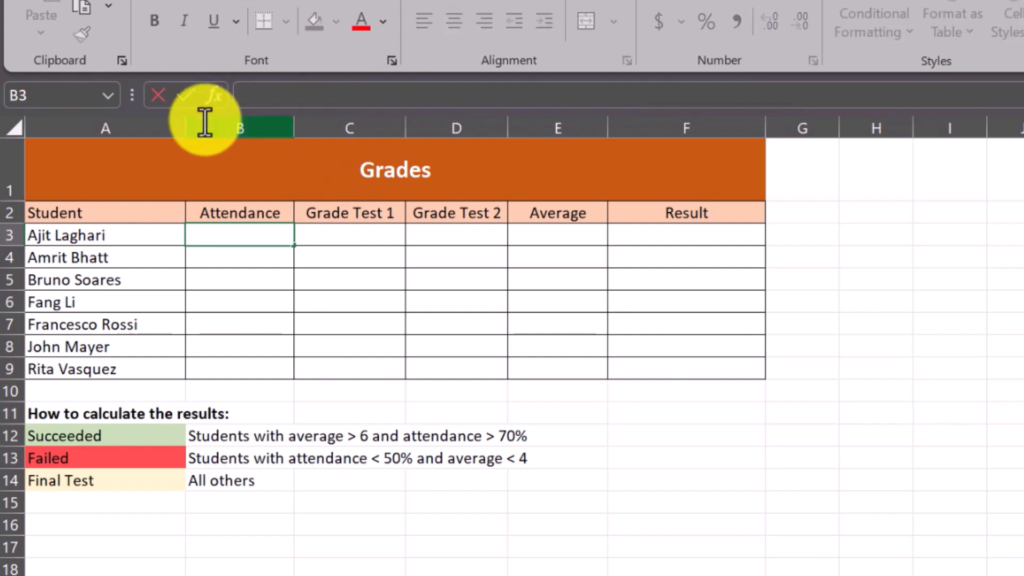
type("=vlo")
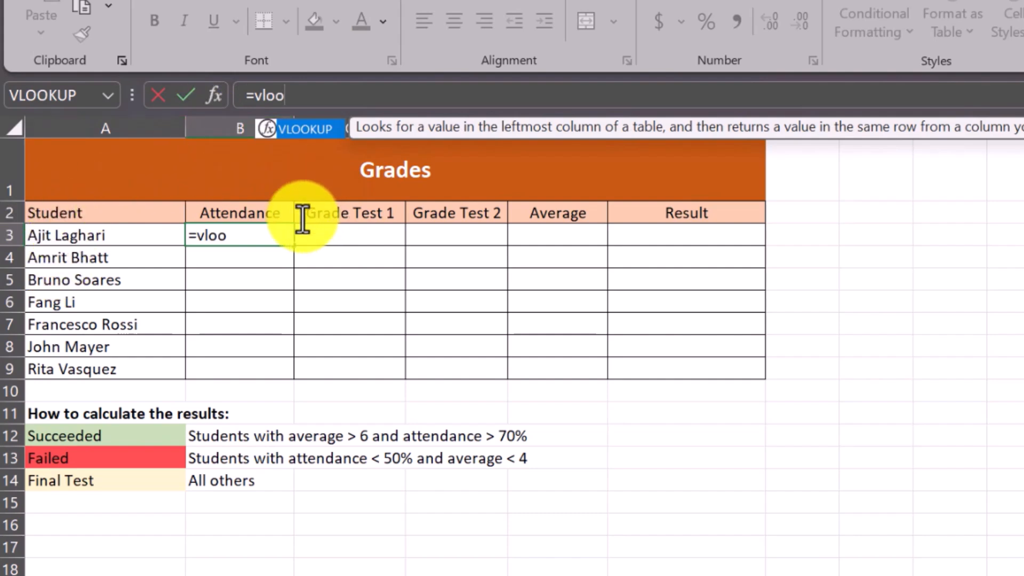
type("o")
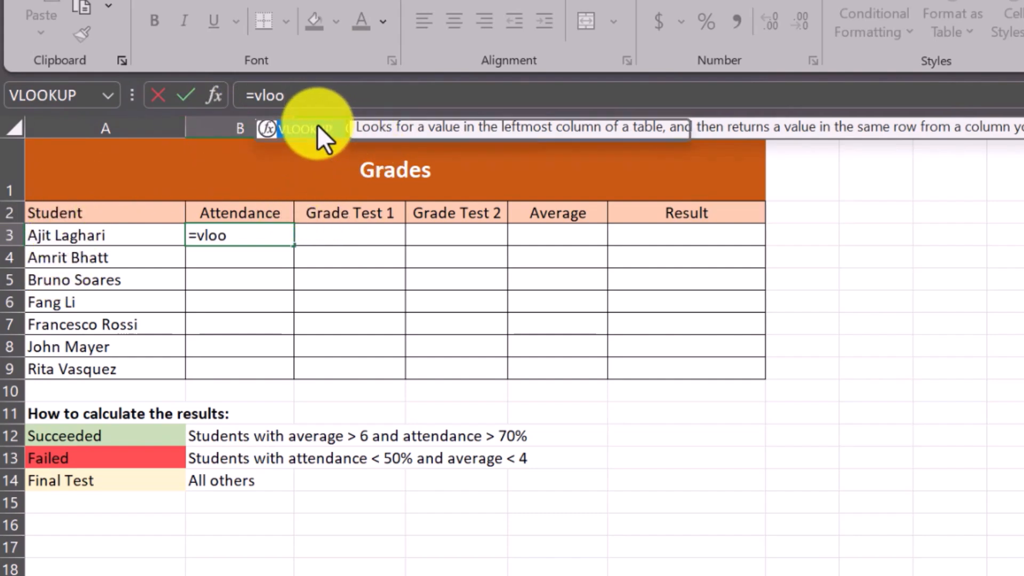
double_click(317, 124)
left_click(210, 94)
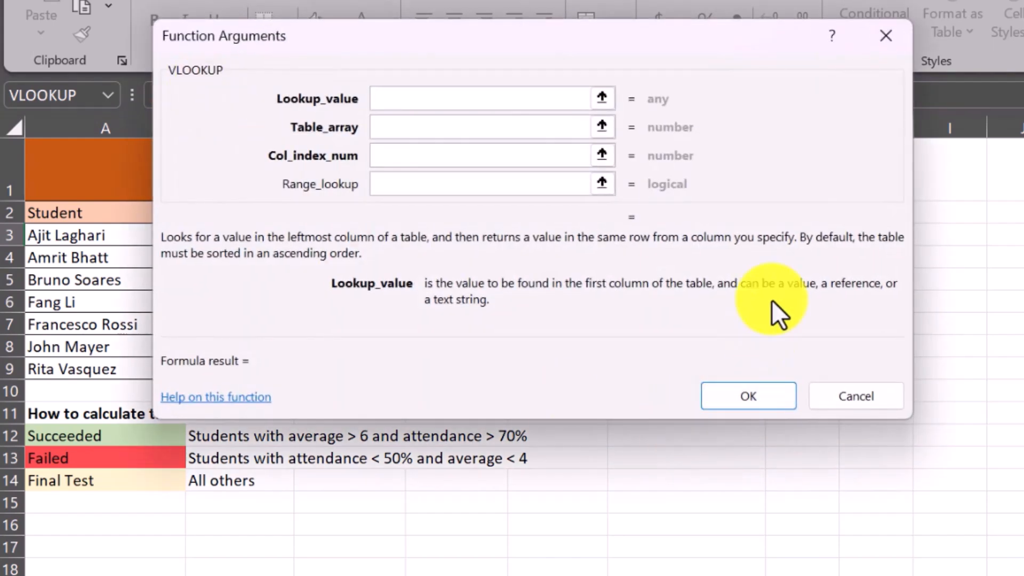
Set the VLOOKUP lookup value to the first student's name in cell A3
left_click_drag(582, 39, 1023, 104)
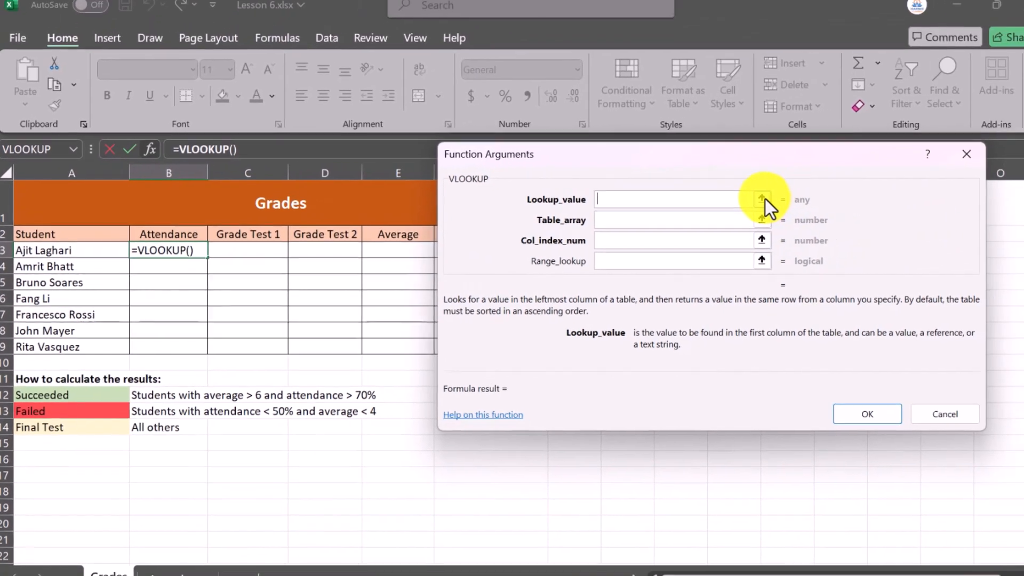
left_click(764, 202)
left_click(61, 253)
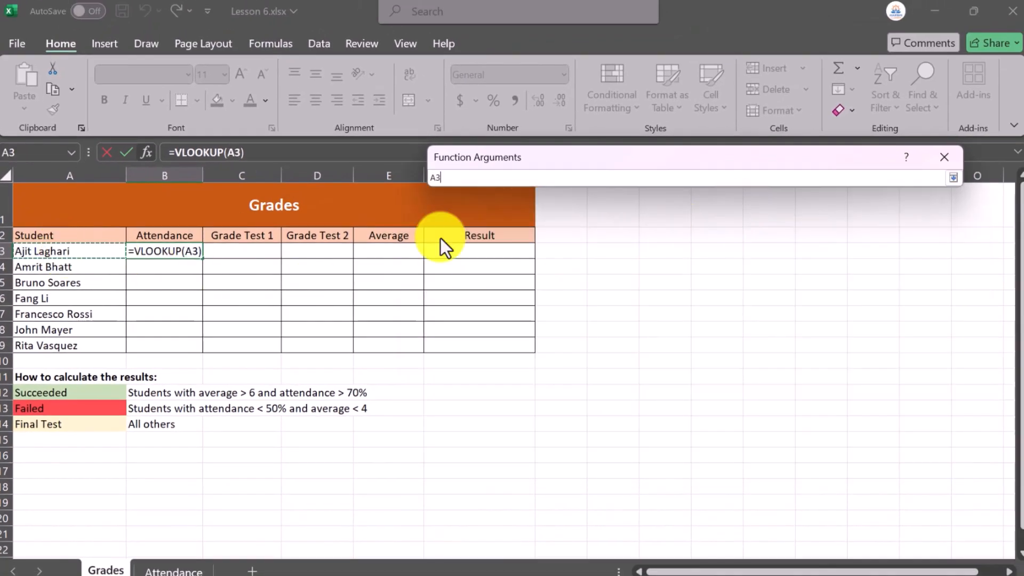
left_click(953, 181)
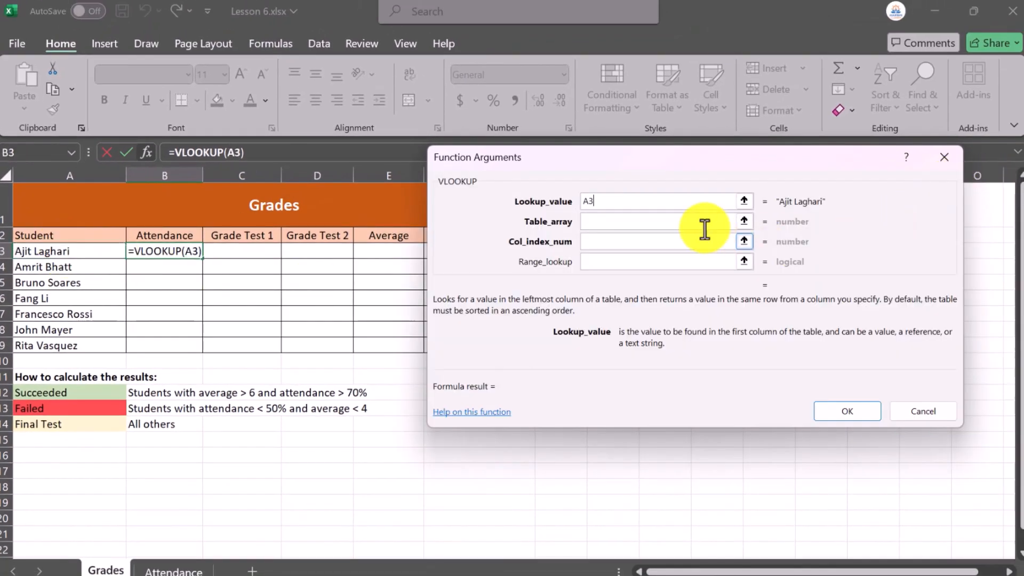
Set the VLOOKUP table array to the range A3:K9 on the Attendance sheet
left_click(745, 224)
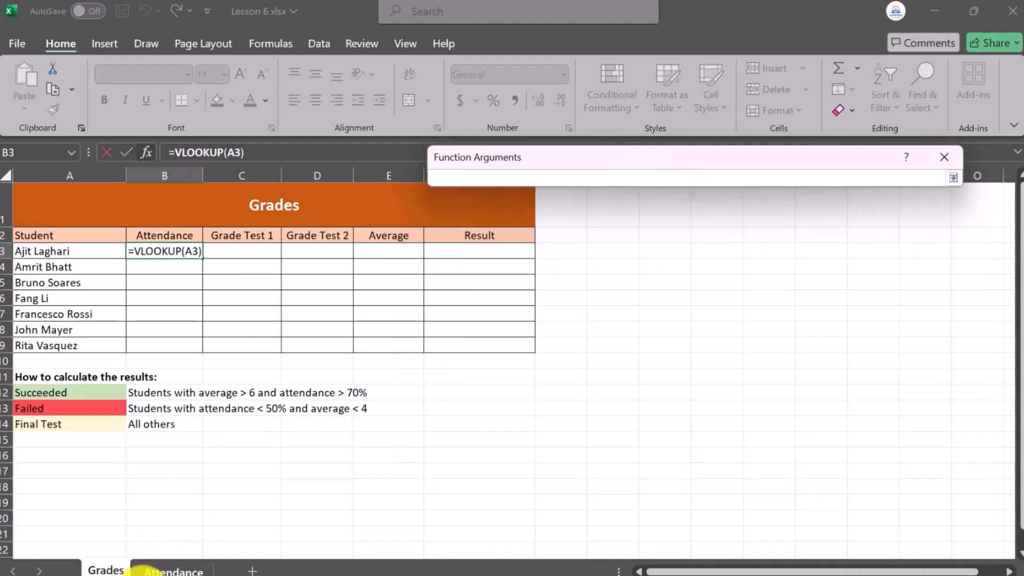
left_click(158, 568)
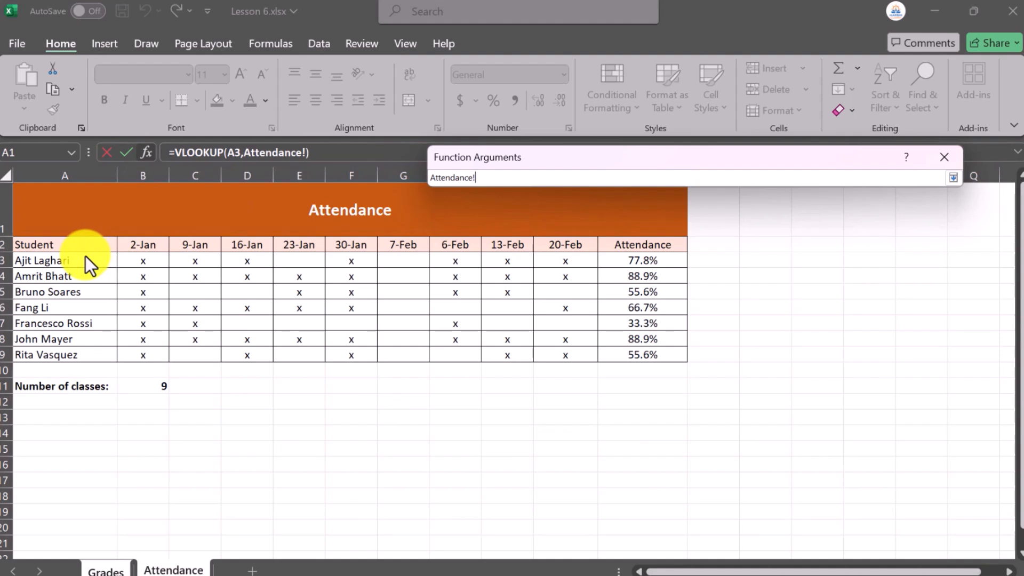
left_click(22, 260)
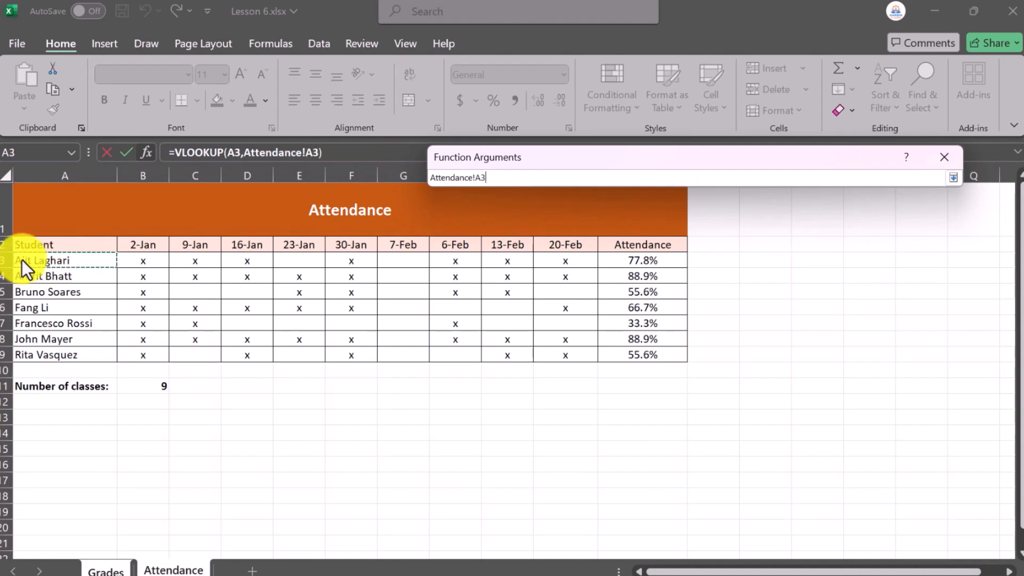
left_click_drag(741, 404, 676, 357)
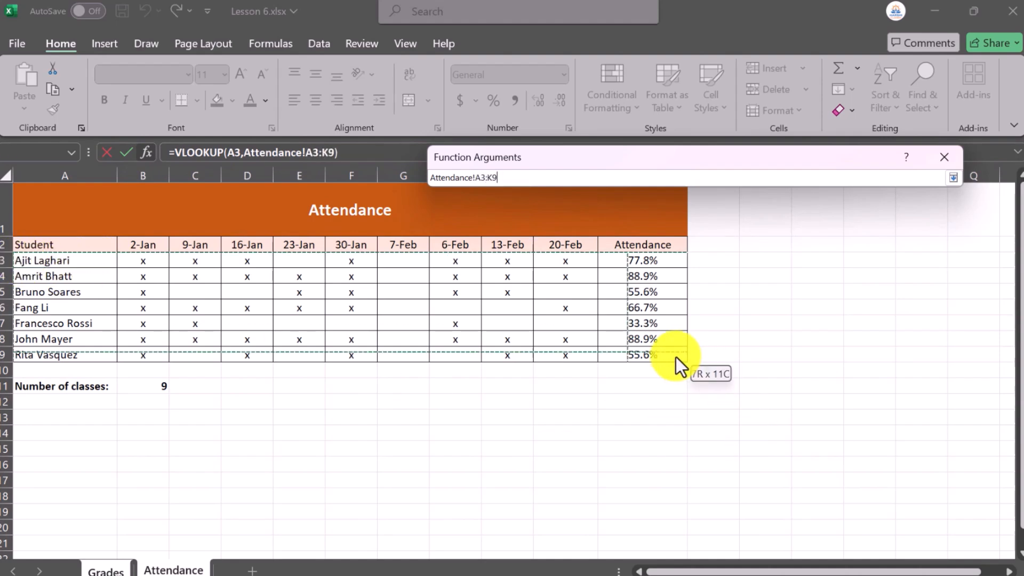
left_click(953, 178)
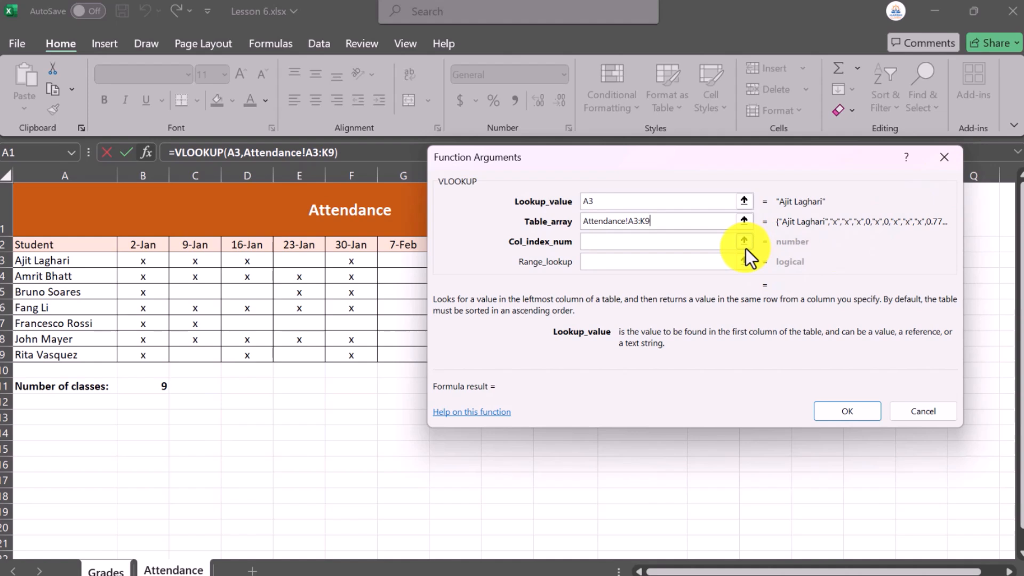
Set the VLOOKUP column index number to 11 and the range lookup to FALSE, and enter the formula in B3
left_click_drag(689, 156, 735, 202)
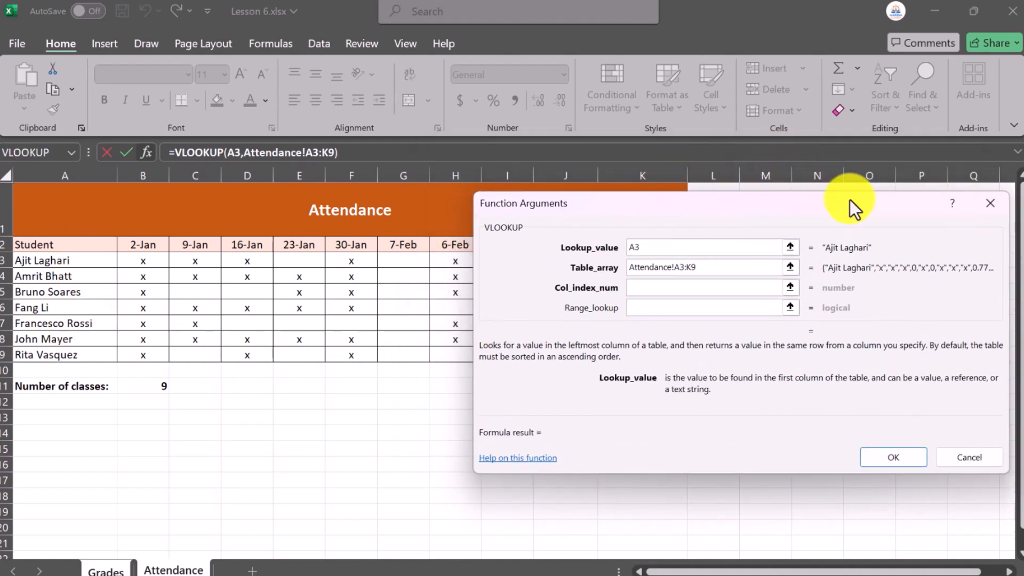
left_click_drag(852, 202, 746, 344)
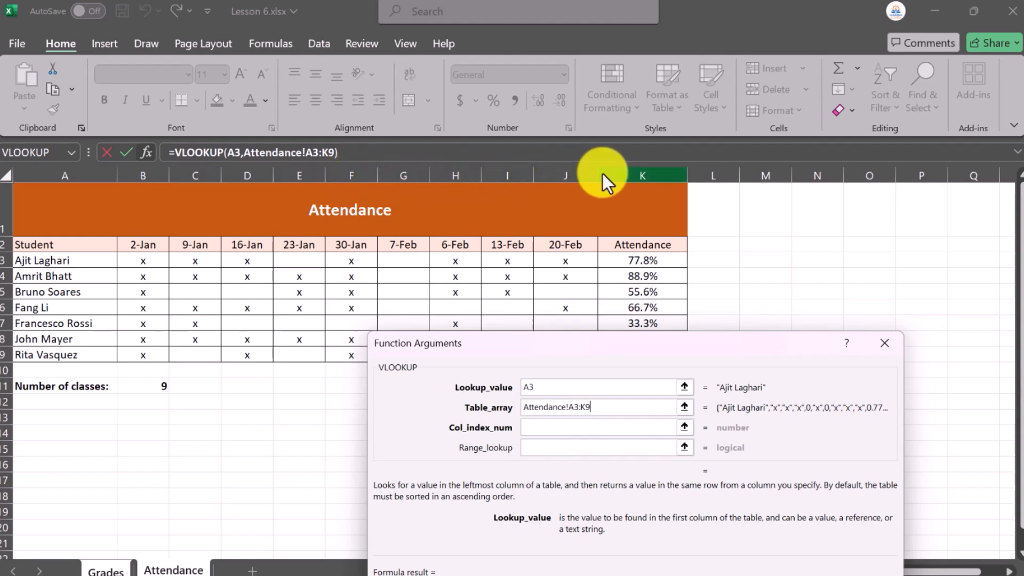
left_click(547, 426)
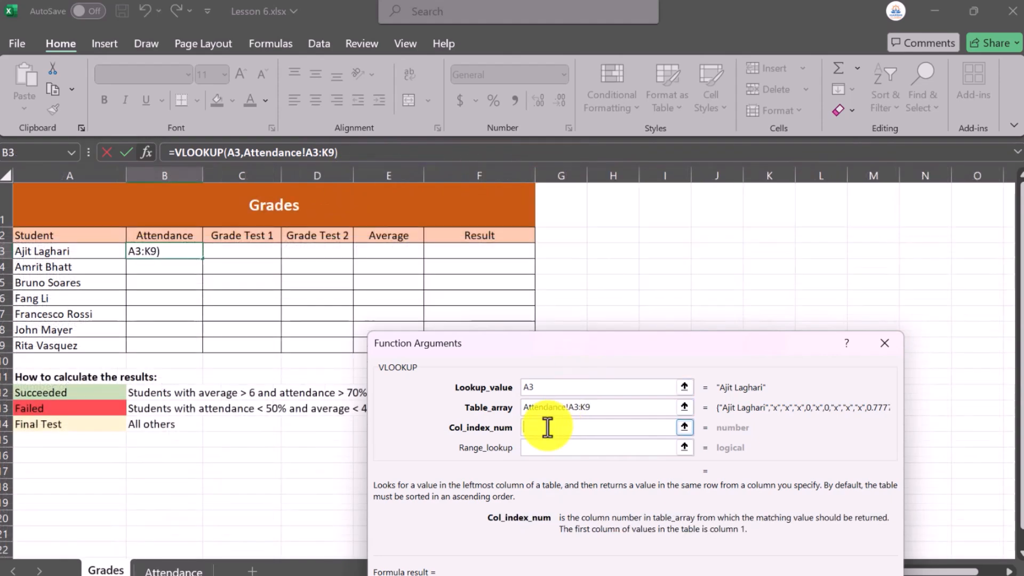
type("11")
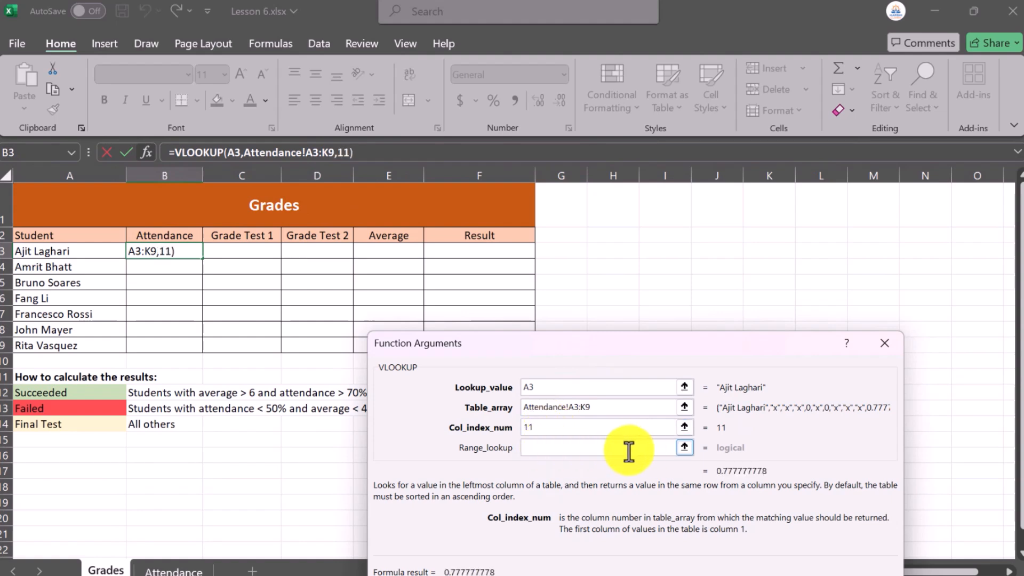
left_click(577, 450)
type("FALSE")
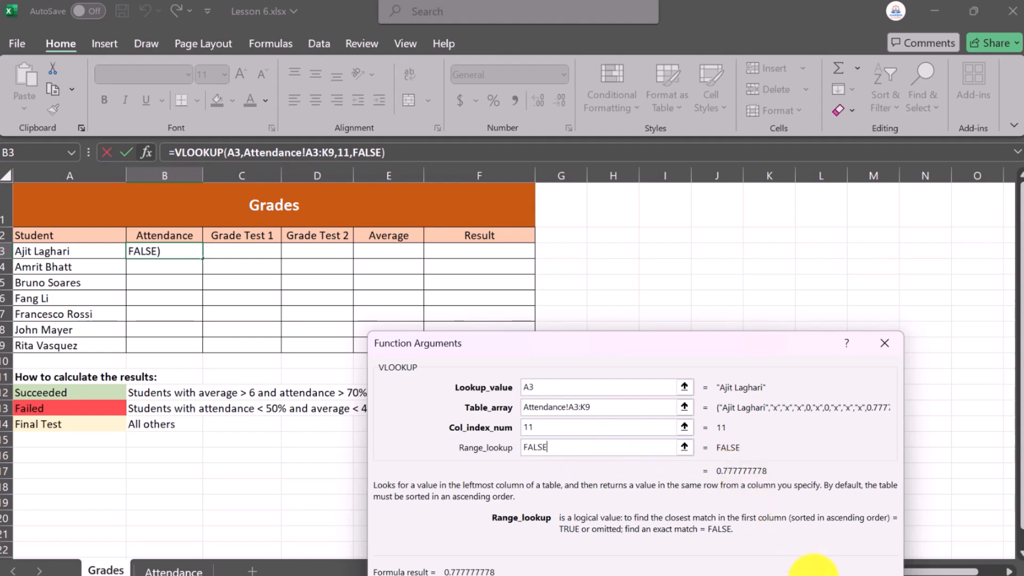
key("Return")
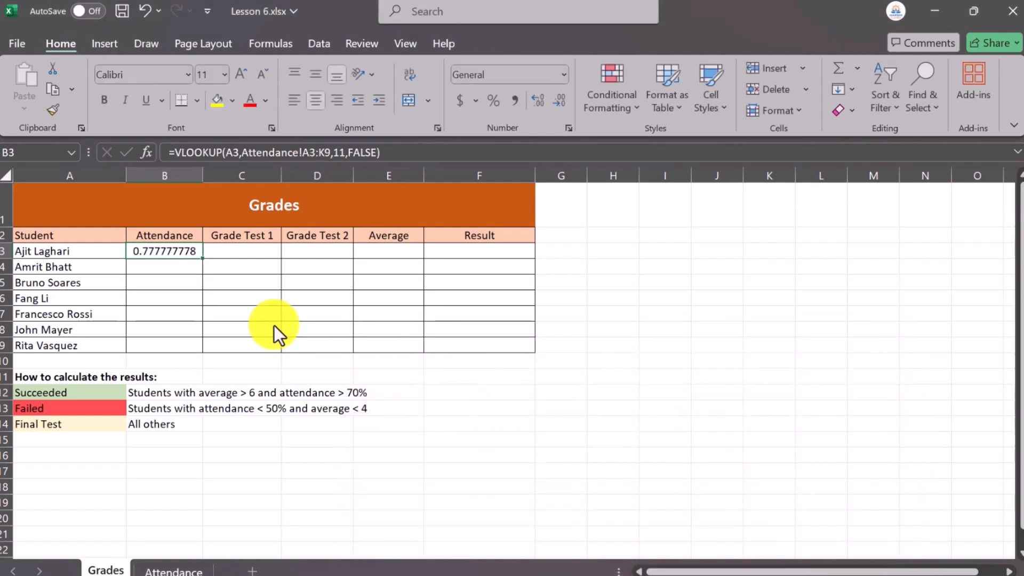
Try filling the VLOOKUP formula from B3 down through B9, and compare the table ranges used in B3 and B9
left_click_drag(202, 258, 201, 354)
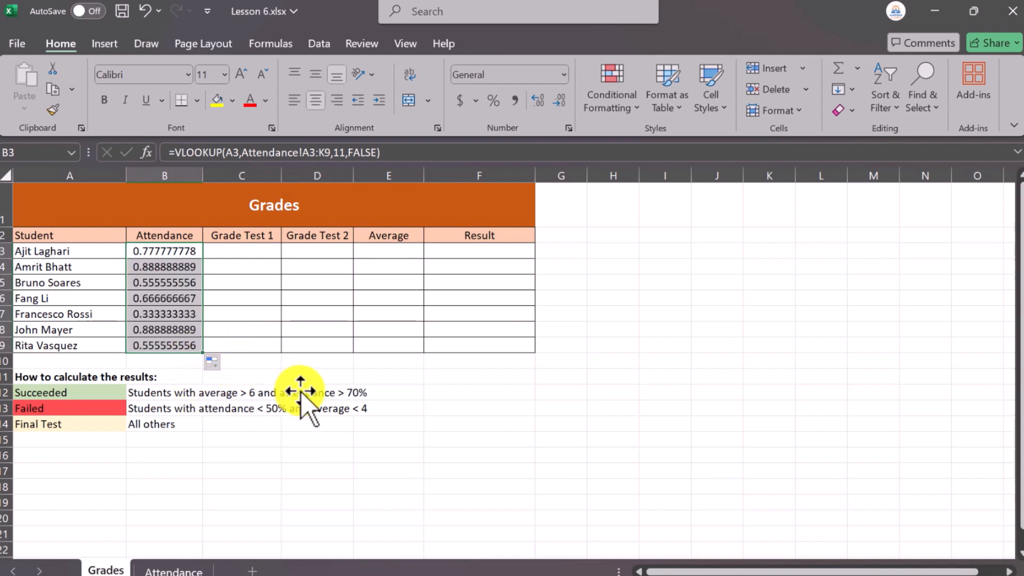
left_click(308, 376)
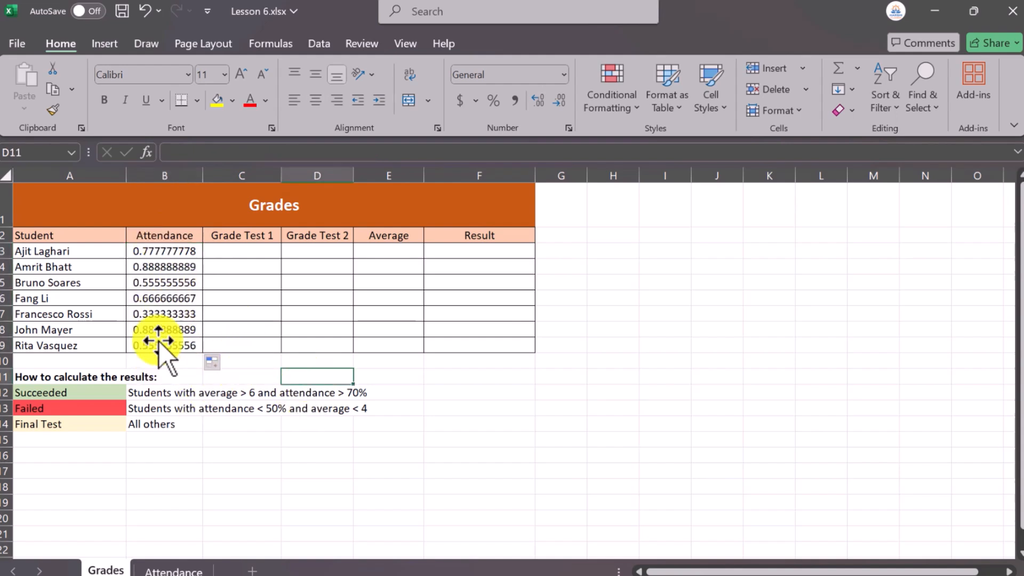
left_click(145, 345)
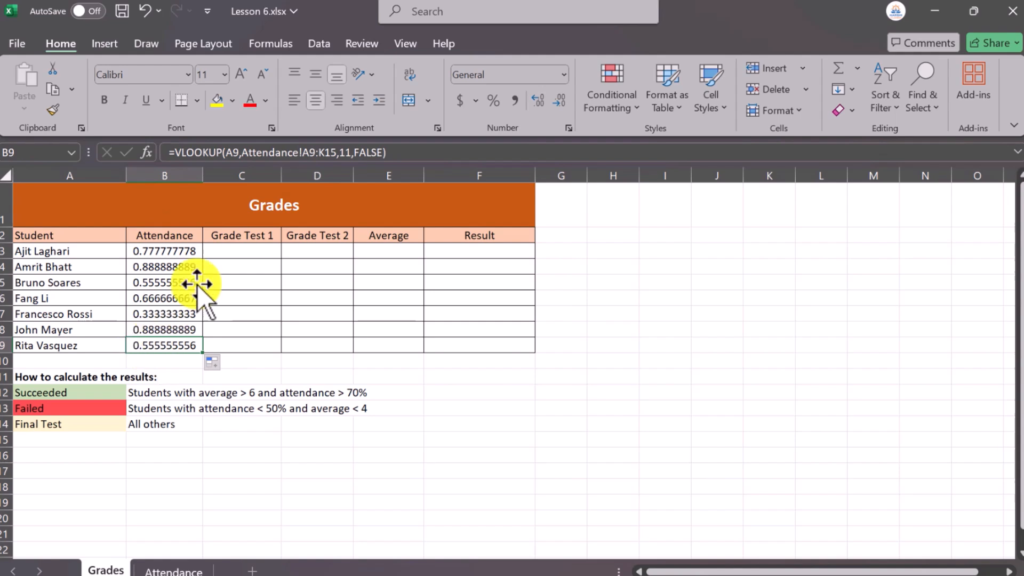
left_click(178, 253)
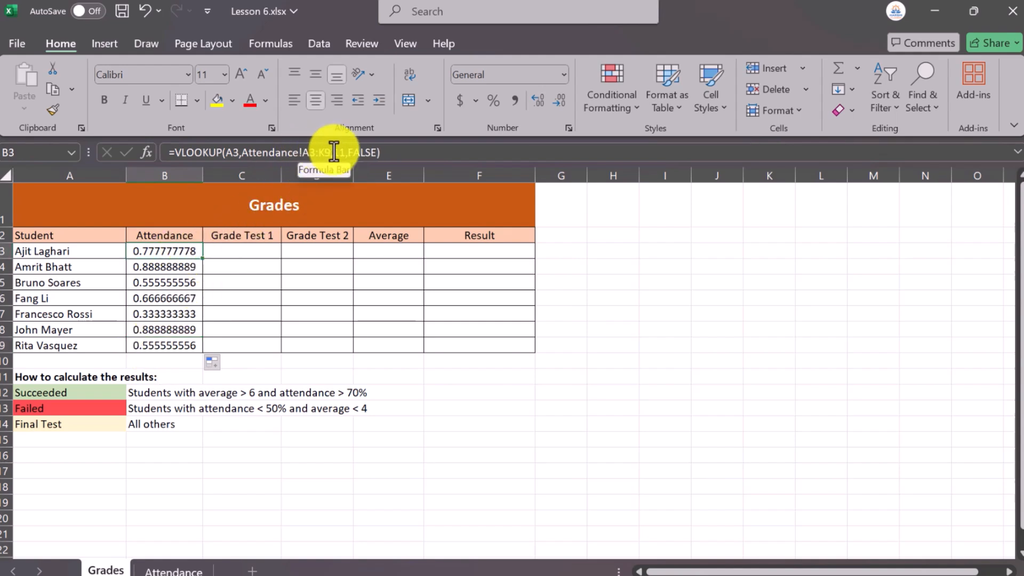
left_click(178, 350)
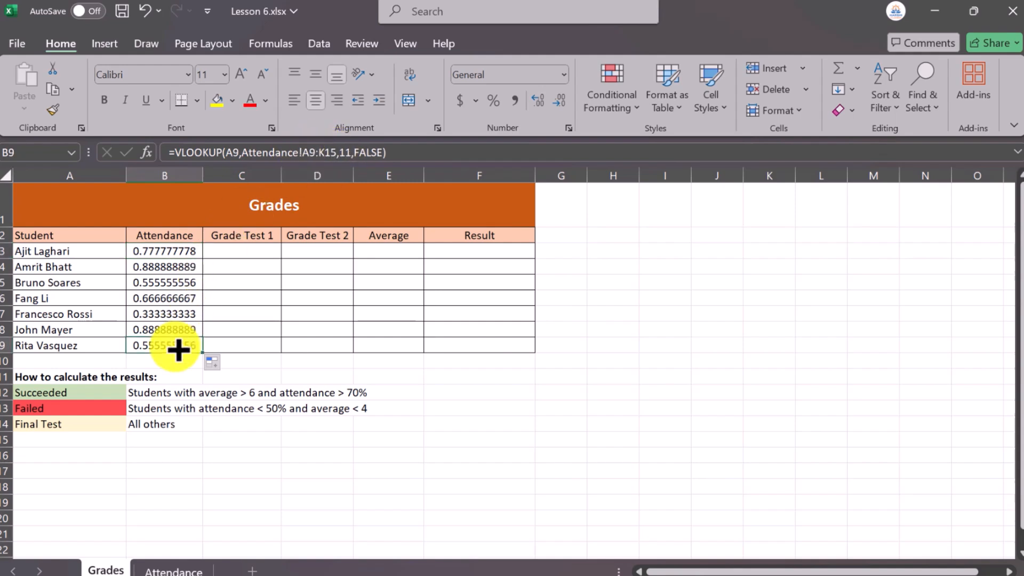
left_click(242, 153)
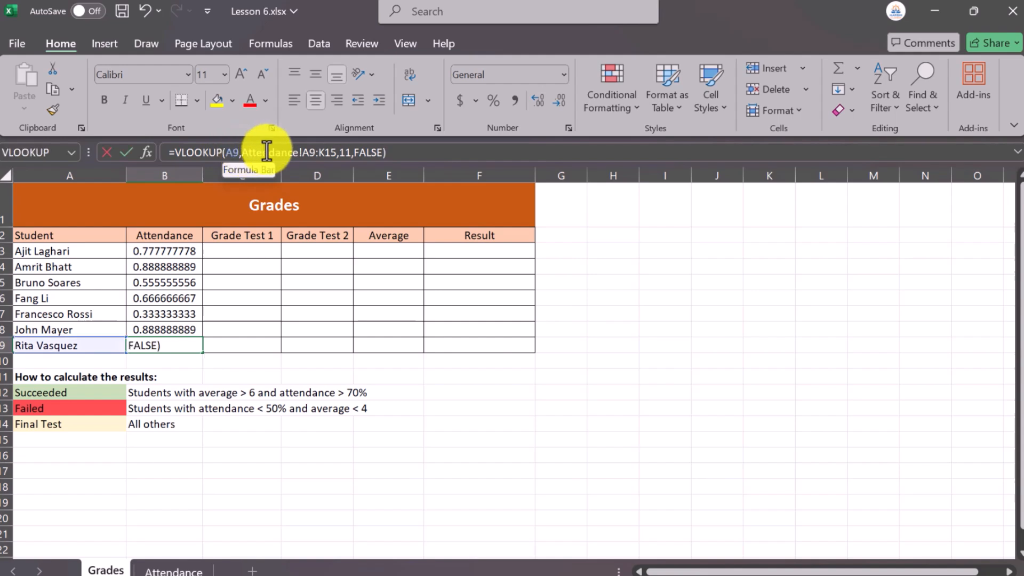
left_click_drag(327, 154, 339, 153)
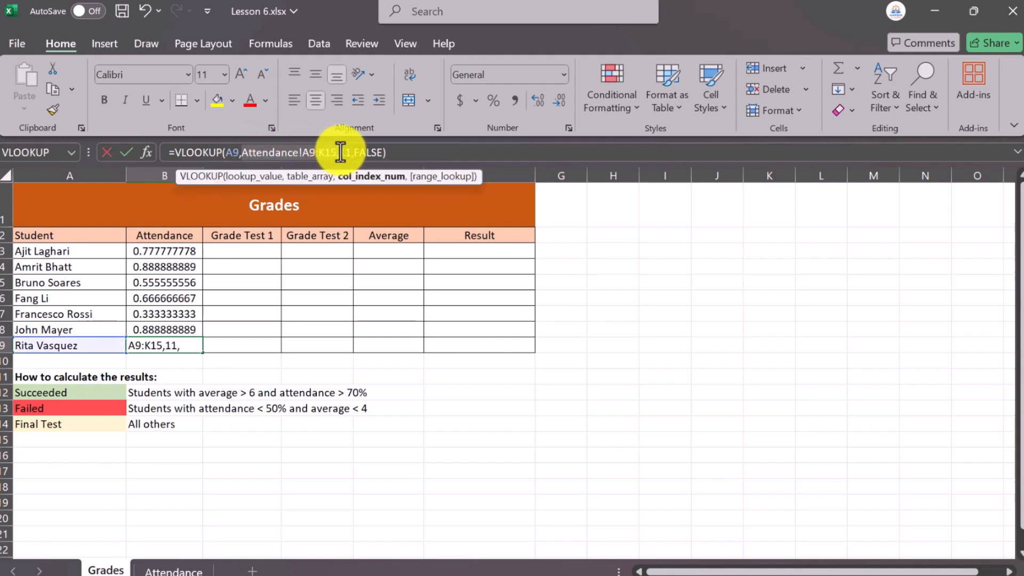
Leave the formula in B9 unedited and undo the fill of the VLOOKUP formula
left_click(179, 267)
key("ctrl+z")
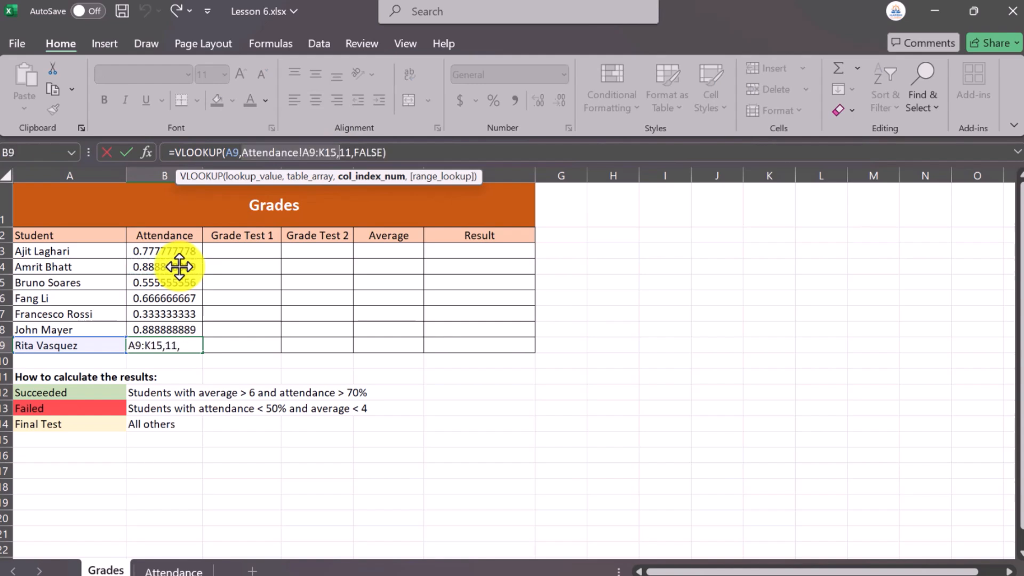
key("Escape")
key("ctrl+z")
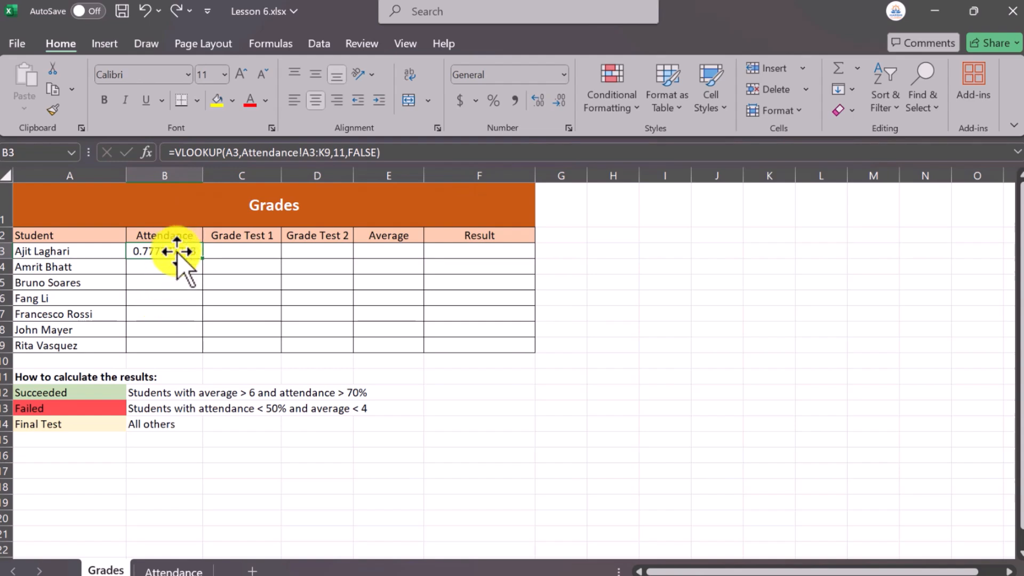
Add absolute reference markers to the VLOOKUP table range in B3, fixing column A and making the end reference $K$9
left_click(302, 153)
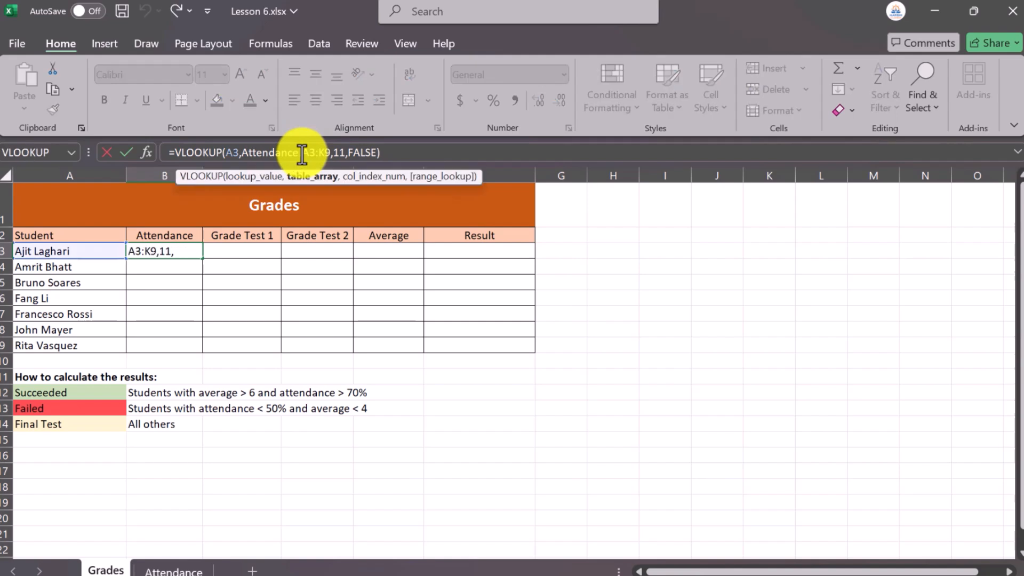
type("$A")
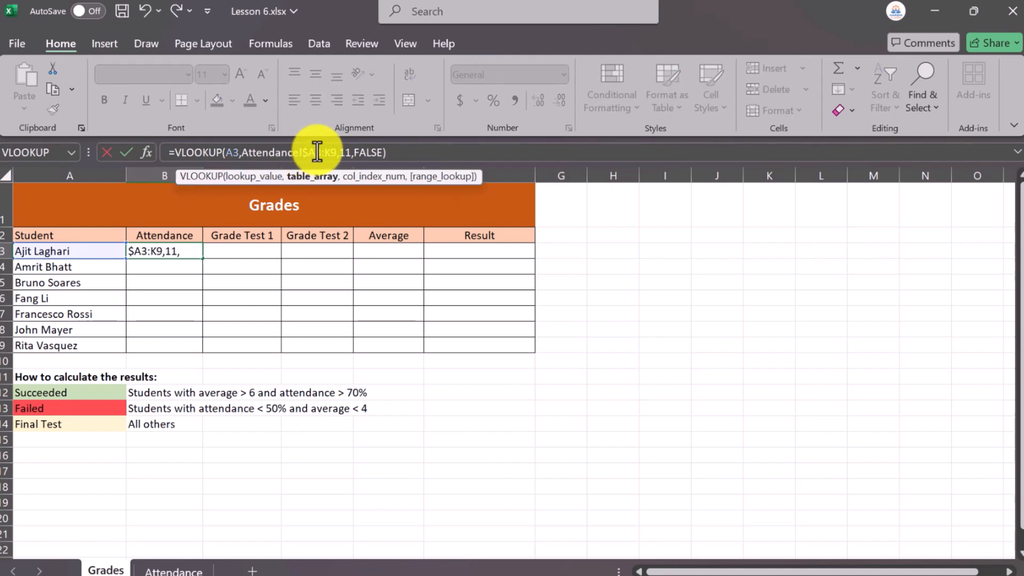
type("$")
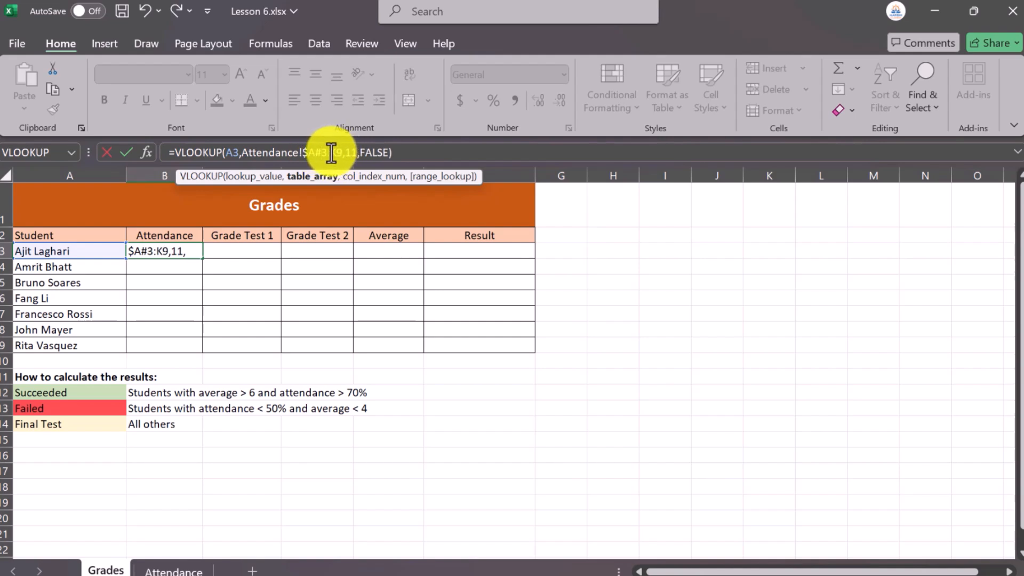
left_click(331, 153)
type("$")
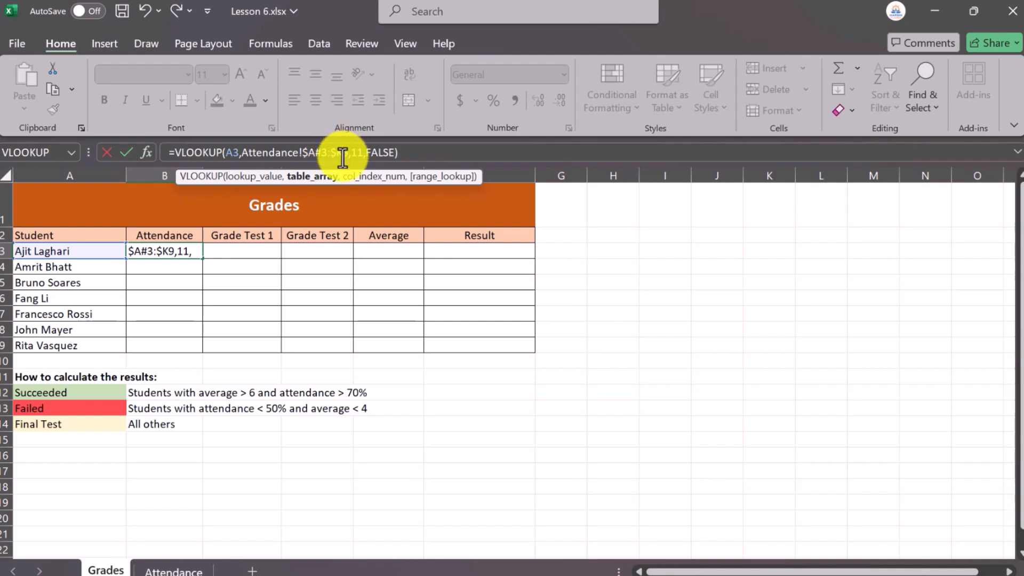
left_click(343, 153)
type("$")
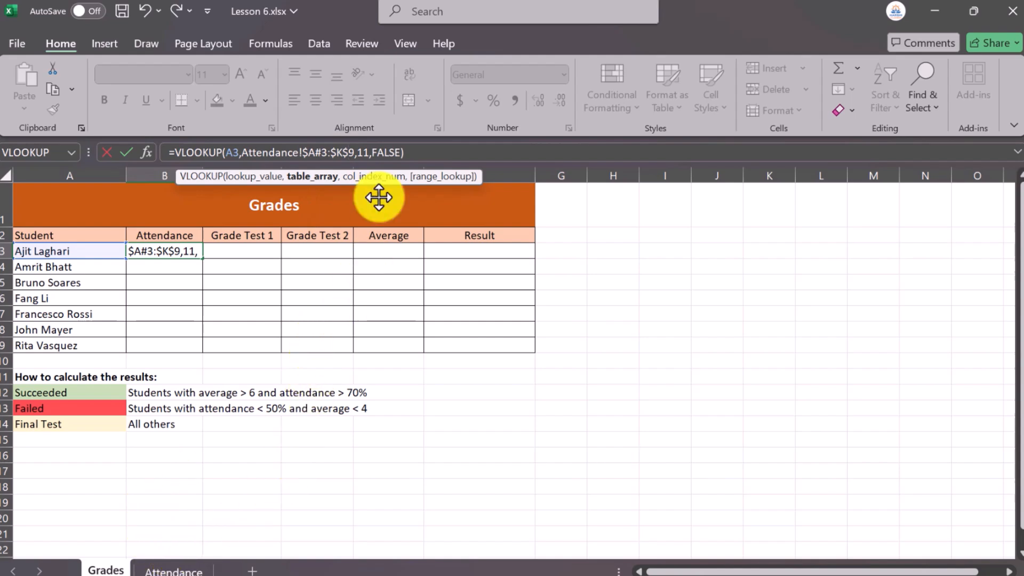
left_click(414, 153)
key("Return")
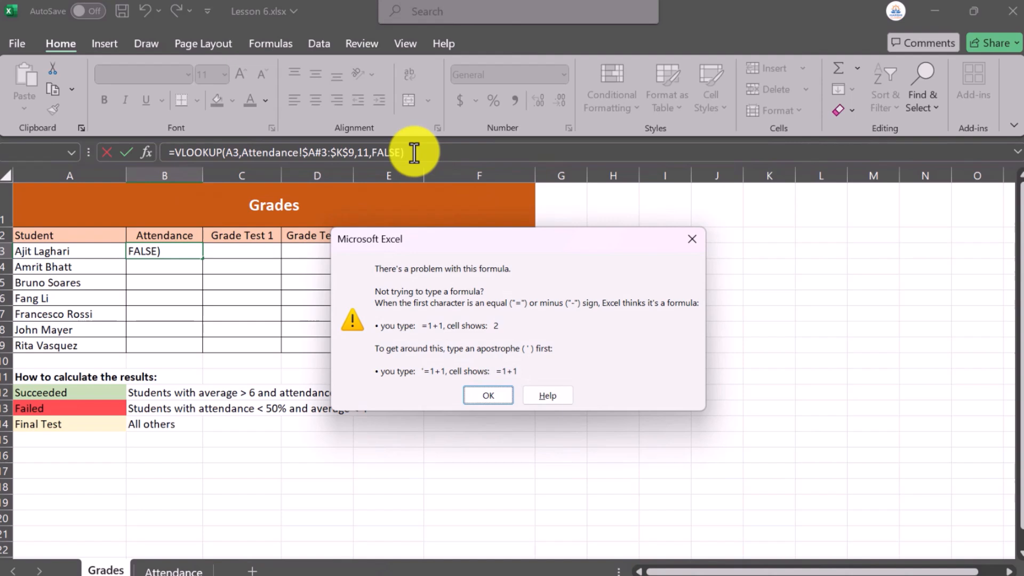
Correct the start of the VLOOKUP table range in B3 to $A$3 and enter the formula
left_click(490, 396)
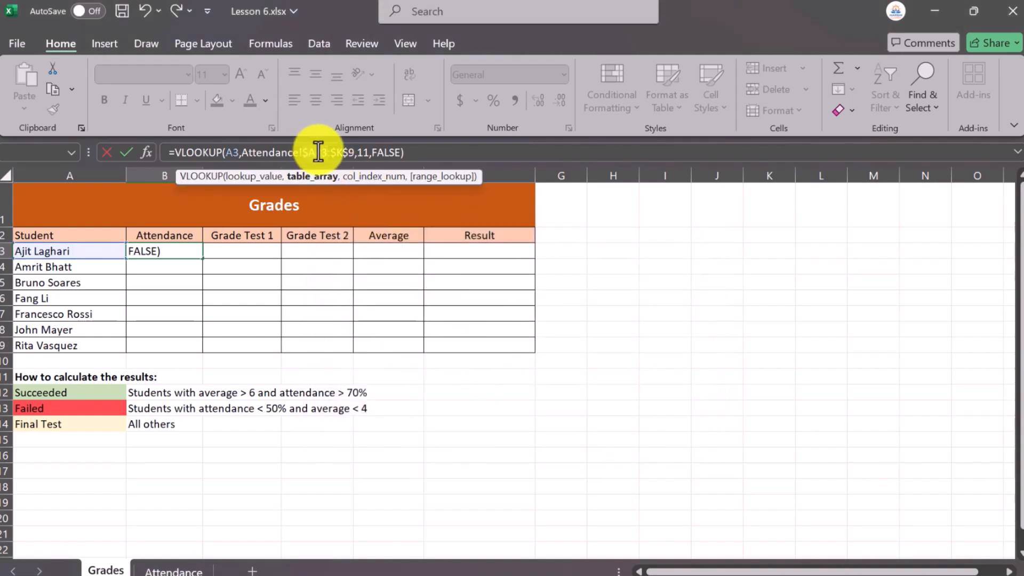
left_click(318, 152)
key("BackSpace")
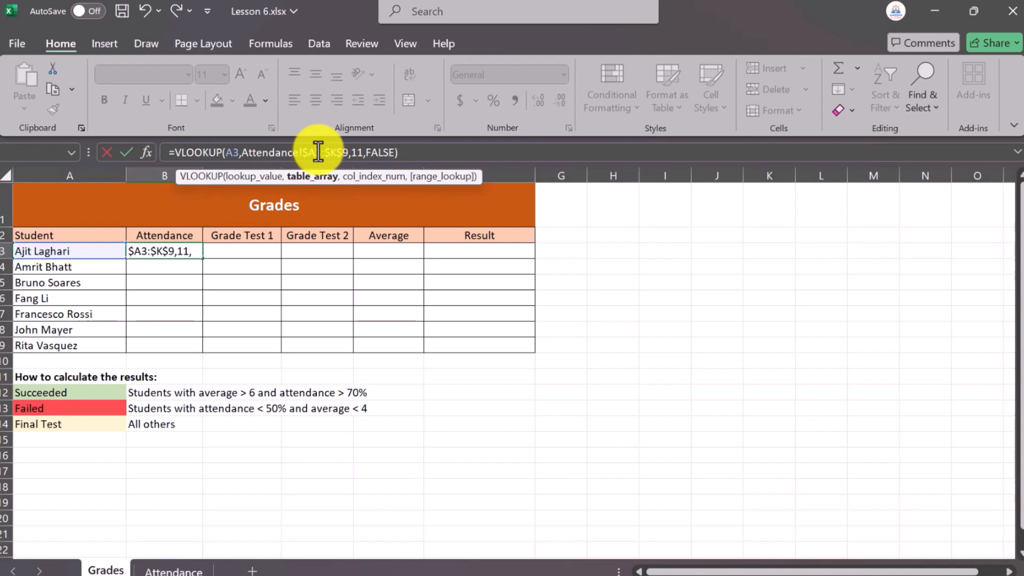
type("$")
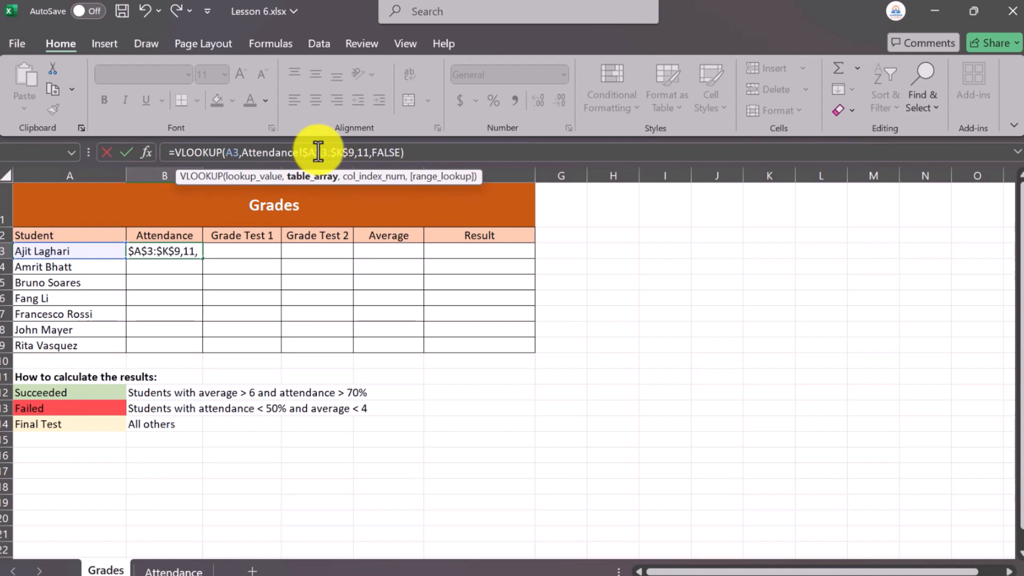
left_click(424, 152)
key("Return")
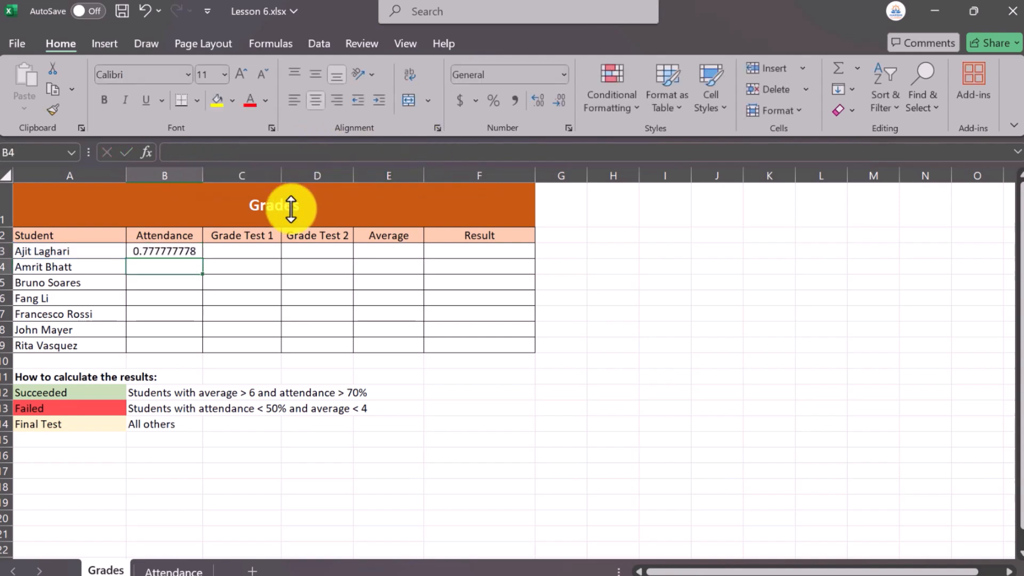
Fill the VLOOKUP formula from B3 down through B9, and check B9's table range against the Attendance sheet
left_click(167, 250)
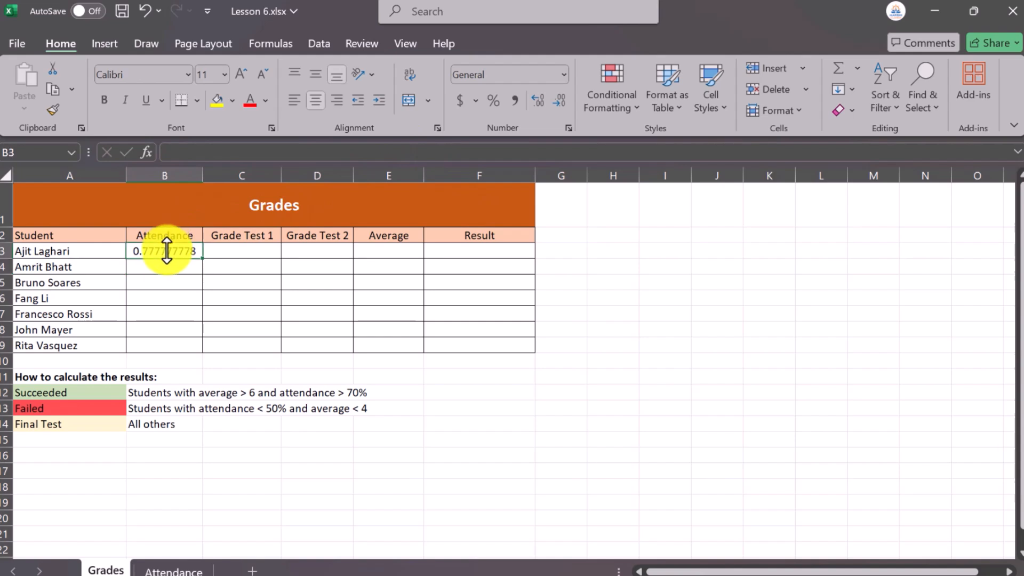
left_click_drag(166, 251, 192, 336)
key("ctrl+d")
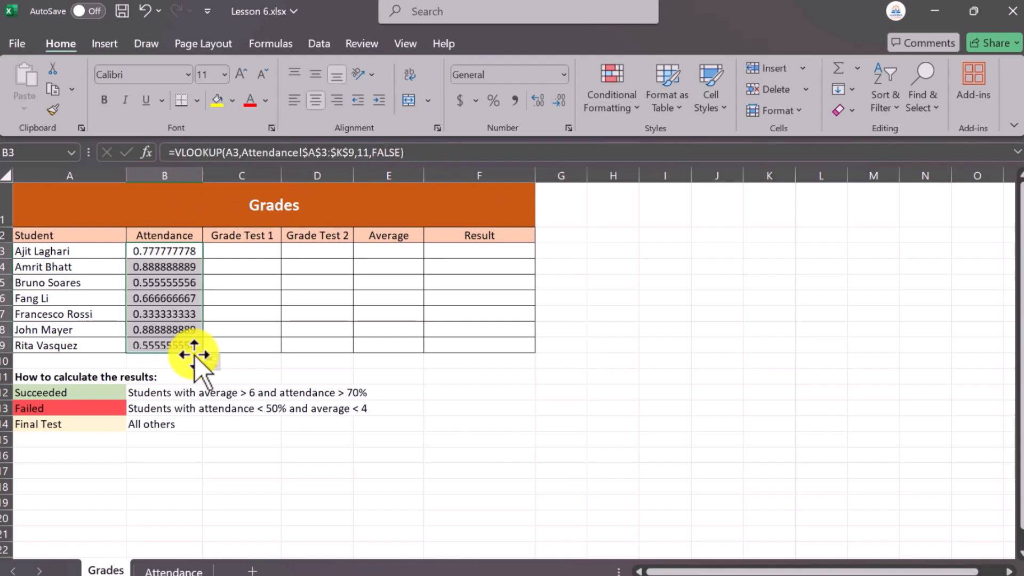
left_click(162, 346)
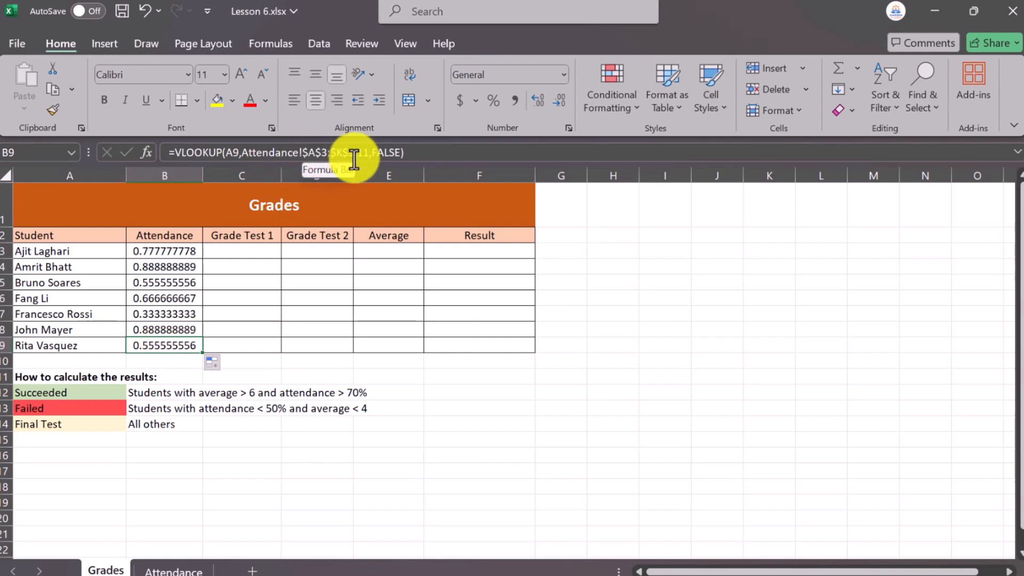
left_click(155, 569)
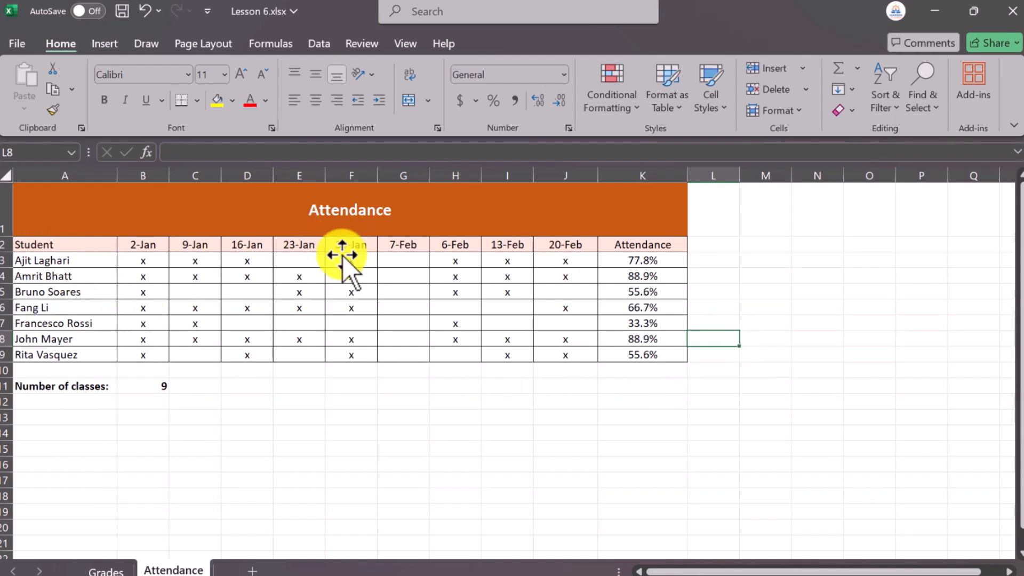
left_click(89, 569)
Enter Grade Test 1 scores 4, 5, 6, 7, 8, 2, 1 in C3:C9 and Grade Test 2 scores 8, 7, 5, 9, 3, 7, 2 in D3:D9
left_click(242, 251)
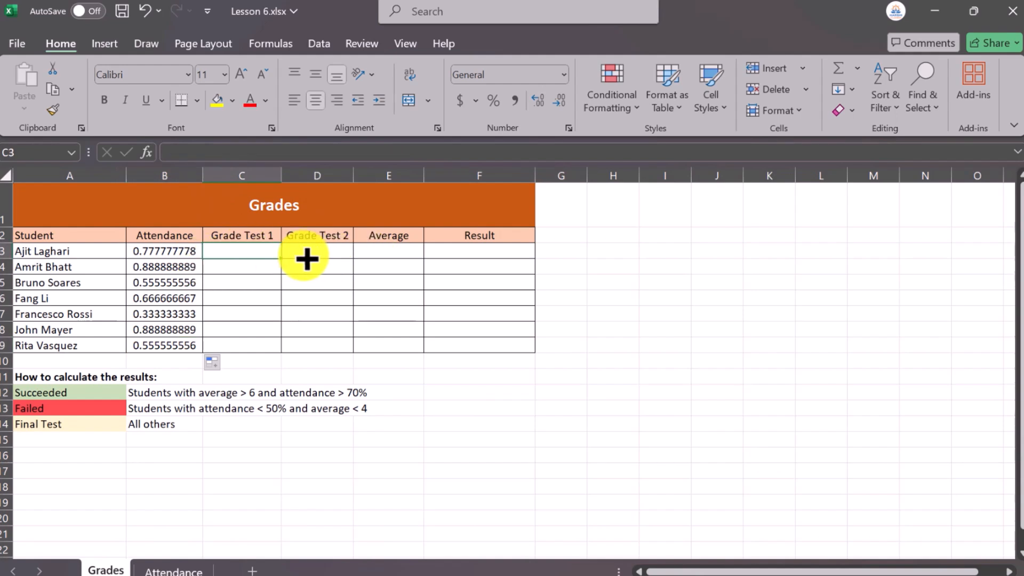
type("4")
key("Return")
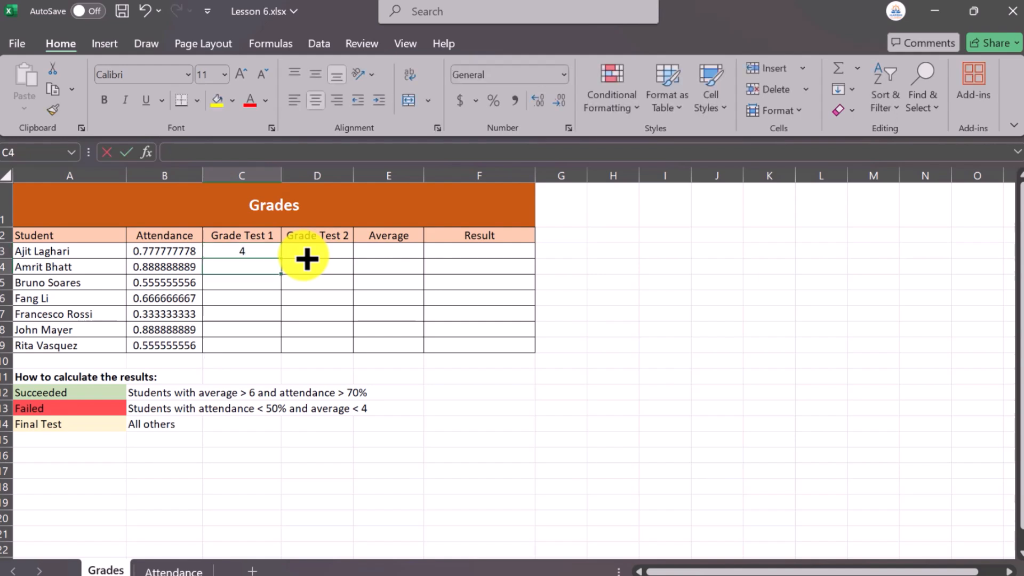
type("5")
key("Return")
type("6")
key("Return")
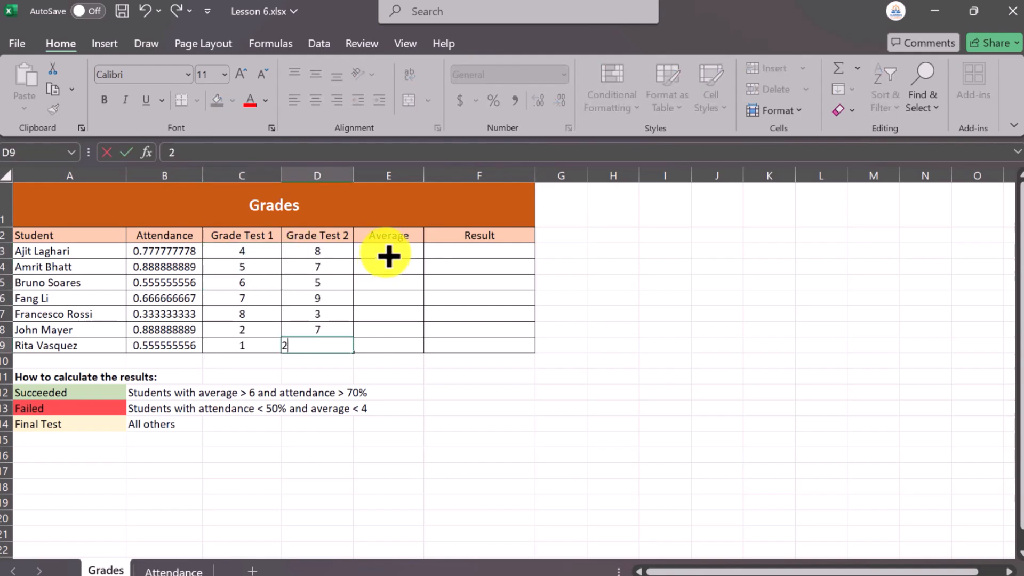
Enter the average formula =(C3+D3)/2 in E3 for the first student's two test grades
left_click(373, 252)
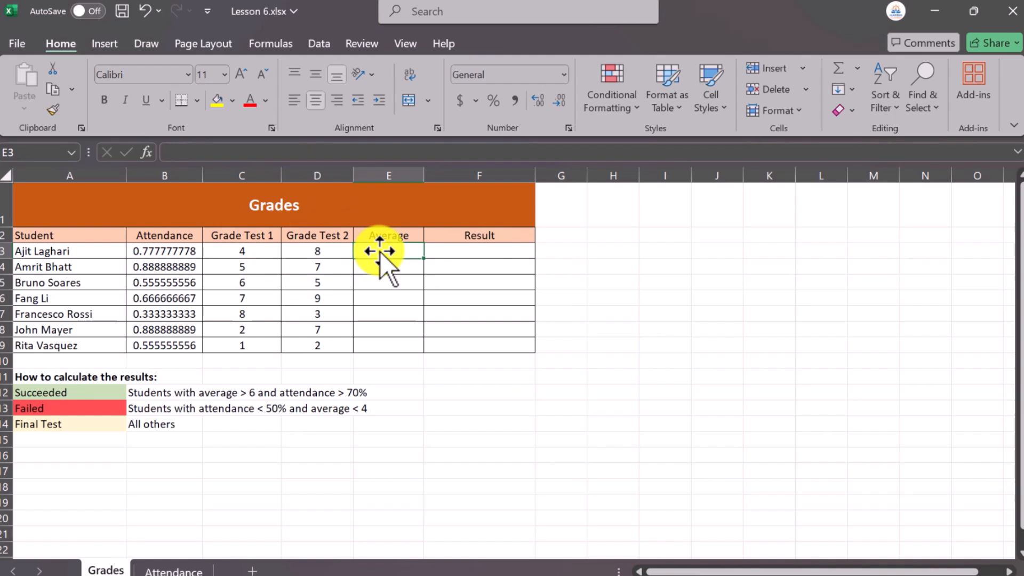
type("=")
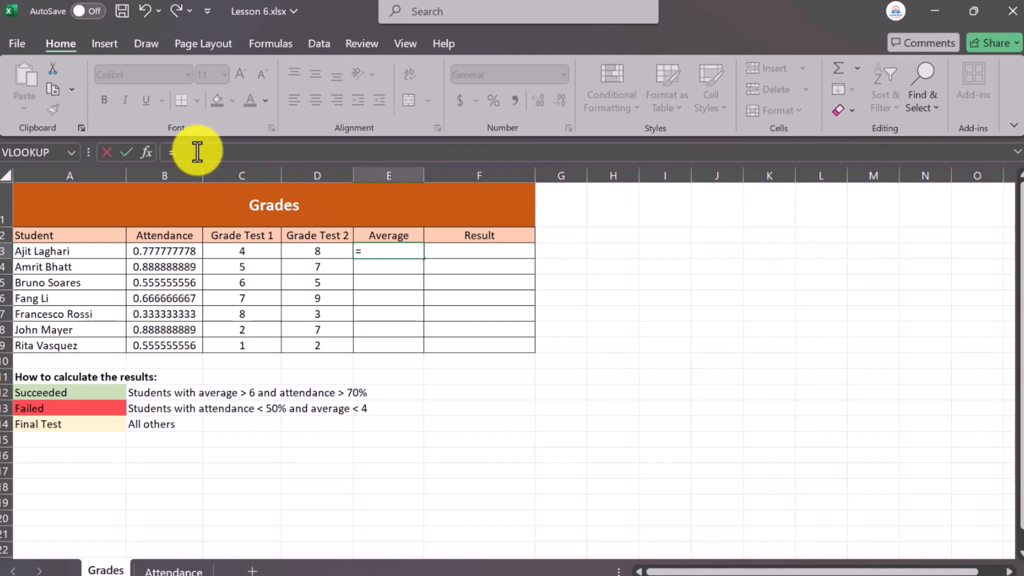
type("(")
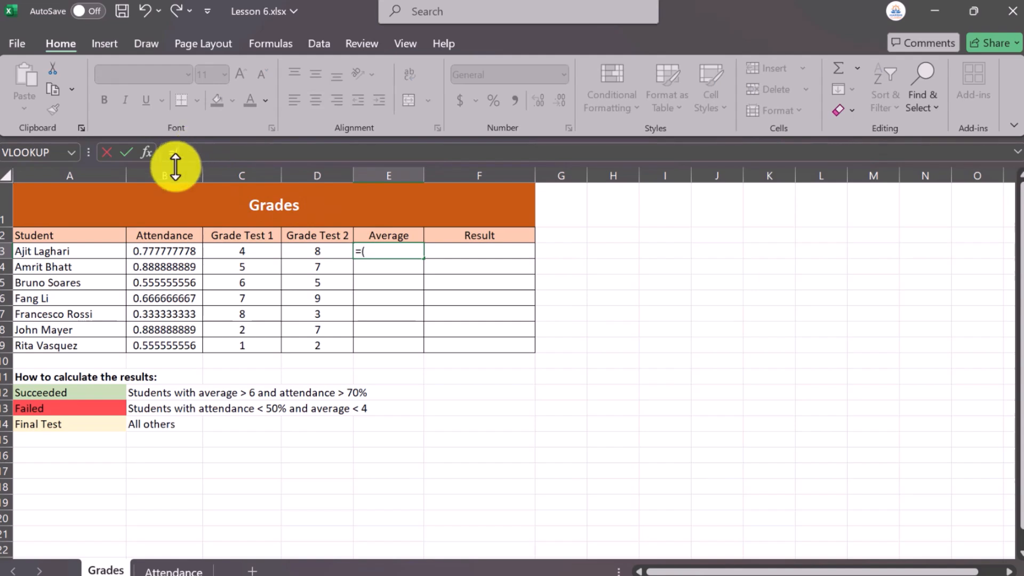
left_click(242, 251)
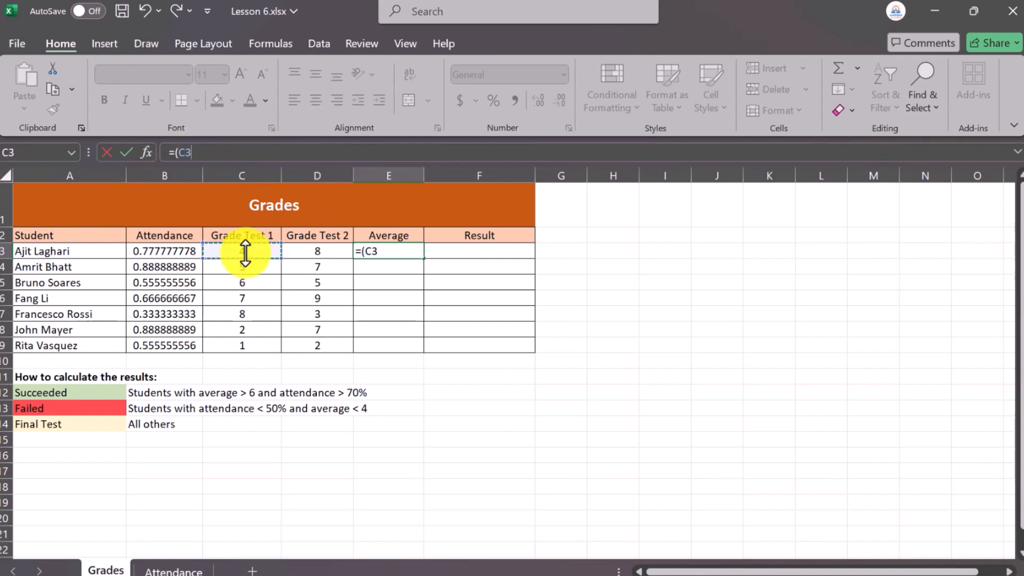
type("+")
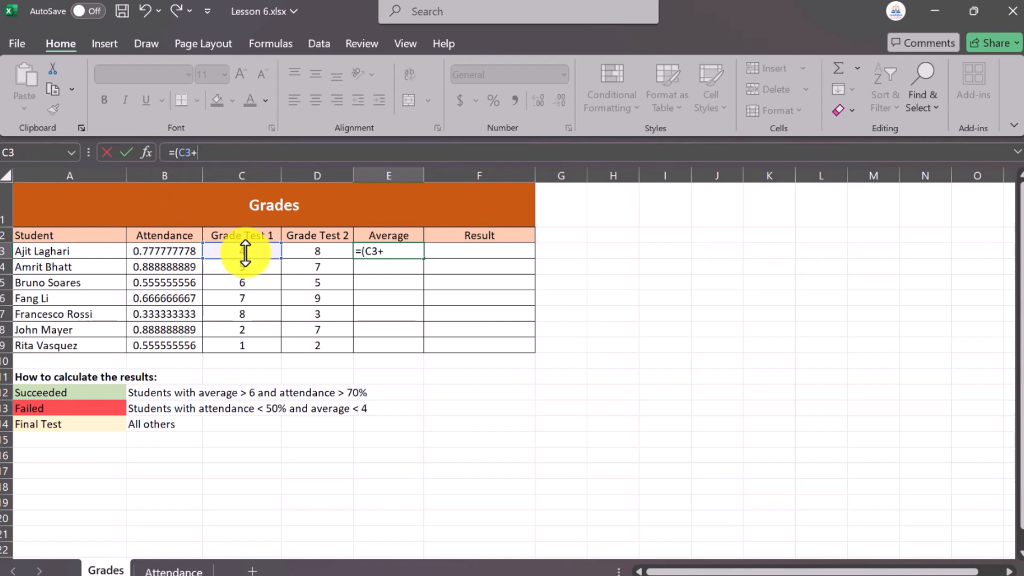
left_click(307, 253)
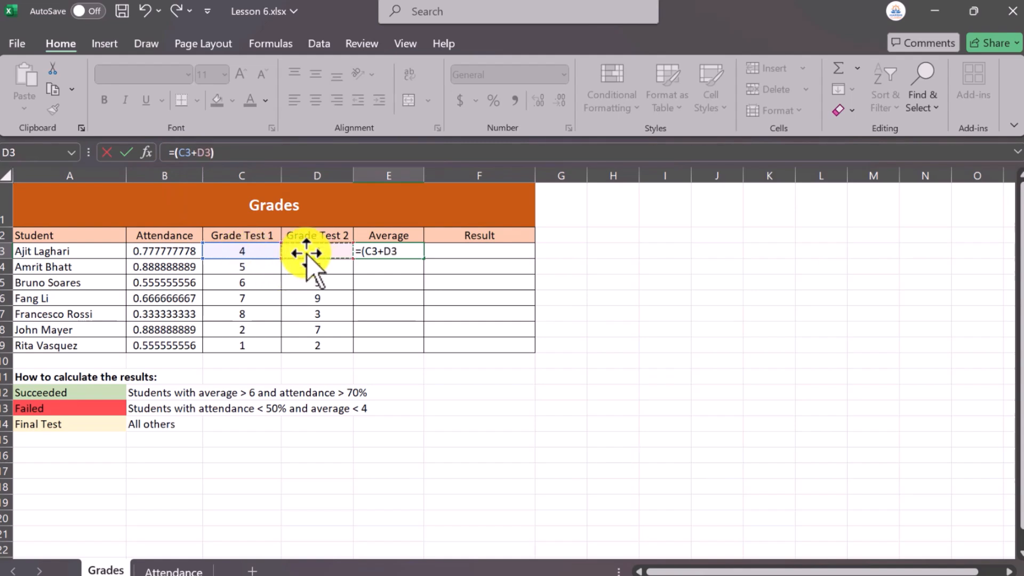
type(")/2")
key("Return")
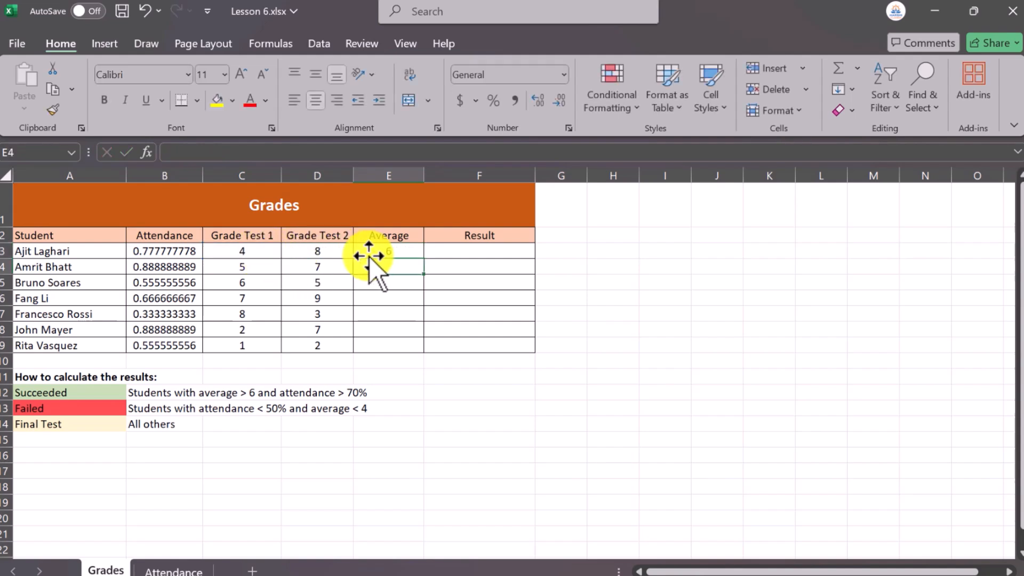
Fill the average formula from E3 down through E9 for all students
left_click(388, 252)
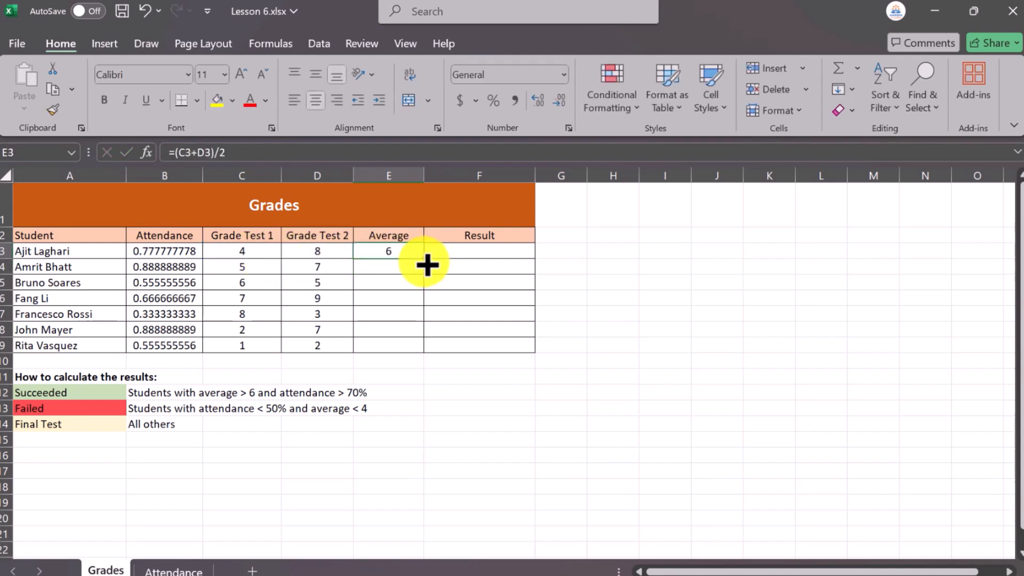
left_click_drag(426, 261, 425, 350)
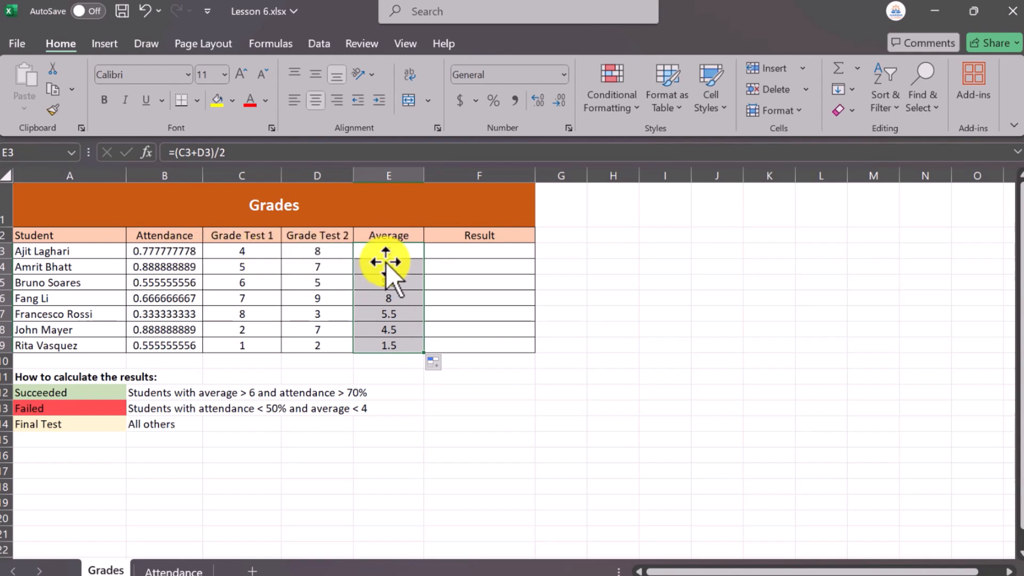
left_click(465, 348)
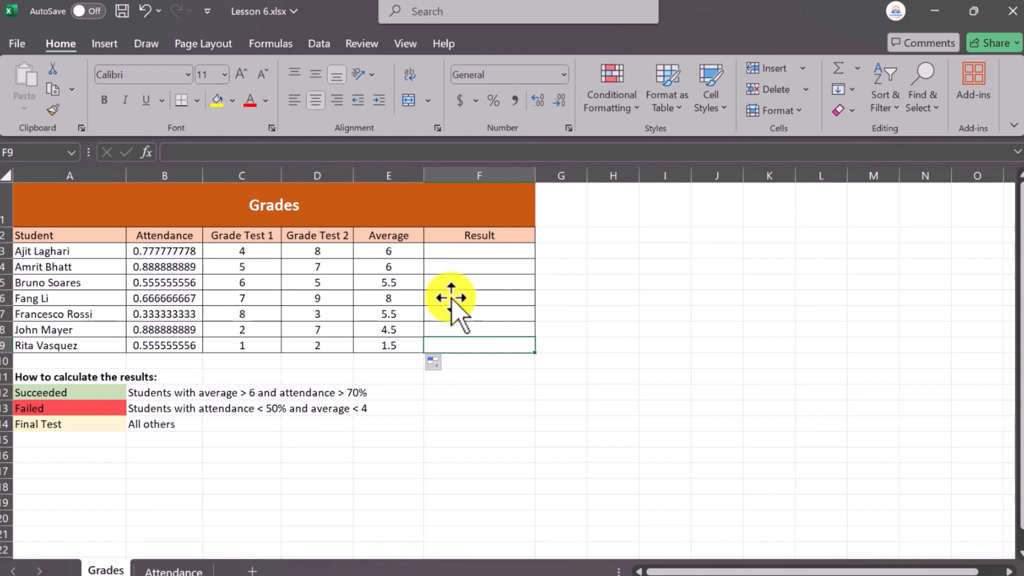
Review the "IF, AND, OR" topic in the Word lesson outline, and return to the Grades sheet in Excel
left_click(466, 250)
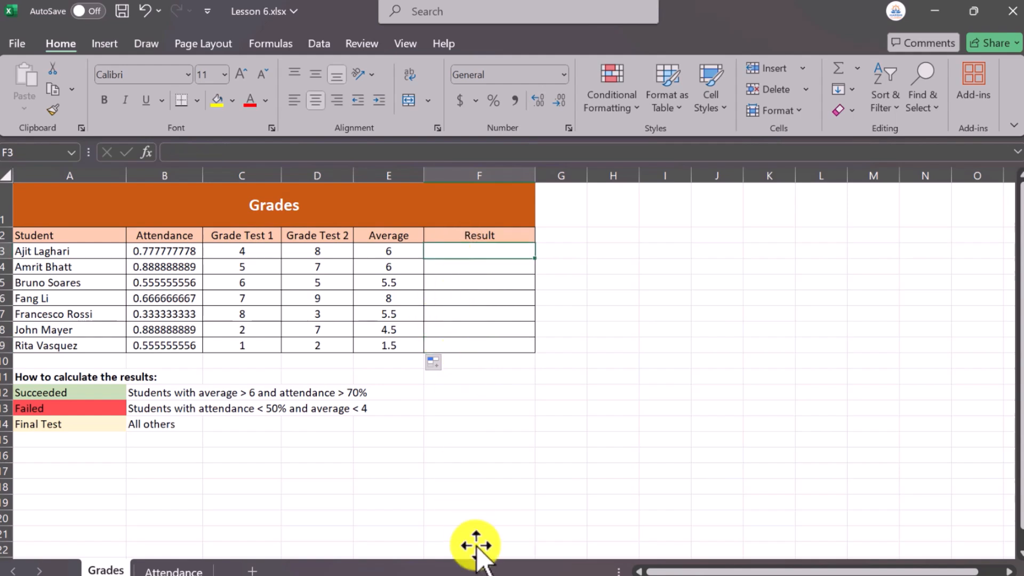
left_click(427, 575)
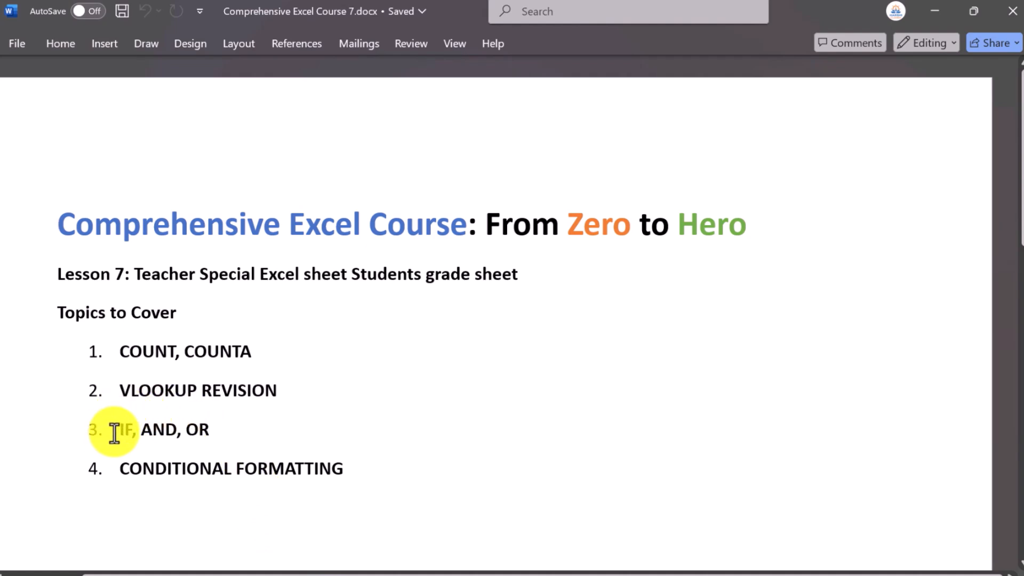
left_click_drag(114, 433, 230, 426)
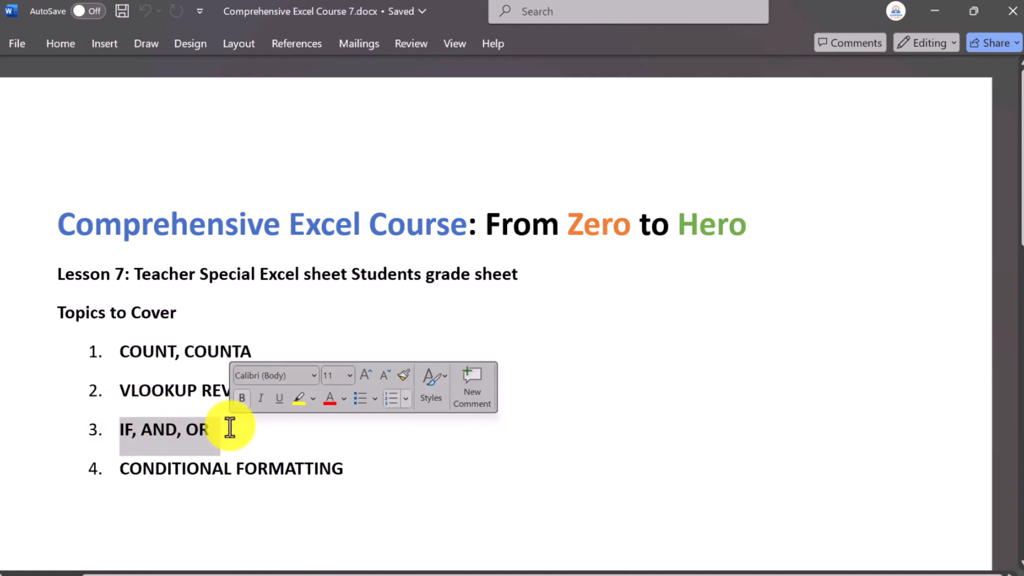
left_click(345, 565)
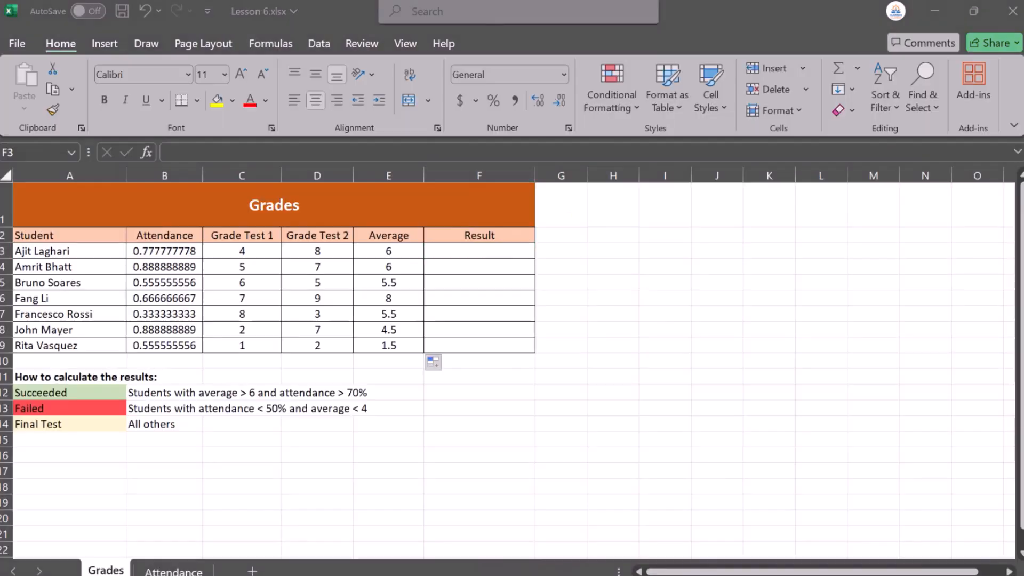
Add the column heading "BasedOnAVG" in G2, beside the Result heading
left_click(569, 254)
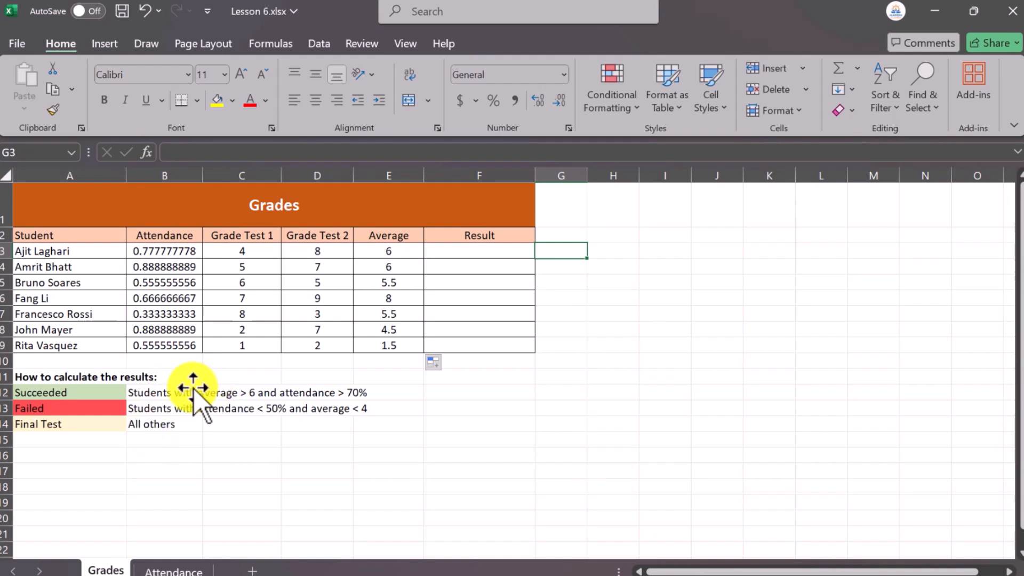
left_click(557, 234)
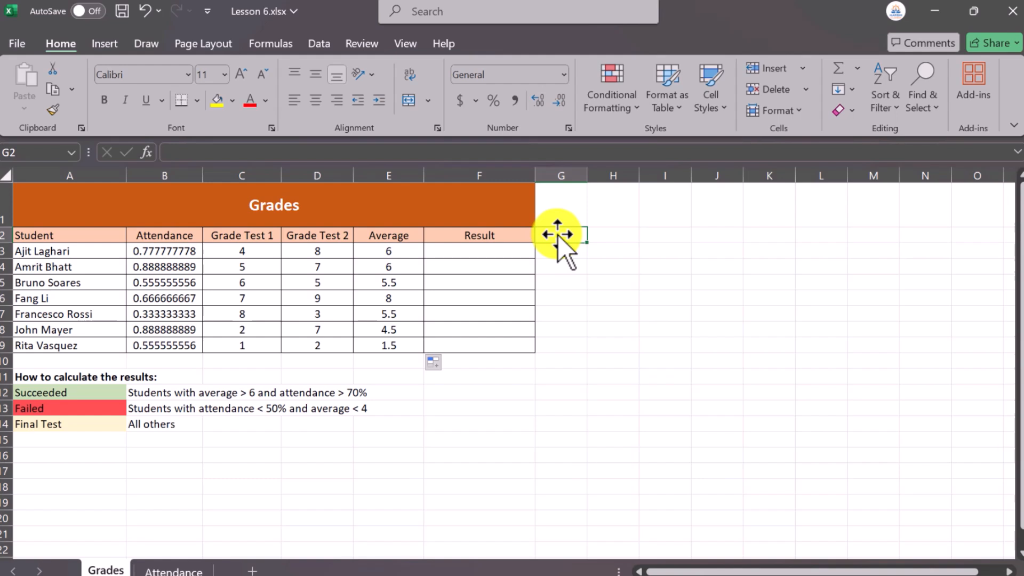
type("BasedOn")
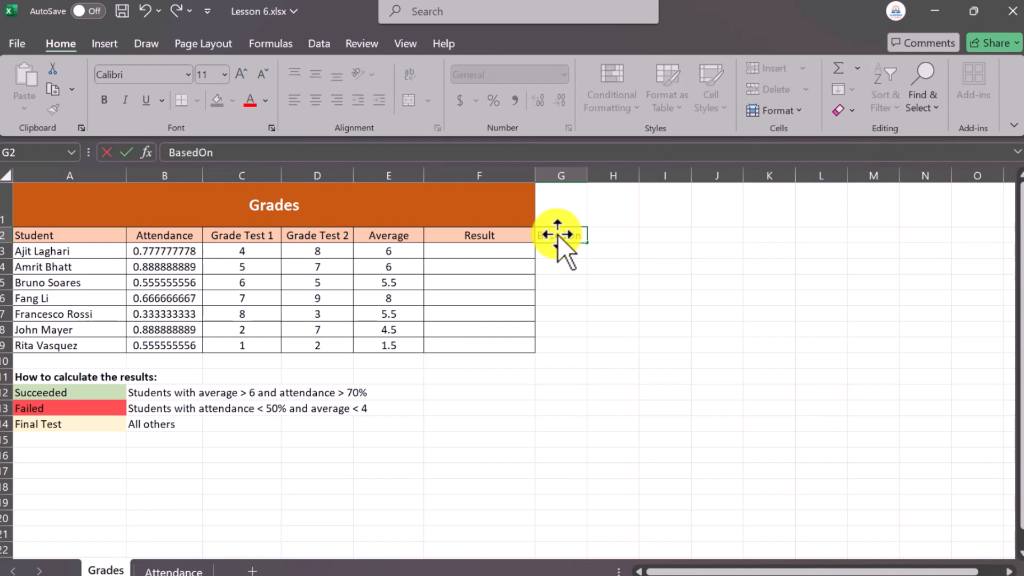
type("AVG")
key("Return")
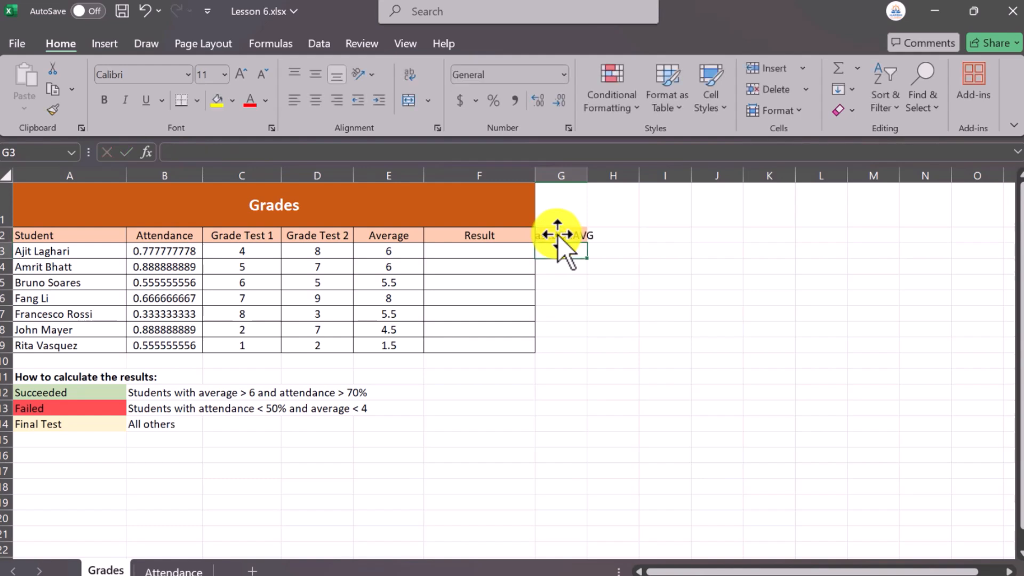
Fit column G to its heading and enter =IF(E3>6,A12,A13) in G3 to grade the first student by average
double_click(588, 171)
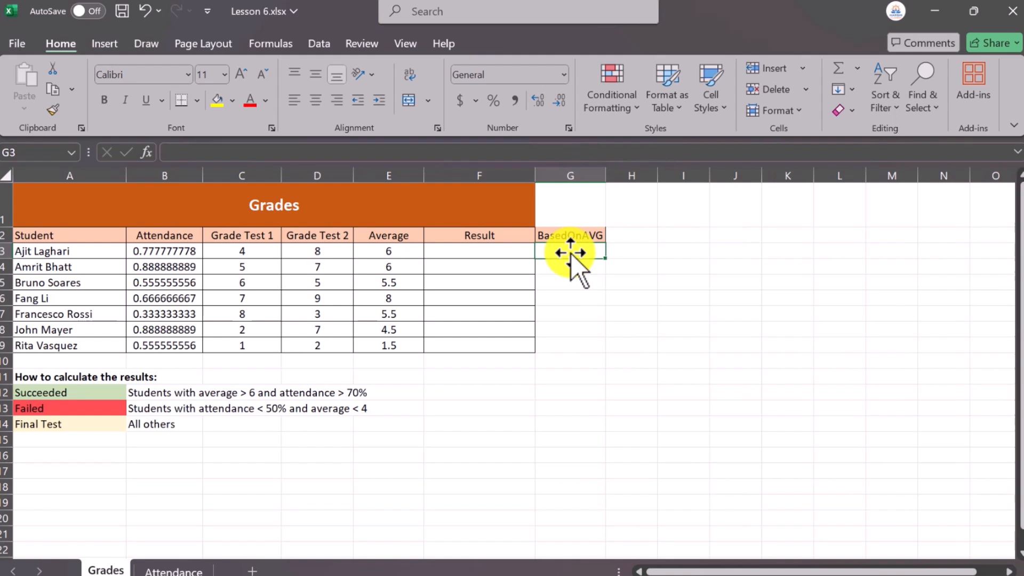
type("=if")
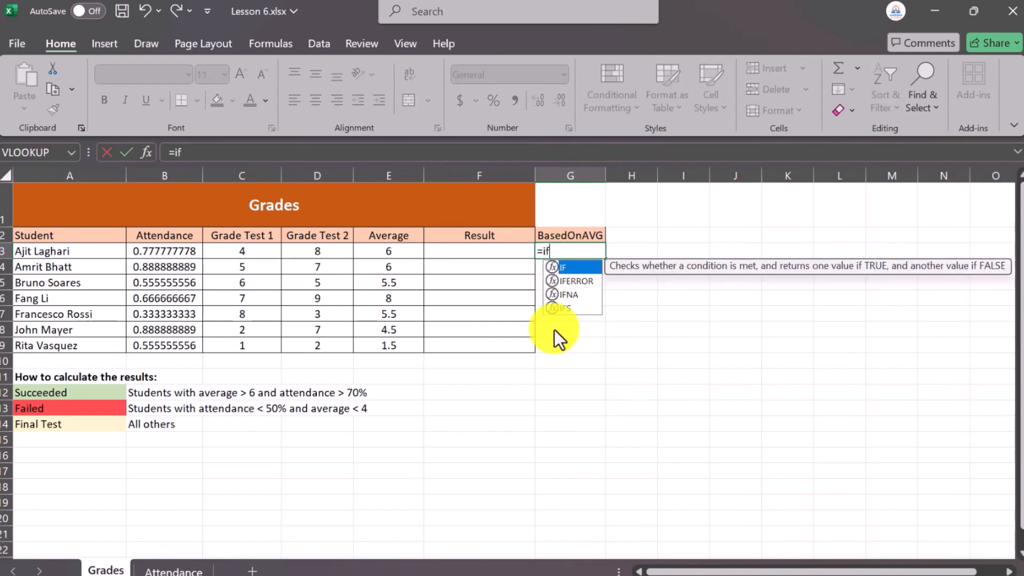
double_click(573, 268)
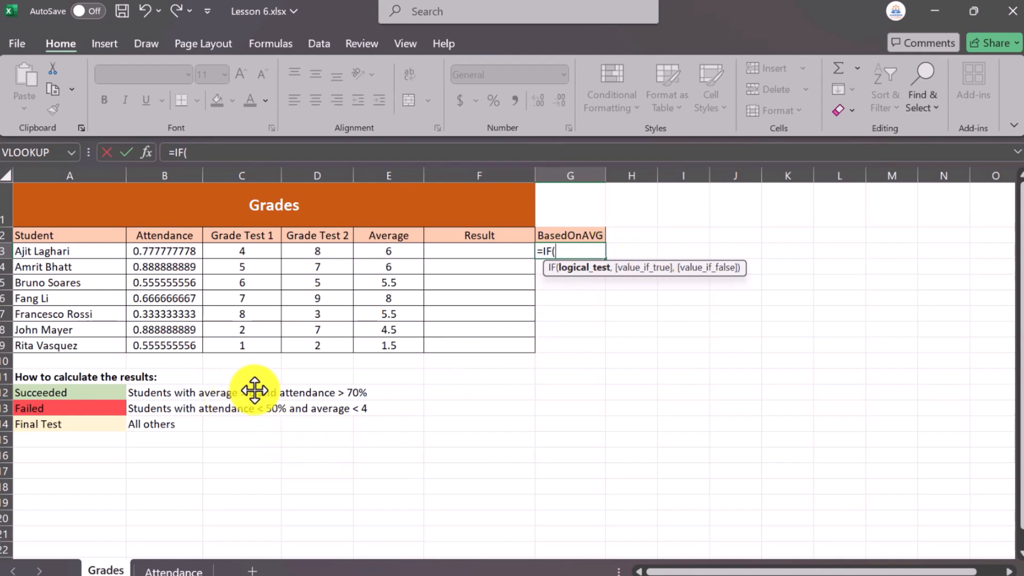
left_click(390, 248)
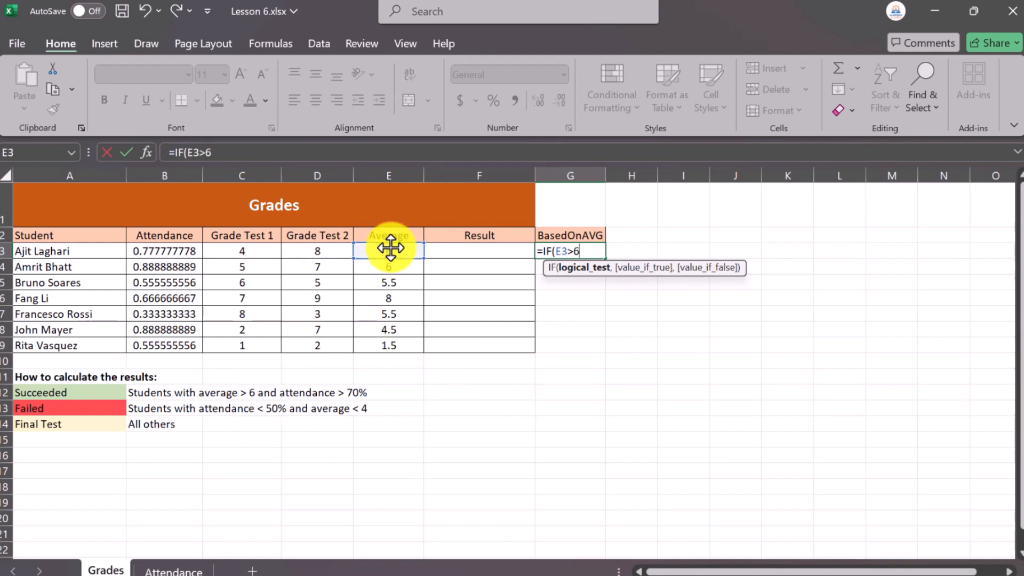
type(">6,")
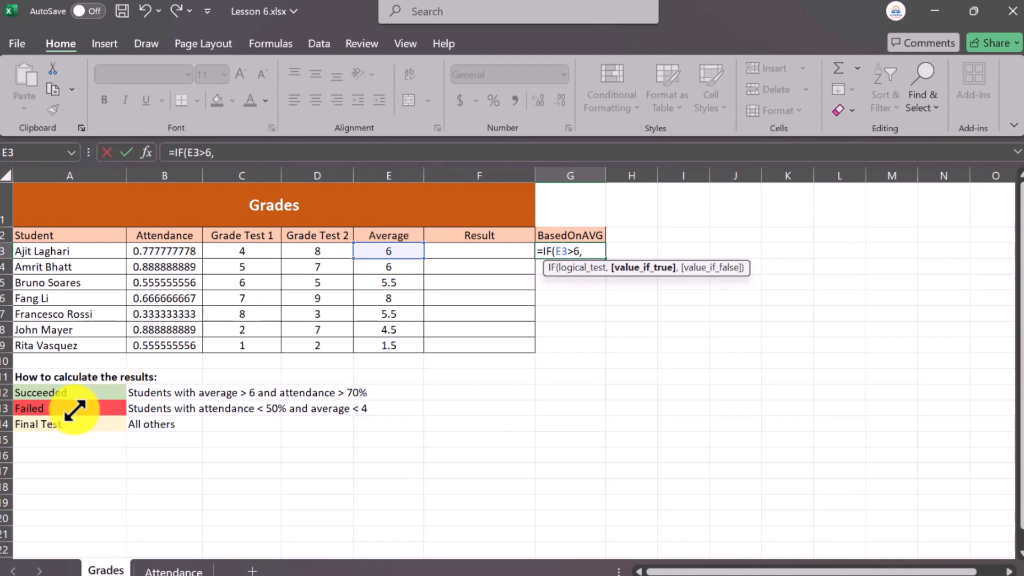
left_click(59, 394)
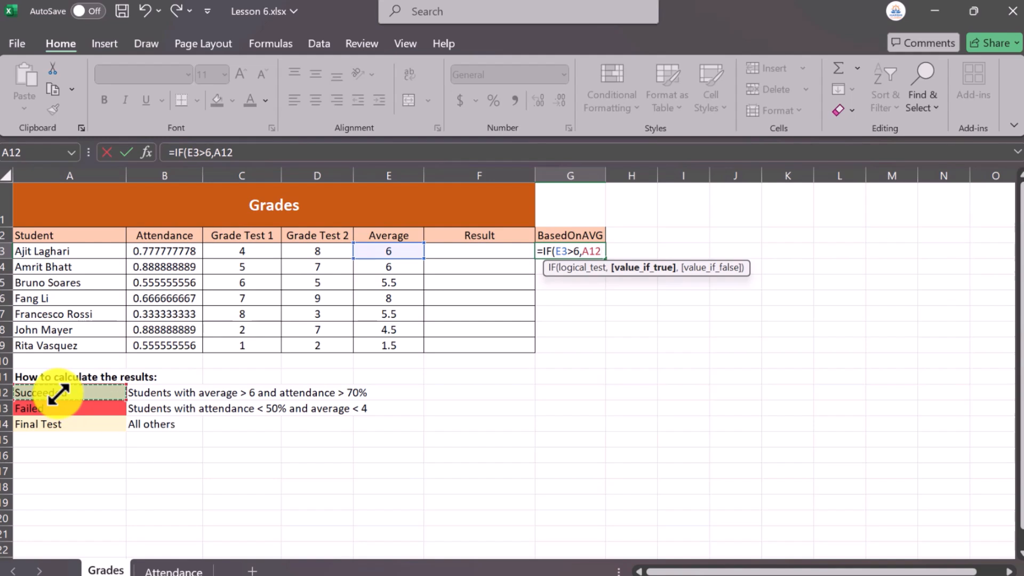
type(",")
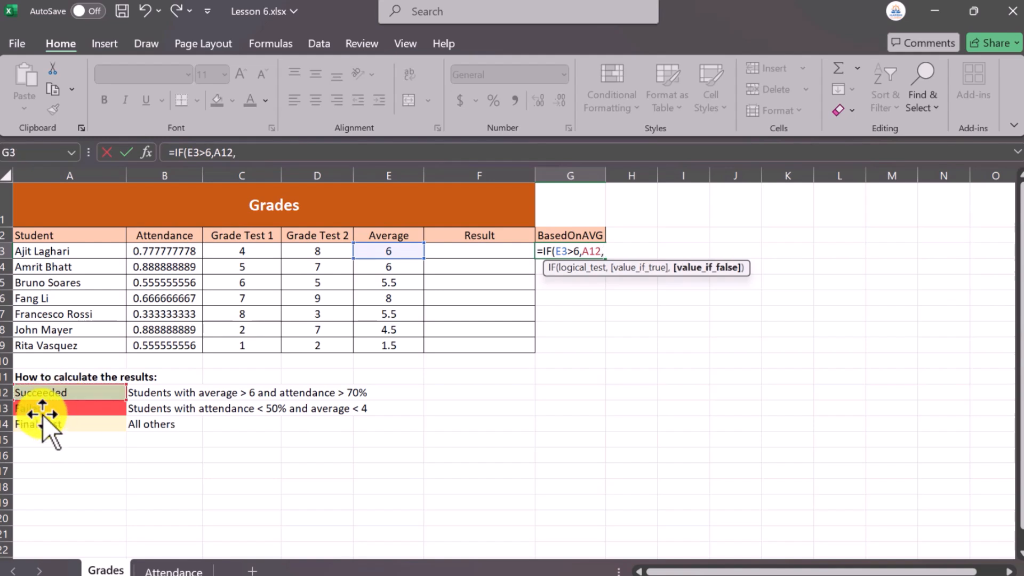
left_click(43, 414)
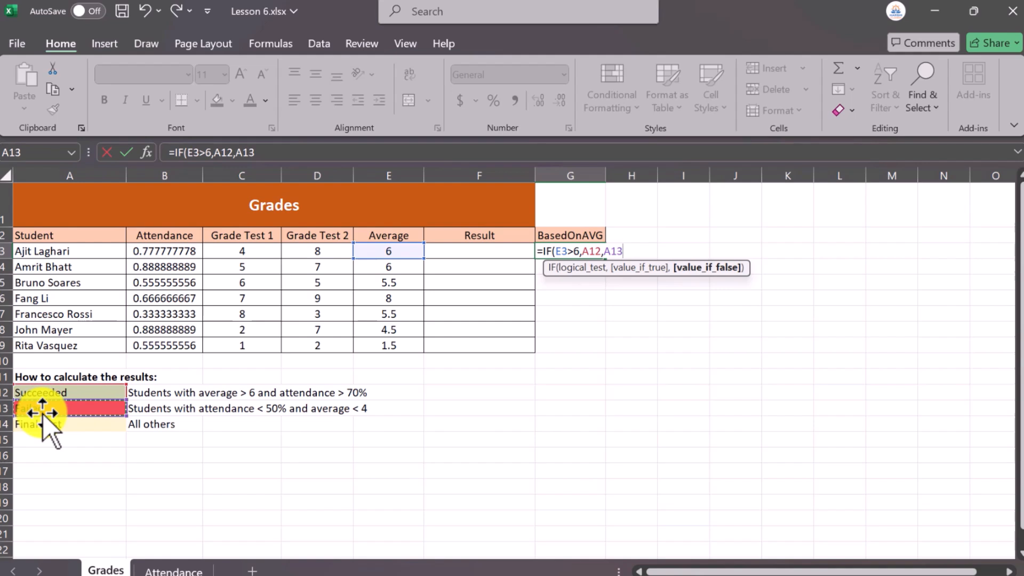
type(")")
key("Return")
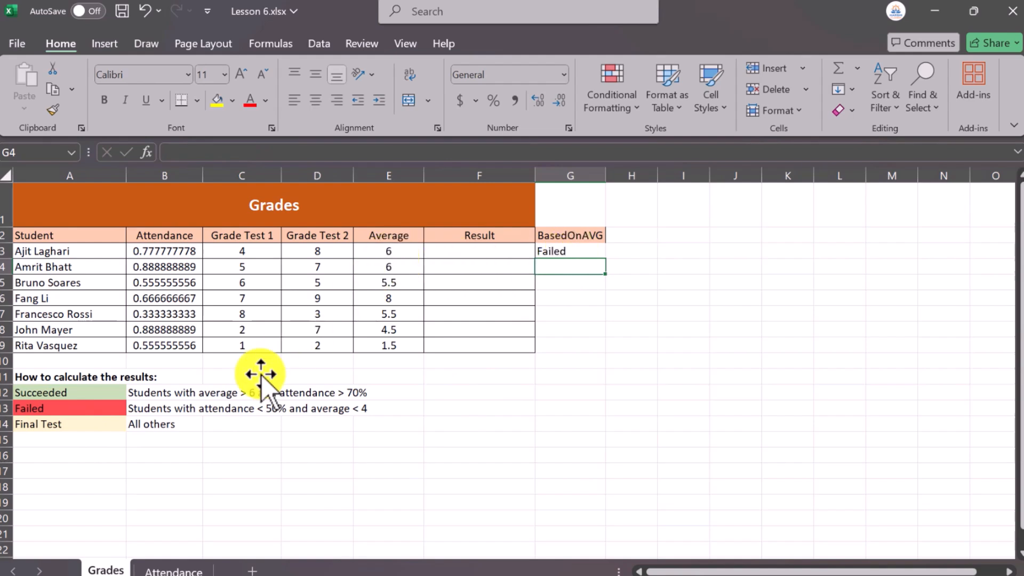
Make the A12 and A13 references in G3 absolute, so the formula reads =IF(E3>6,$A$12,$A$13)
left_click(580, 252)
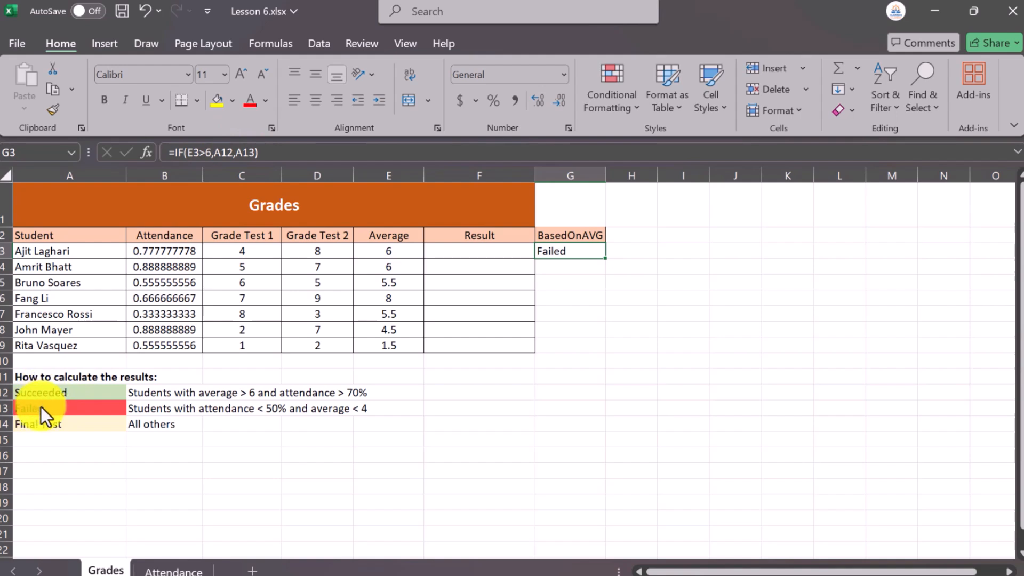
left_click(213, 153)
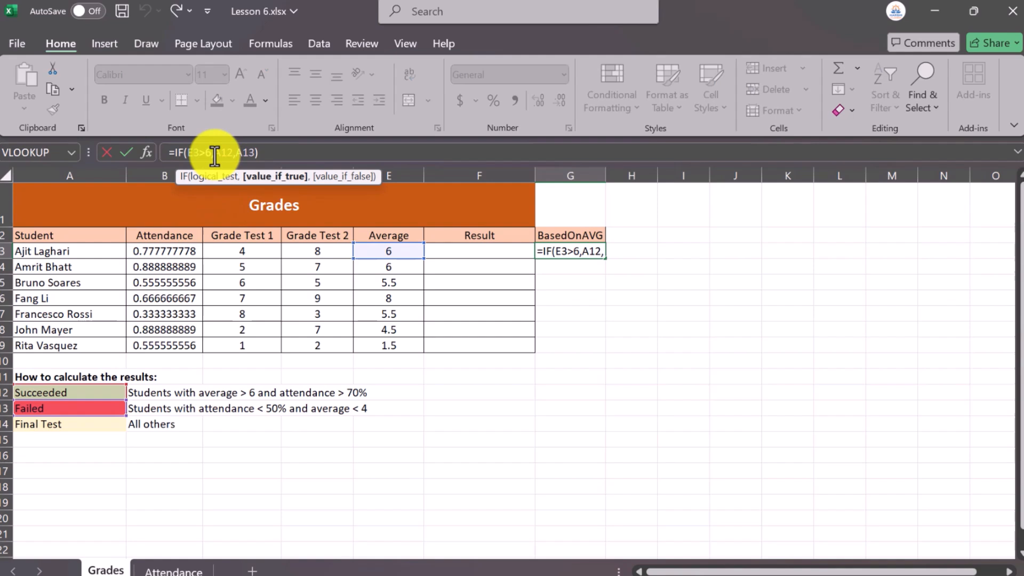
type("$")
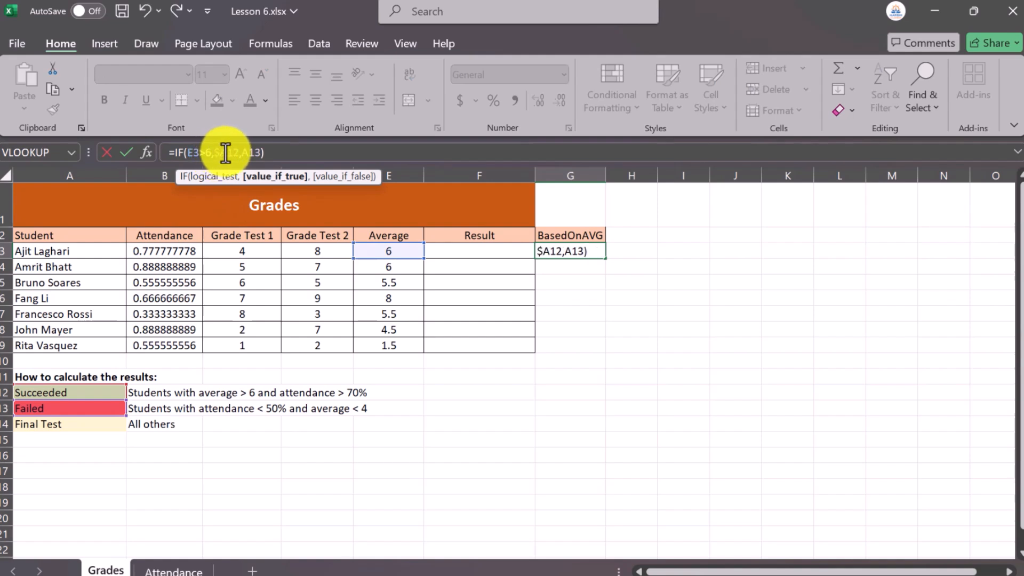
left_click(225, 153)
type("$")
left_click(250, 153)
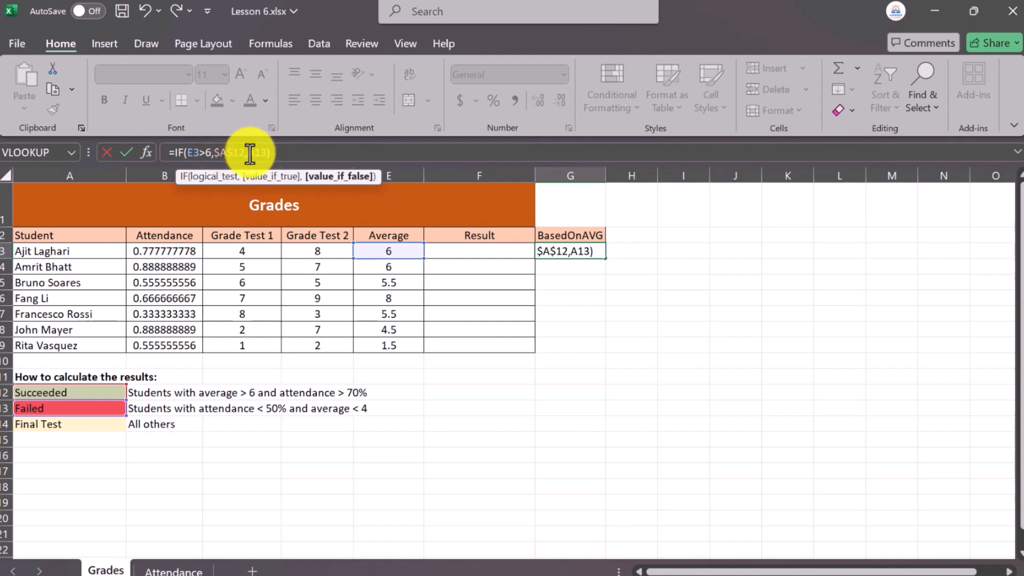
type("$")
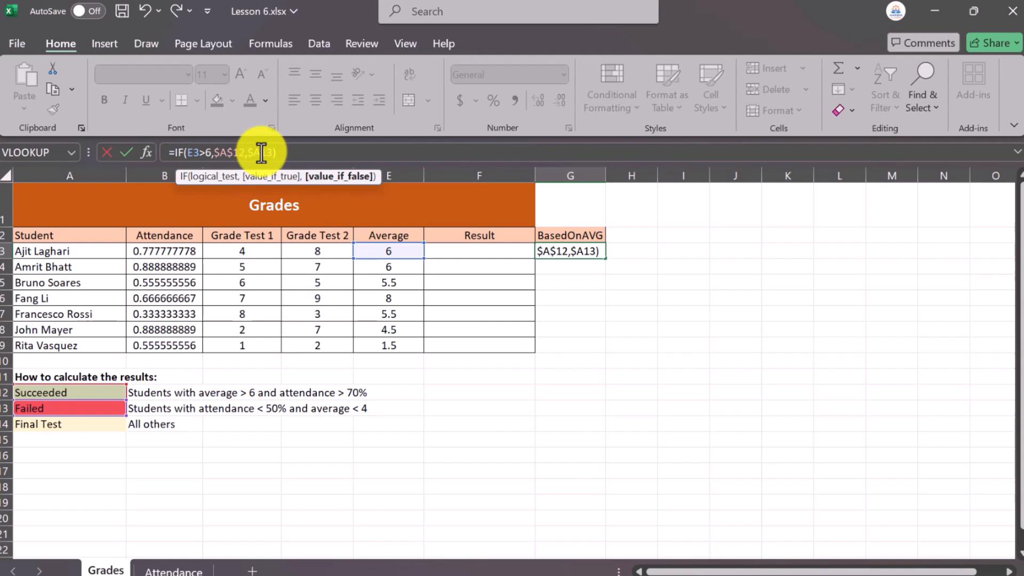
left_click(261, 153)
type("$")
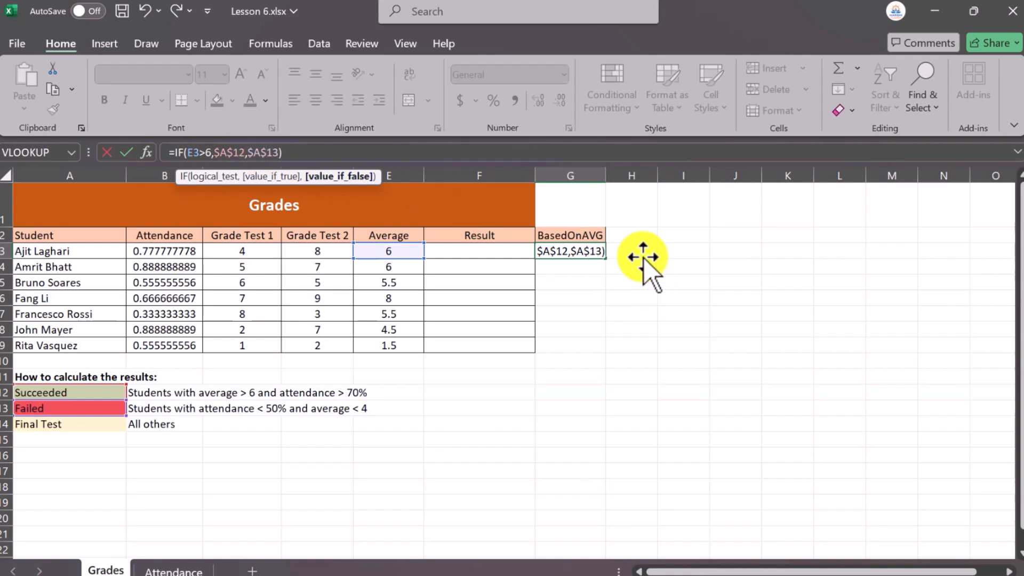
left_click(302, 153)
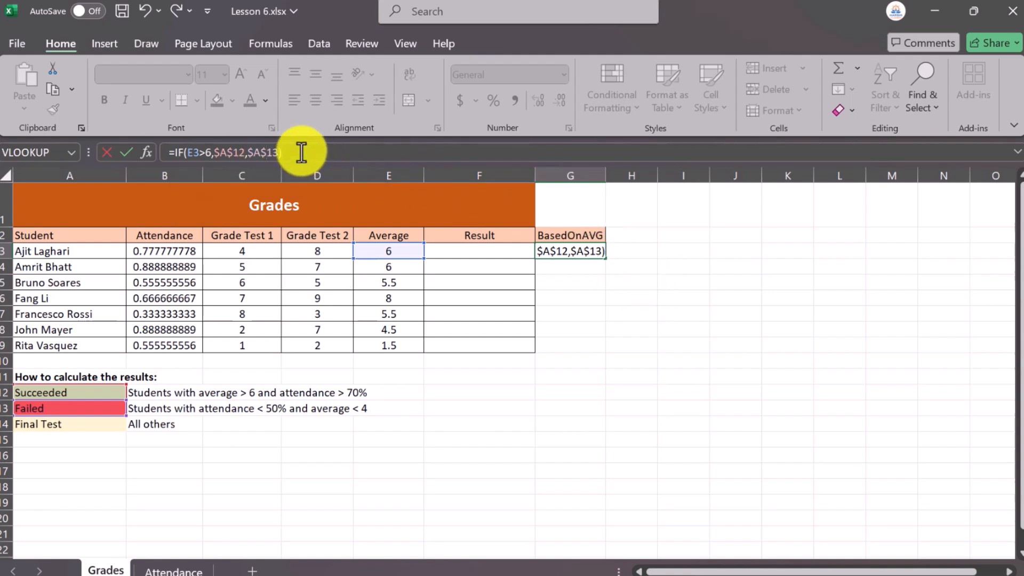
key("Return")
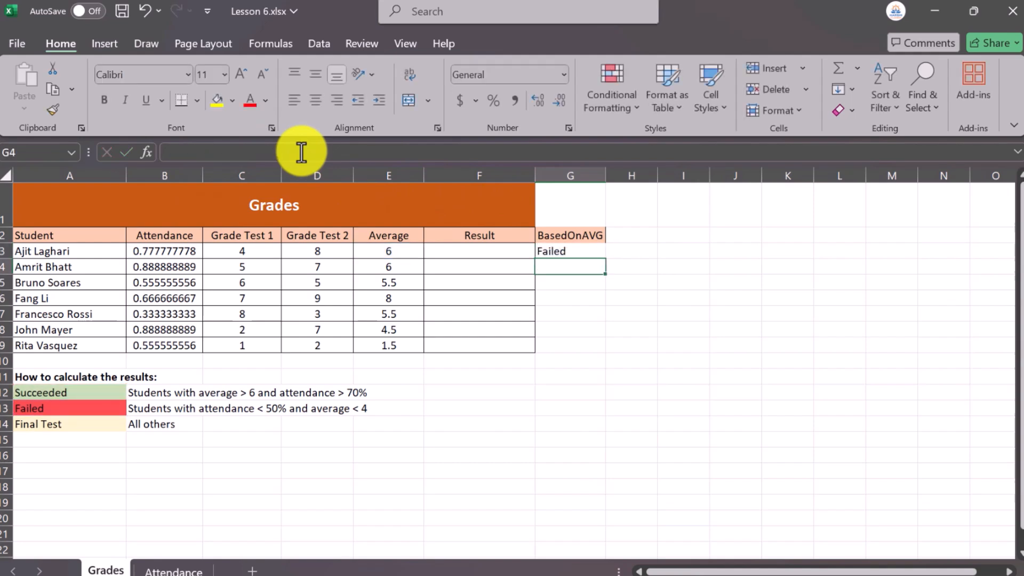
Fill the IF formula from G3 down through G9 and check it against the averages in column E
left_click(576, 252)
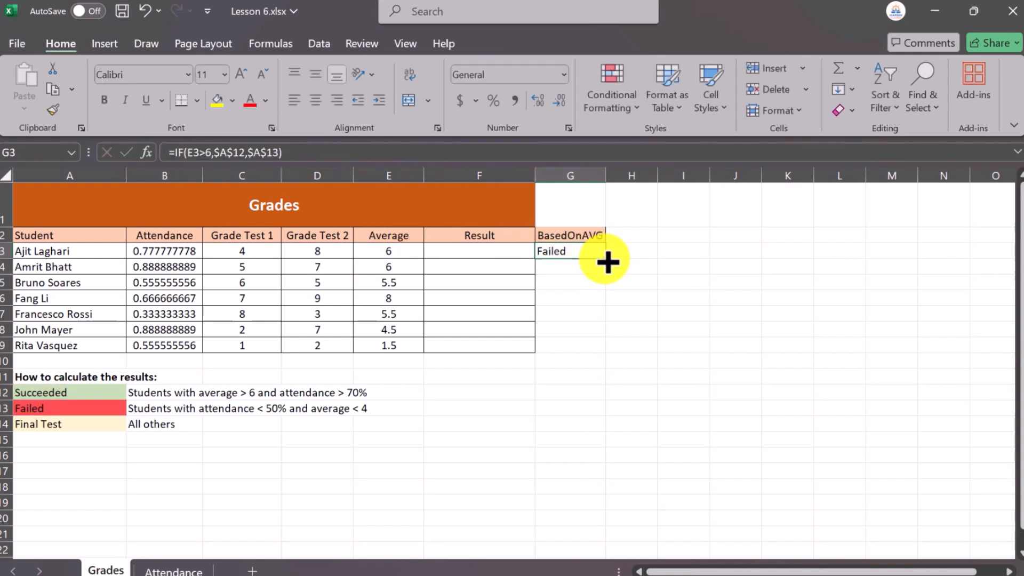
left_click_drag(607, 260, 599, 348)
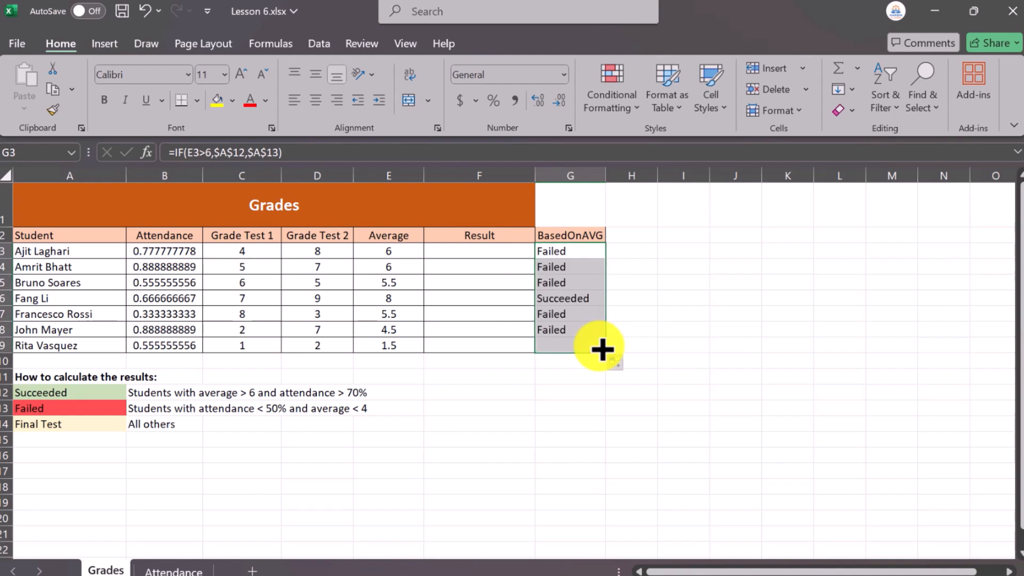
left_click(659, 312)
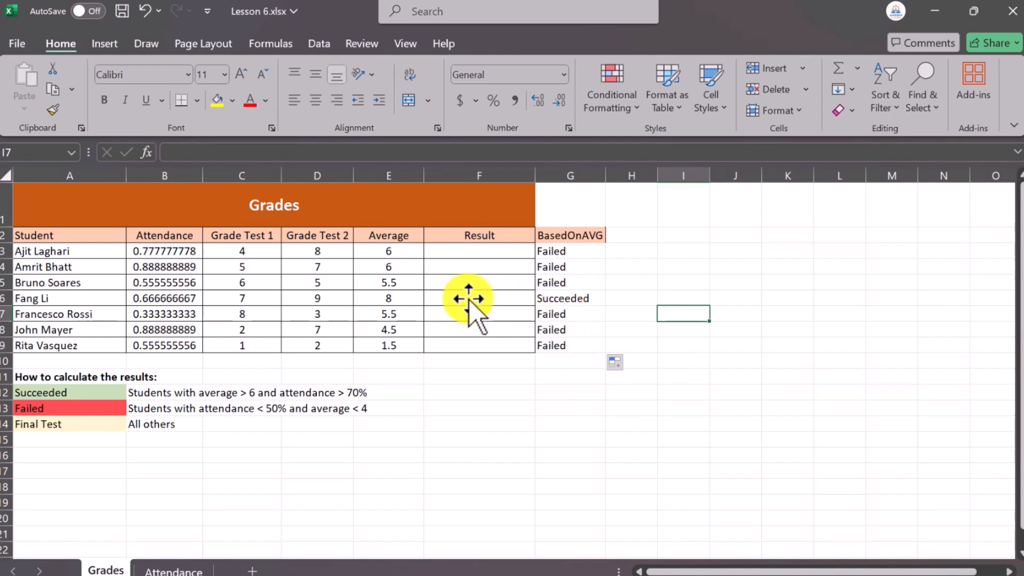
left_click(417, 299)
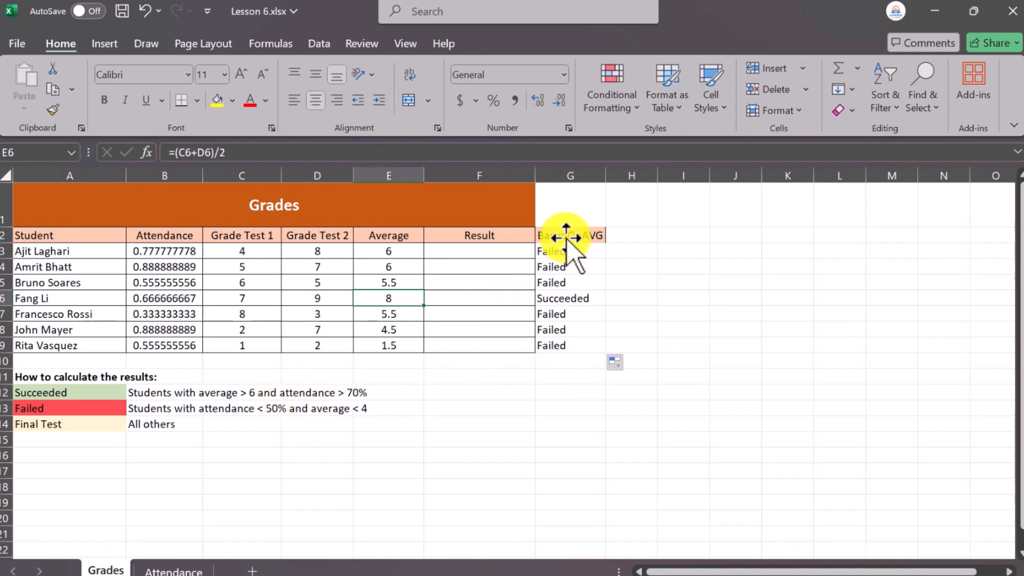
Add the column heading "BasedonAttendance" in H2 and fit column H to it
left_click(644, 235)
type("BasedonA")
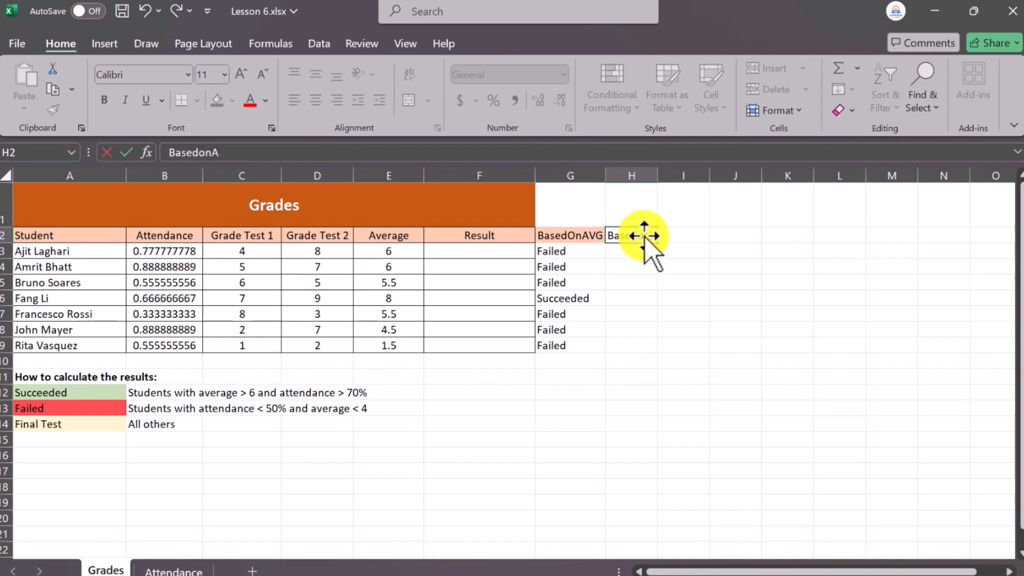
type("ttendance")
key("Return")
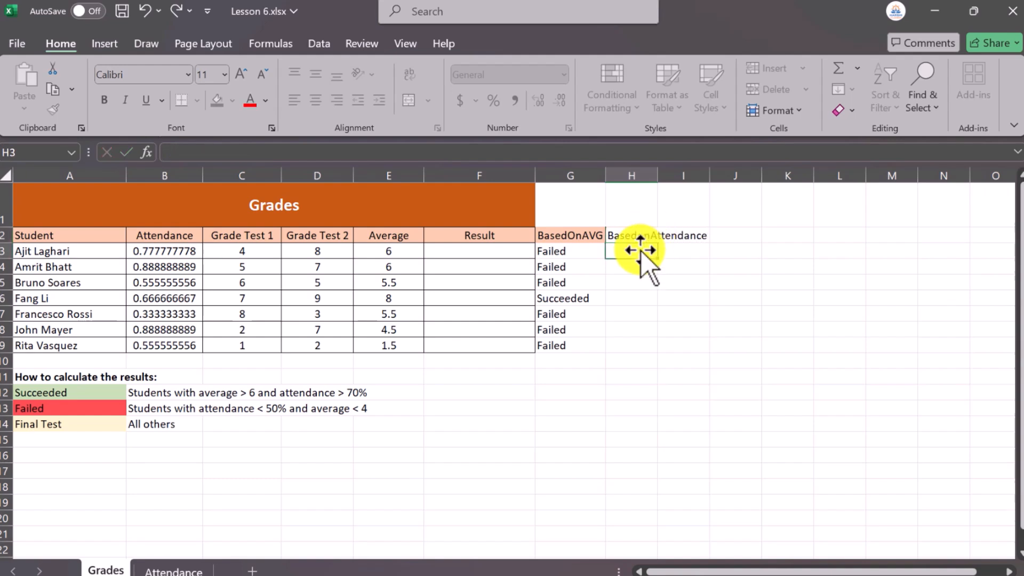
double_click(658, 176)
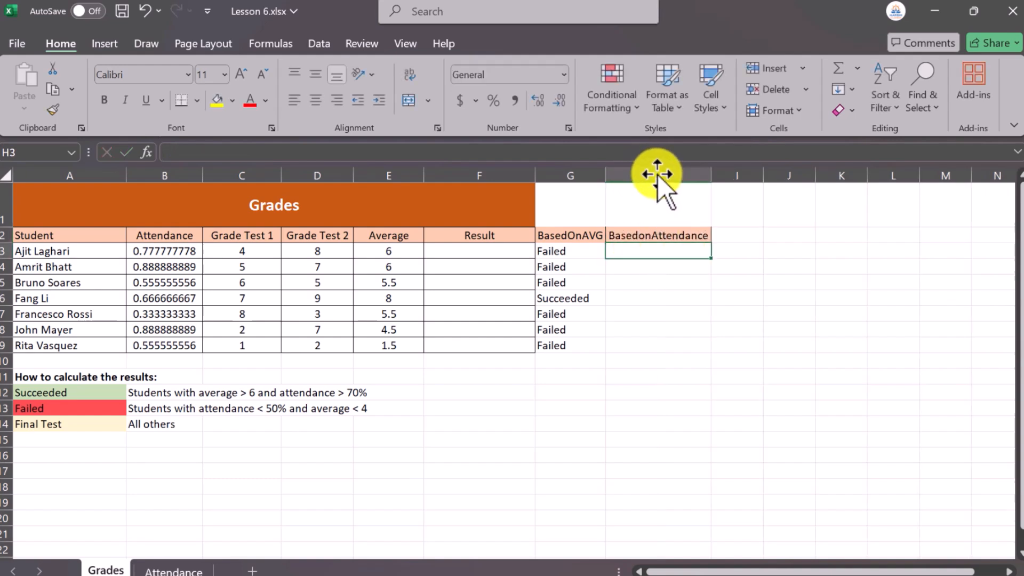
Copy the formula text =IF(E3>6,$A$12,$A$13) from G3 into H3, keeping G3's own formula intact
left_click(573, 250)
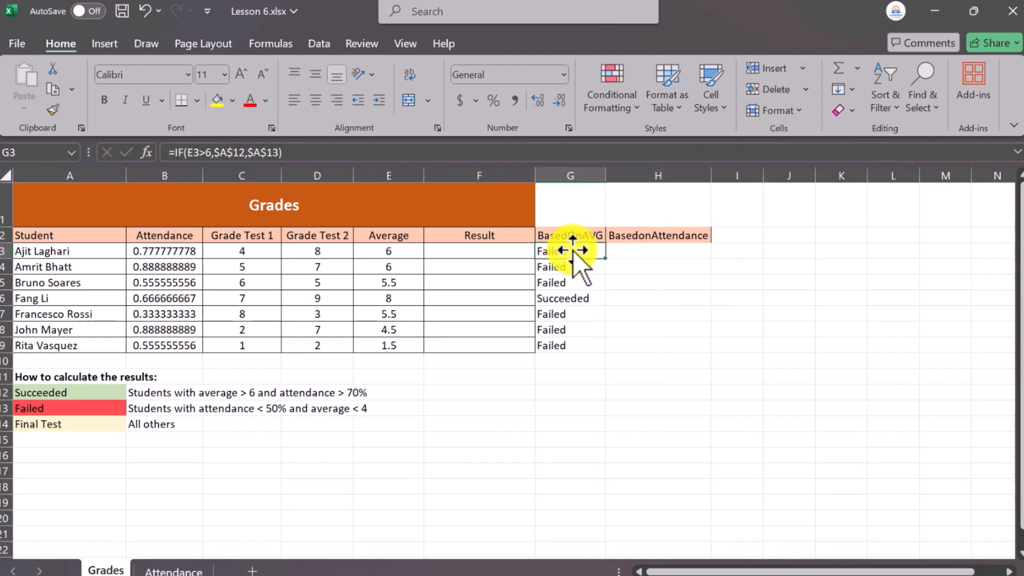
left_click(291, 153)
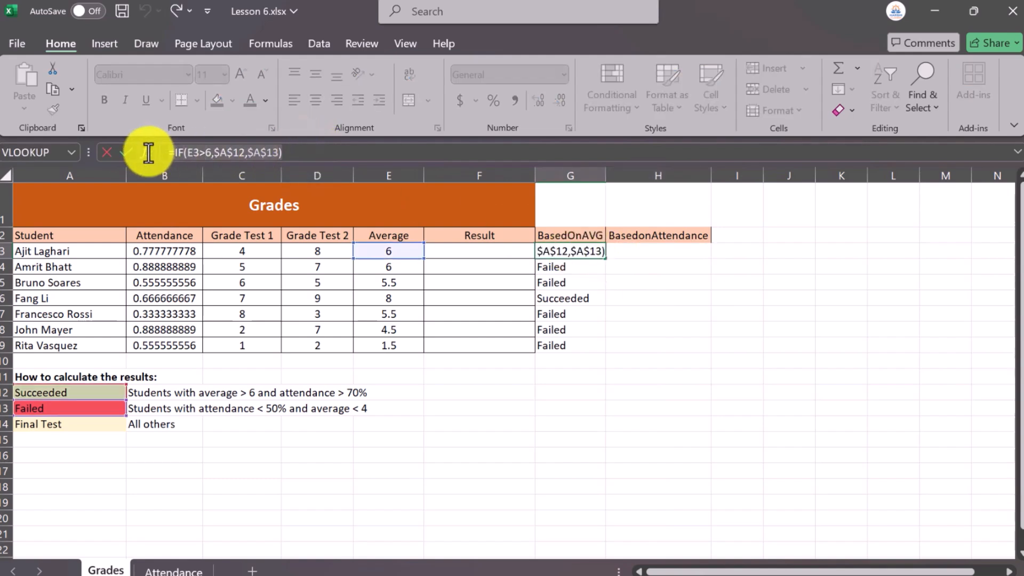
key("ctrl+c")
left_click(655, 253)
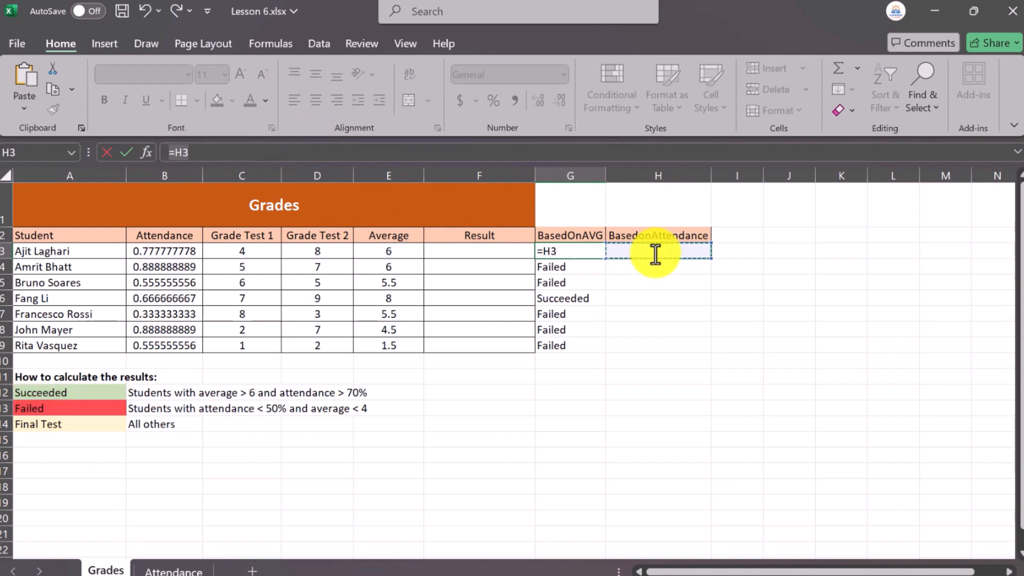
key("ctrl+z")
left_click(319, 151)
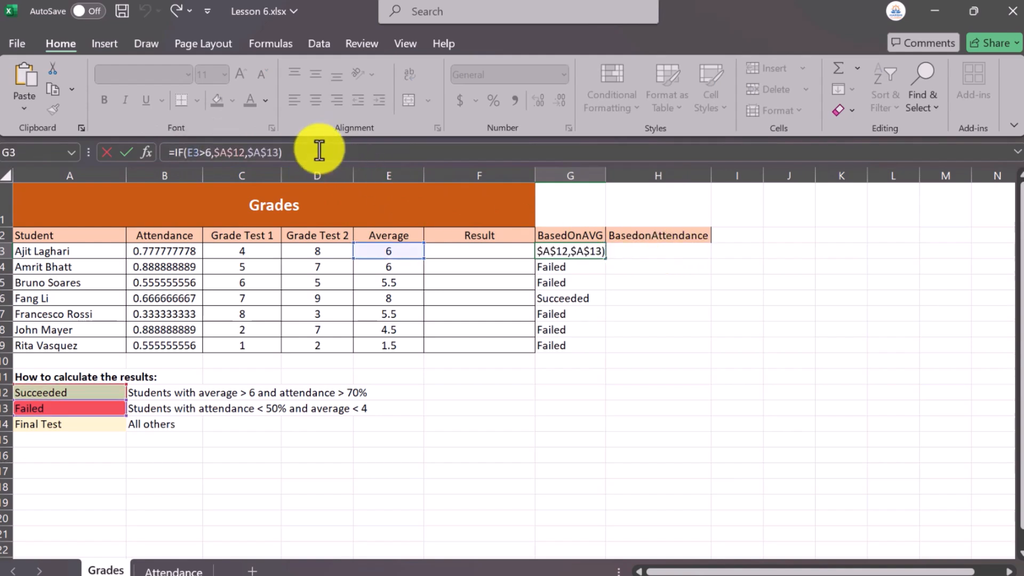
key("Return")
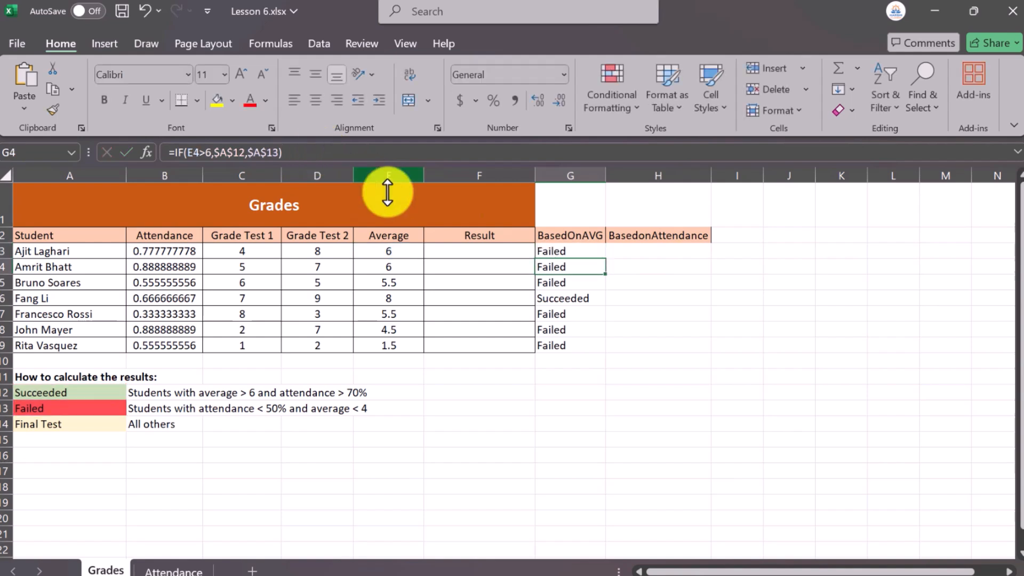
left_click(624, 248)
left_click(212, 154)
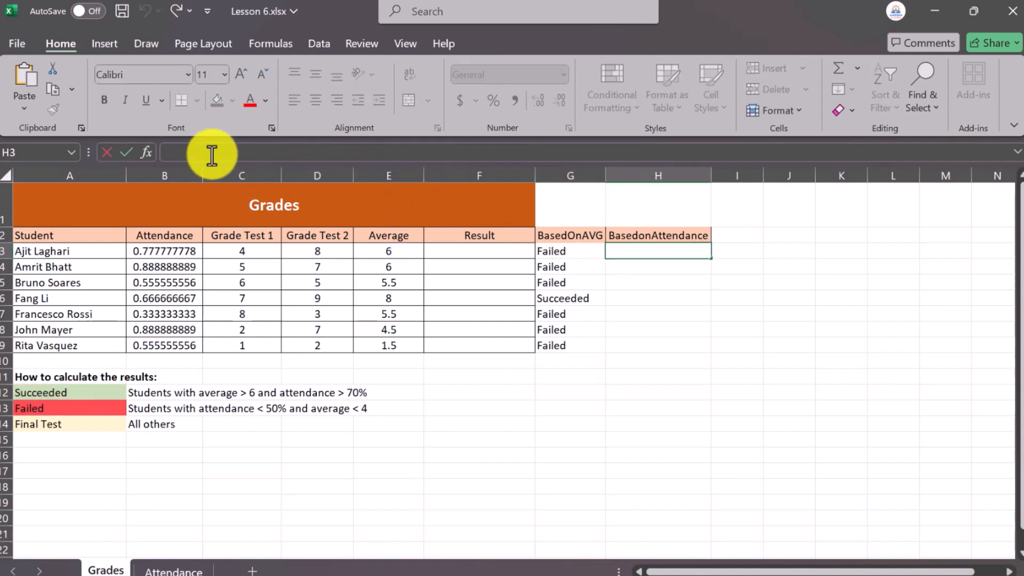
key("ctrl+v")
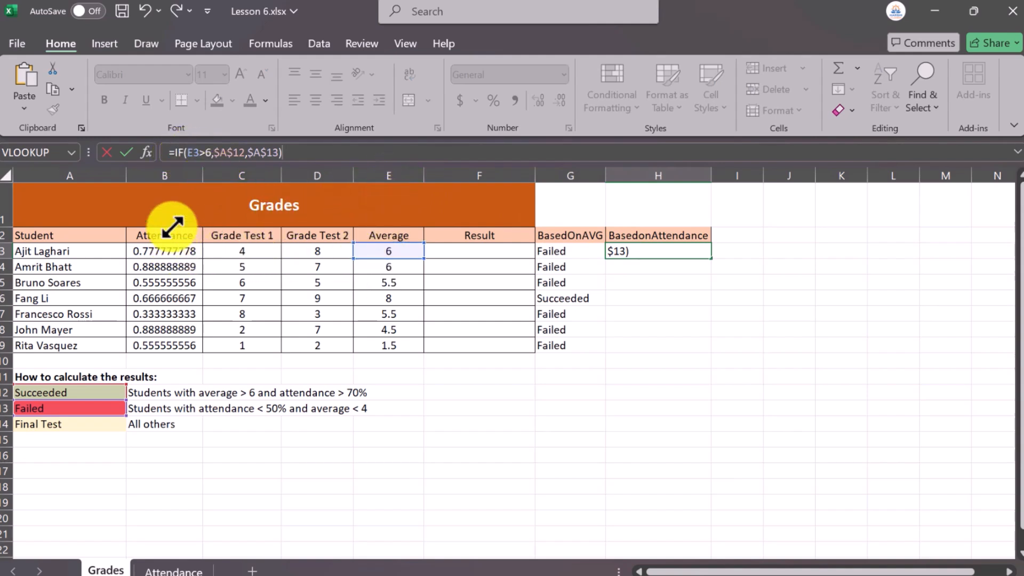
Change the formula in H3 to test attendance instead of average, so it reads =IF(B3>0.7,$A$12,$A$13)
left_click(194, 153)
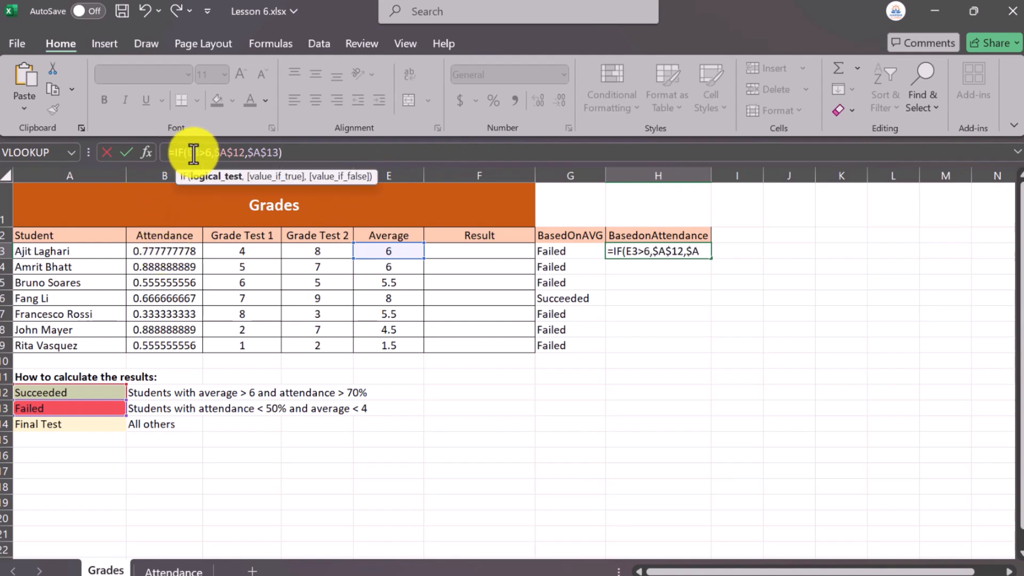
type("B")
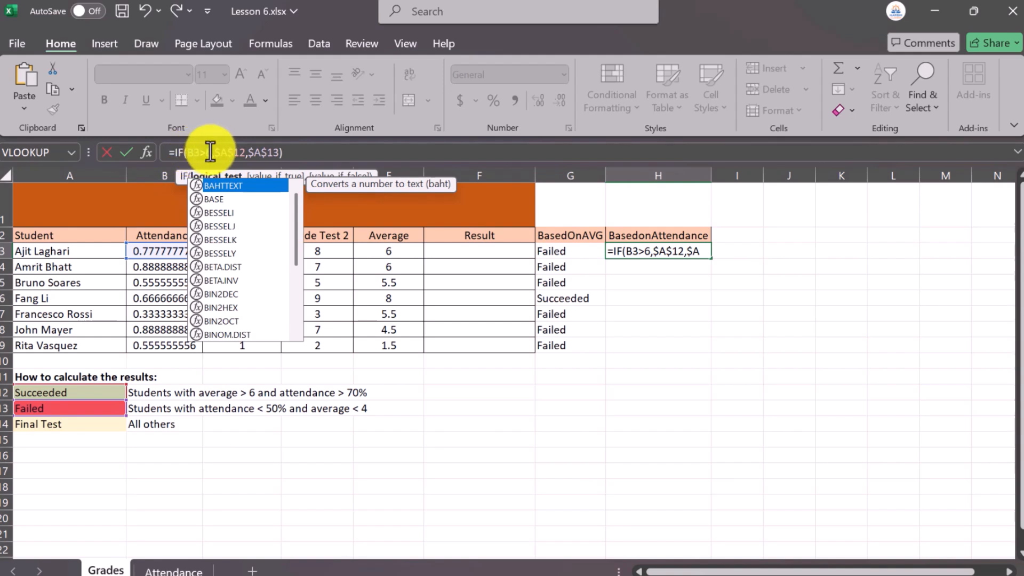
left_click(210, 152)
key("BackSpace")
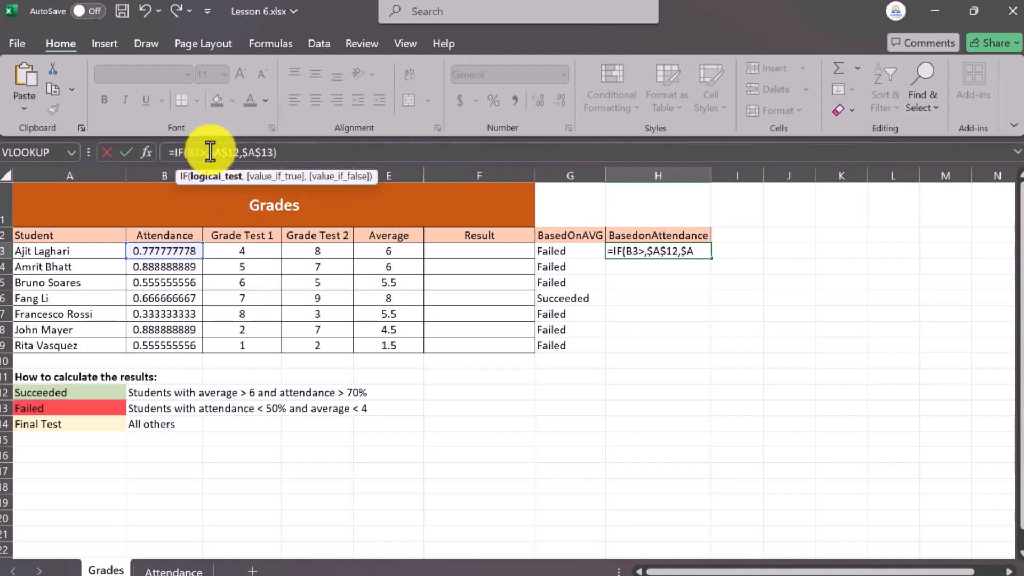
type(".7")
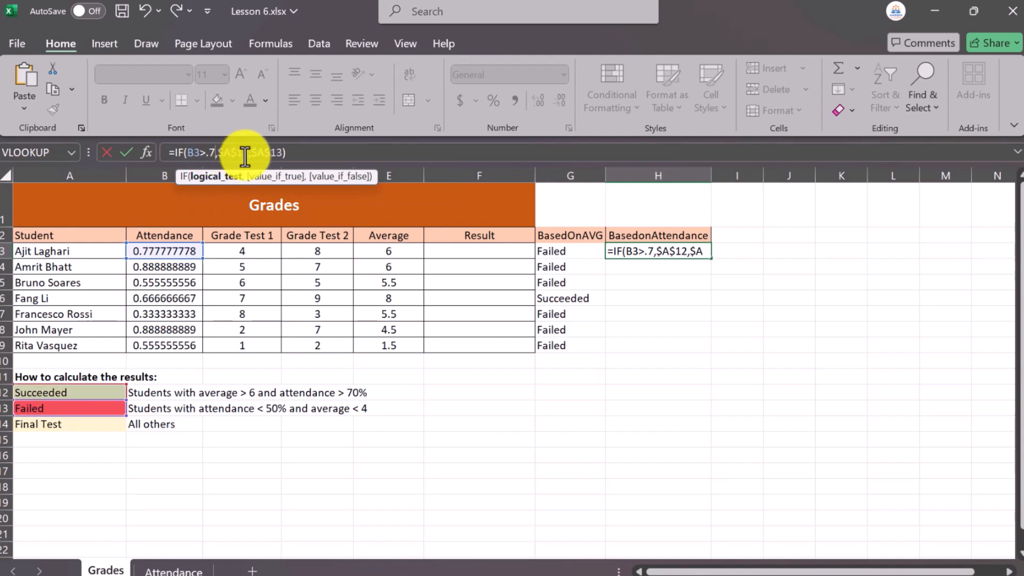
left_click(302, 153)
key("Return")
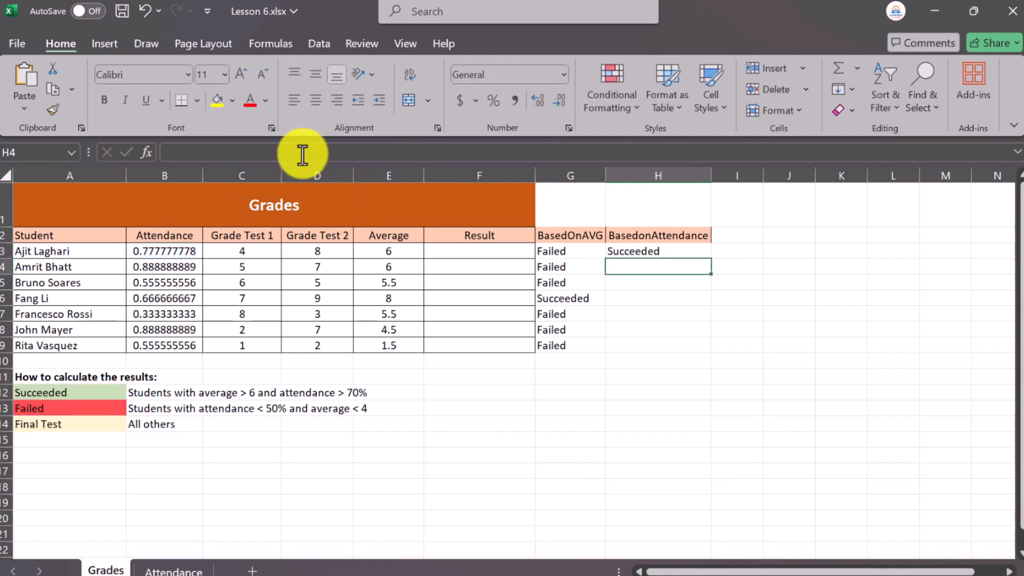
Fill the attendance-based IF formula from H3 down through H9
left_click(656, 252)
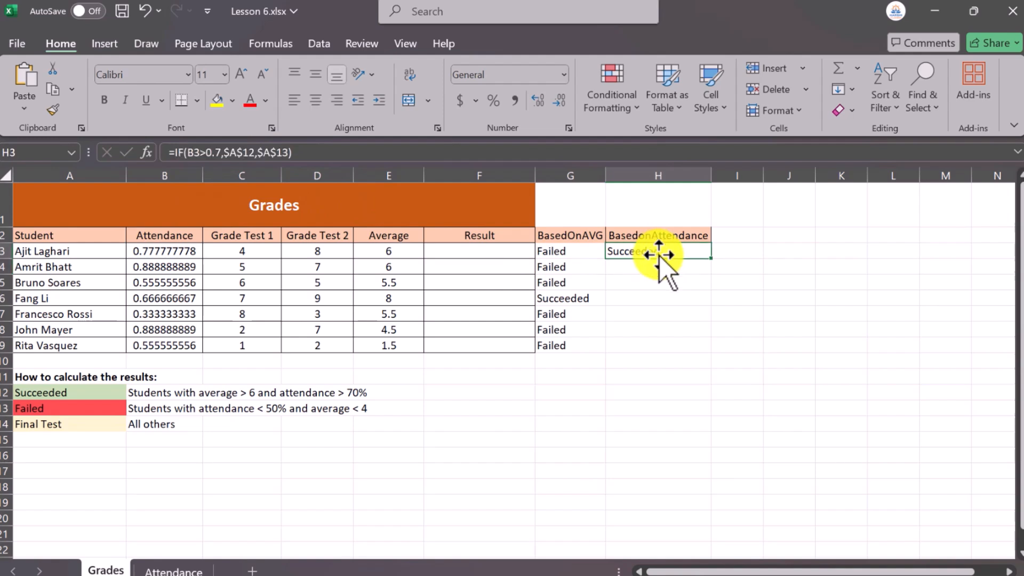
left_click_drag(712, 258, 707, 347)
left_click(737, 249)
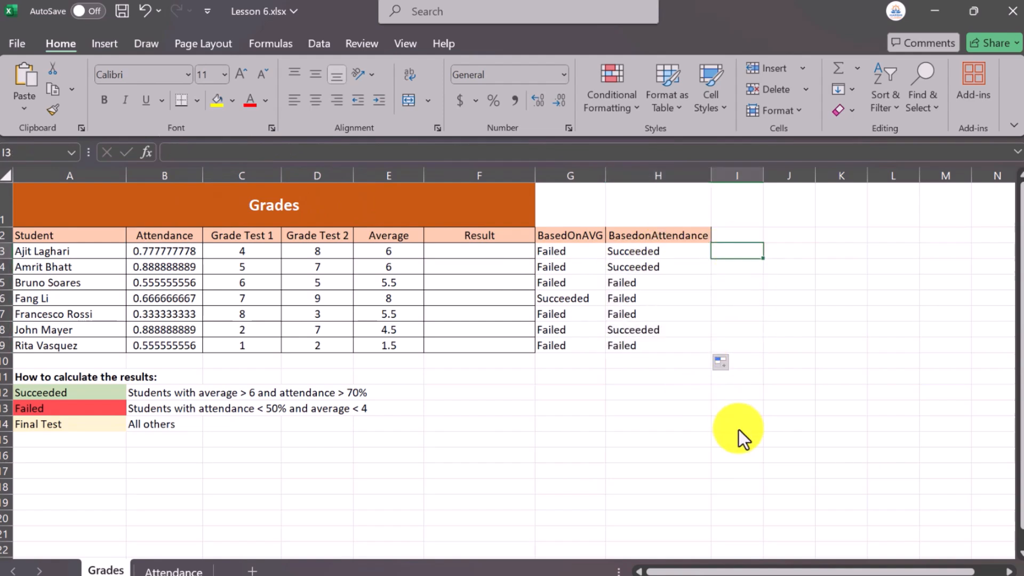
Add the column heading "AND Operator" in I2 and enter the formula =AND(B3>0.7,E3>6) in I3
left_click(743, 303)
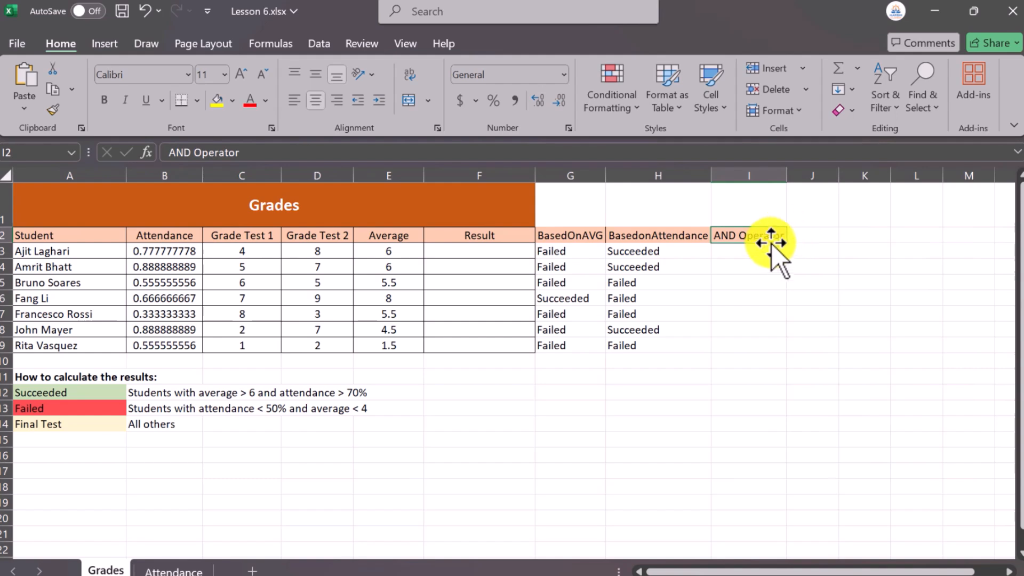
left_click(759, 254)
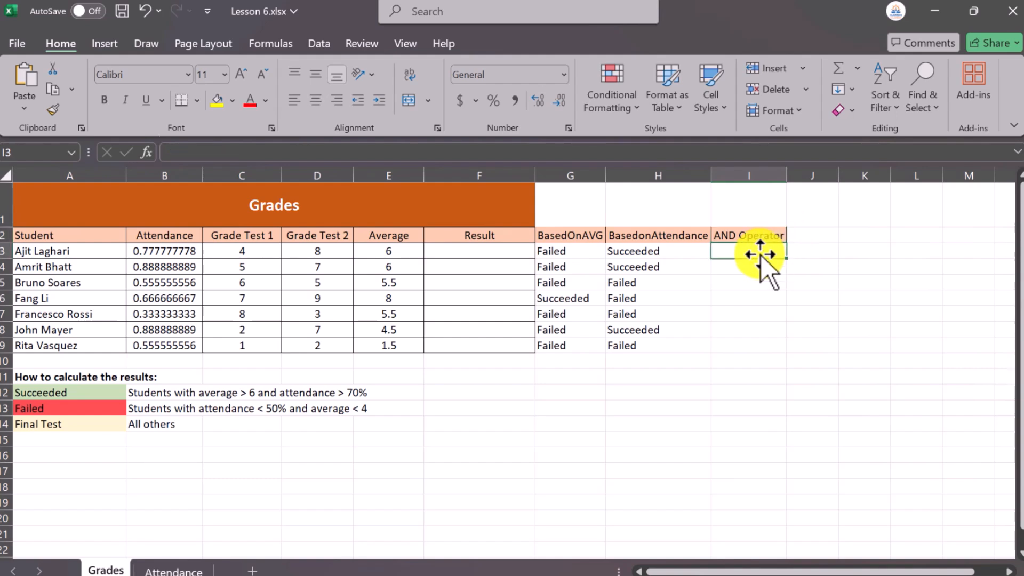
type("=")
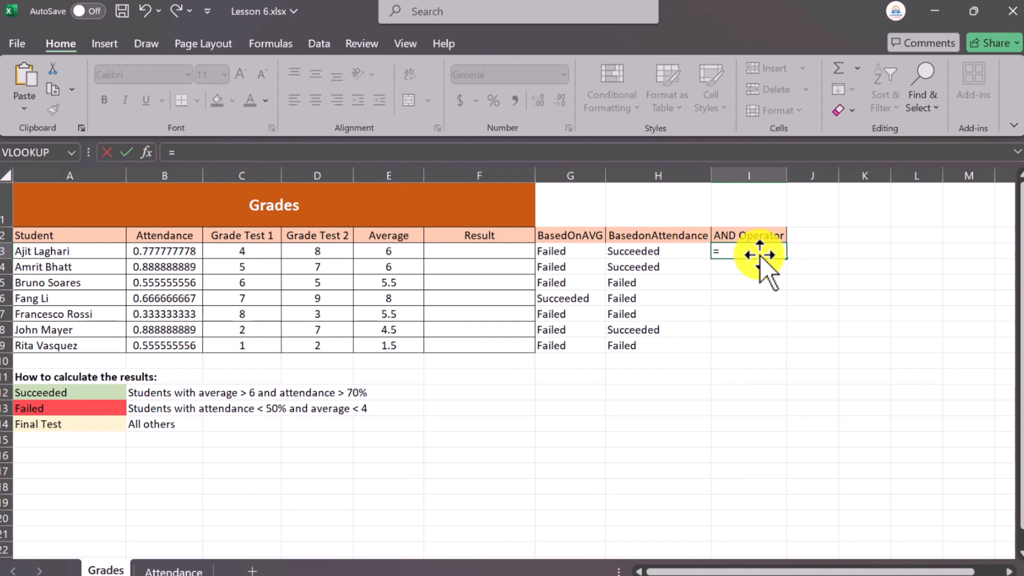
type("AND")
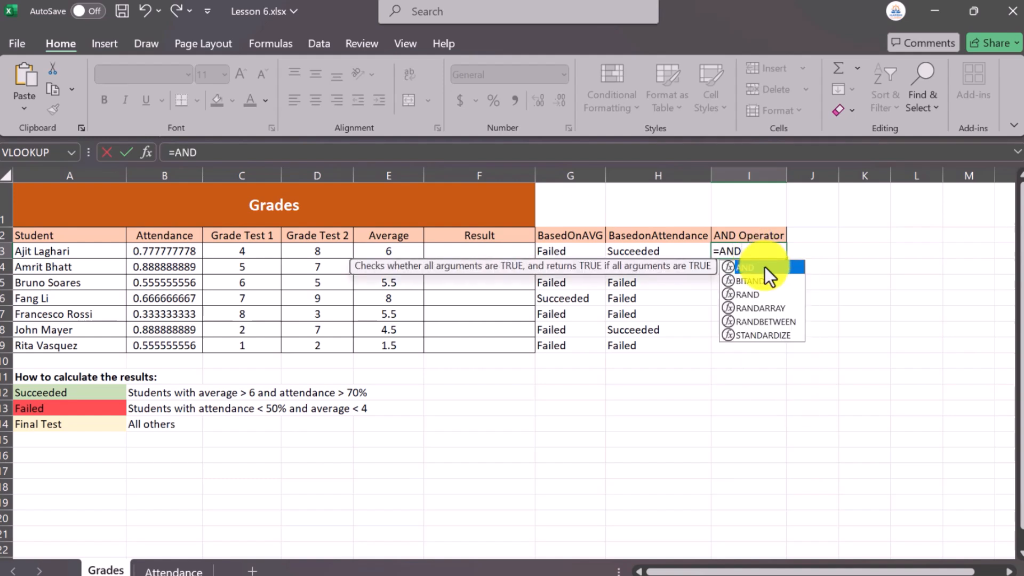
double_click(765, 267)
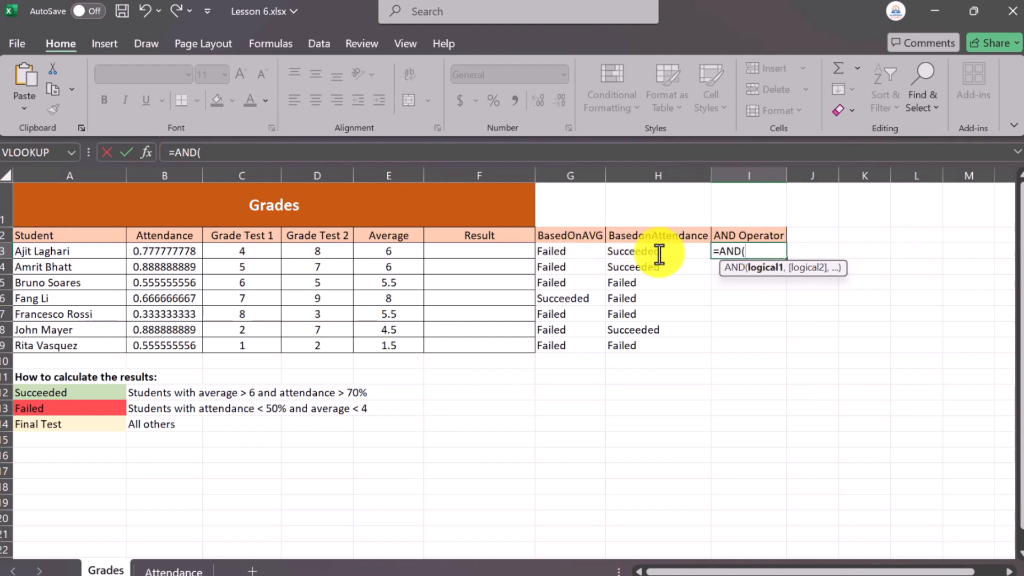
left_click(162, 252)
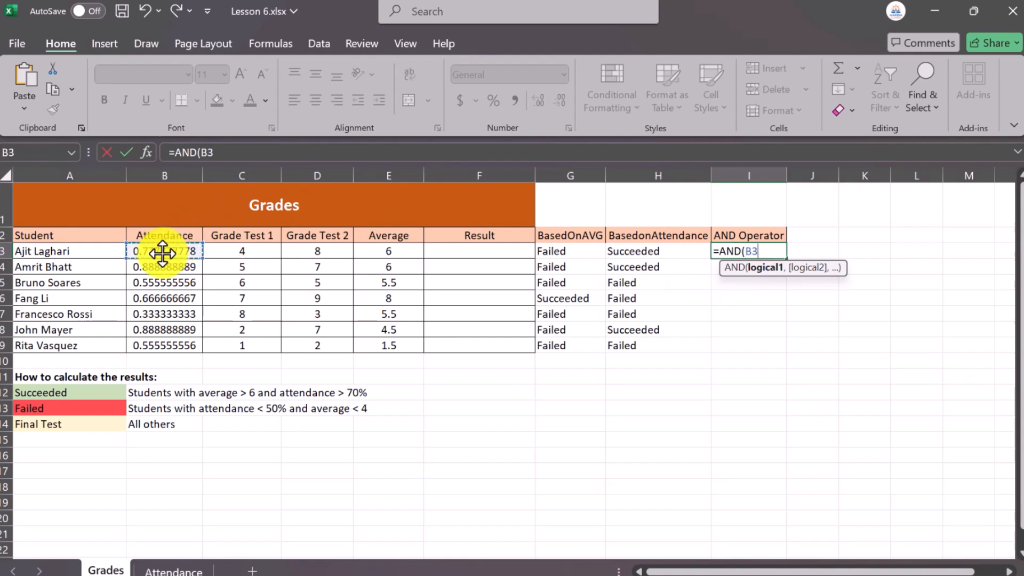
type(">0.7,")
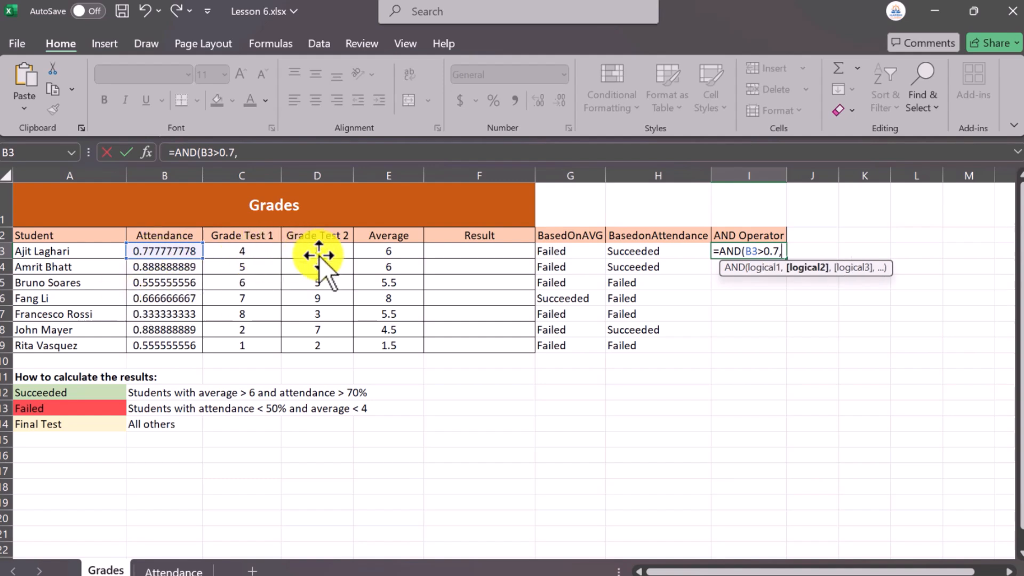
left_click(390, 251)
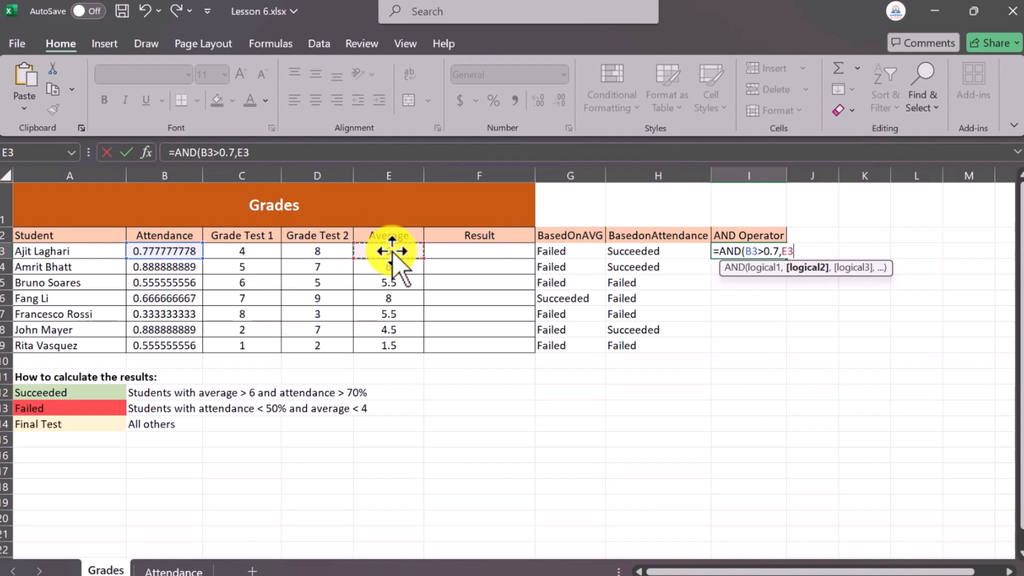
type(">6)")
key("Return")
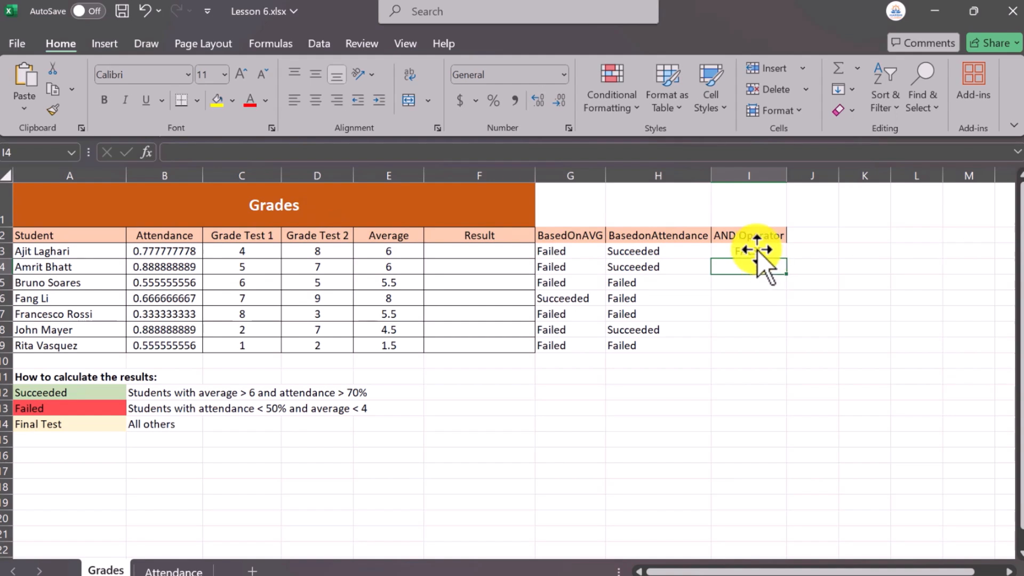
Fill the AND formula from I3 down through I9
key("Up")
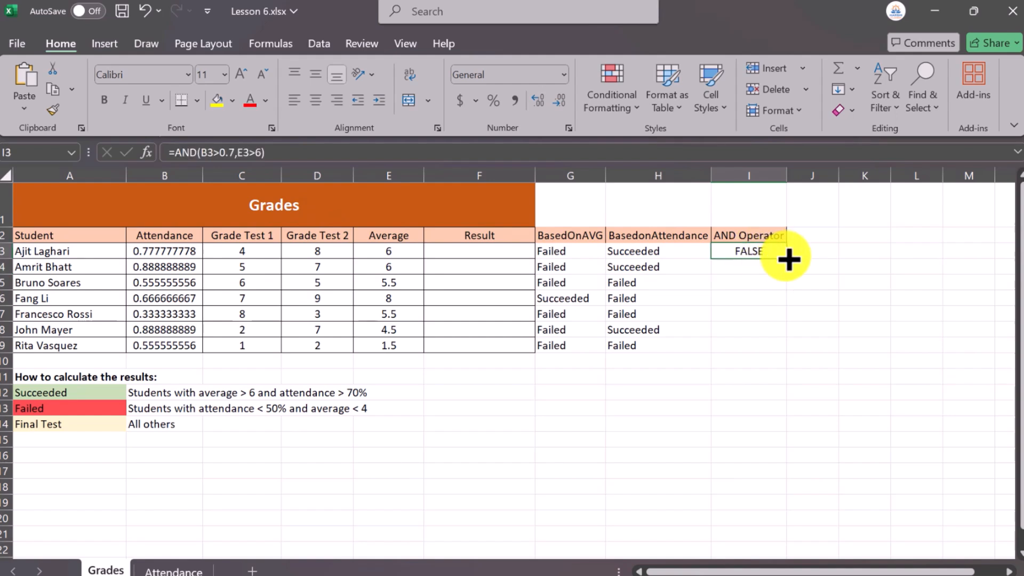
left_click_drag(788, 260, 788, 350)
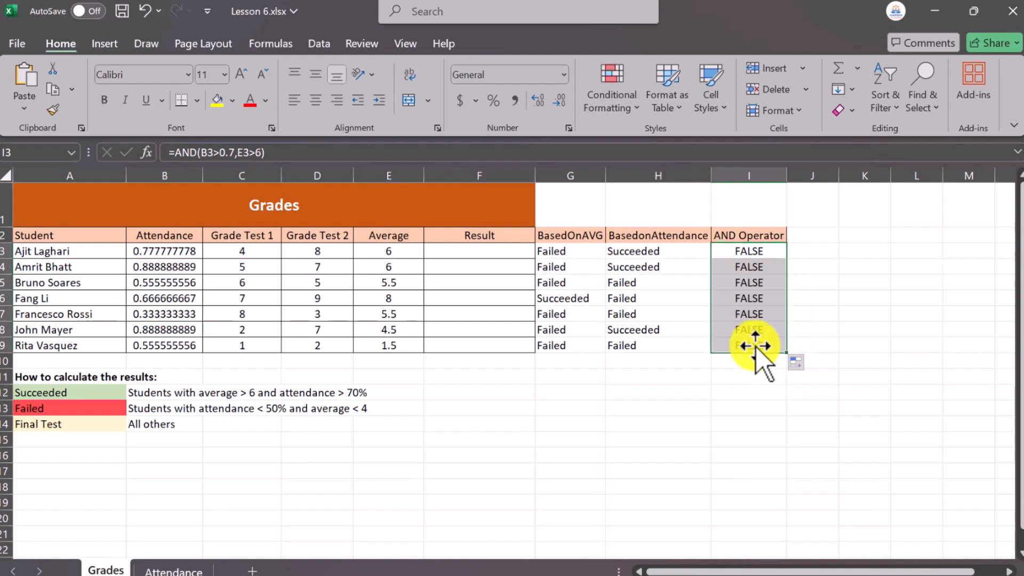
left_click(818, 252)
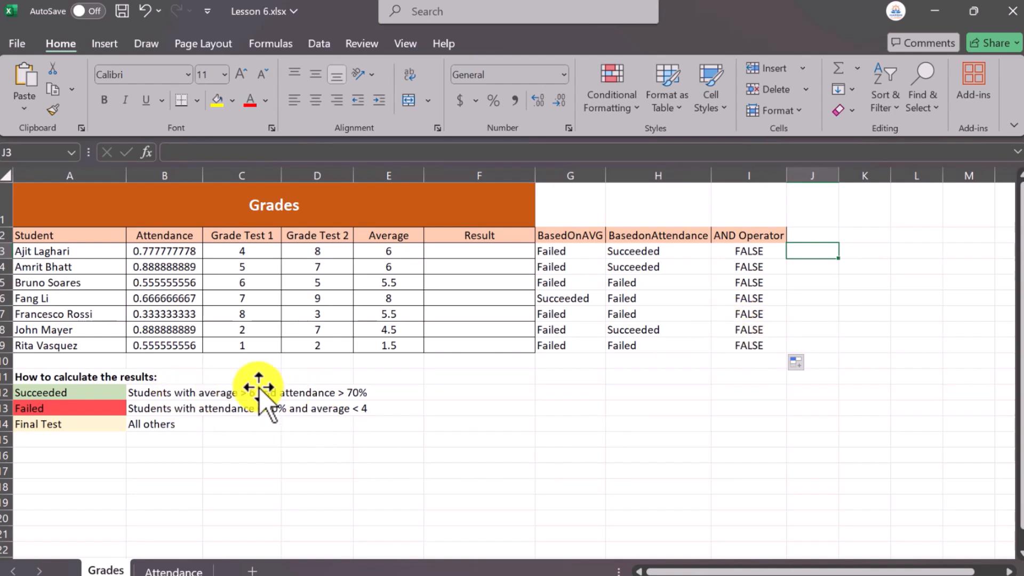
Set the Grade Test 1 scores to 6 in C3 and 7 in C8
left_click(254, 251)
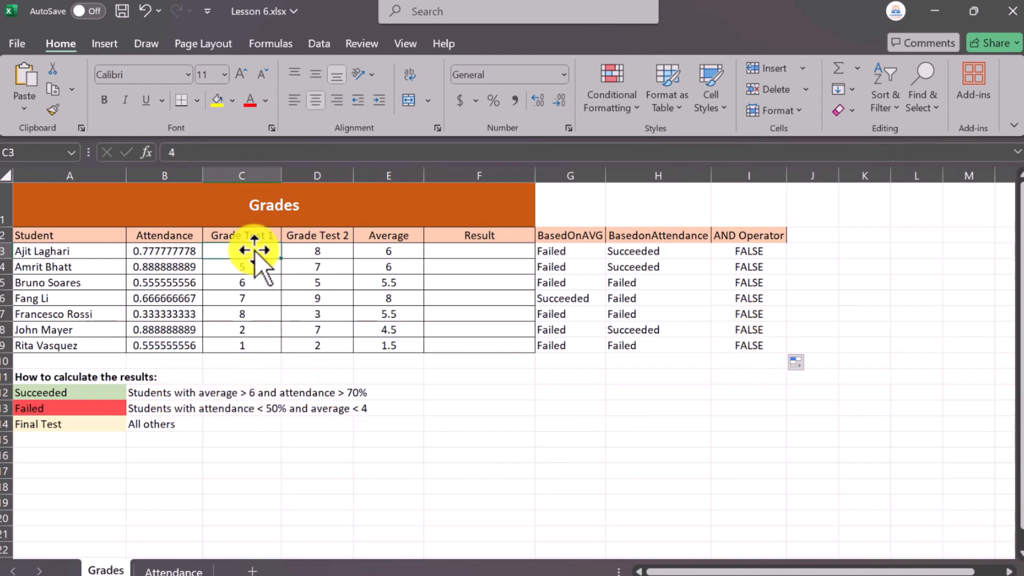
key("BackSpace")
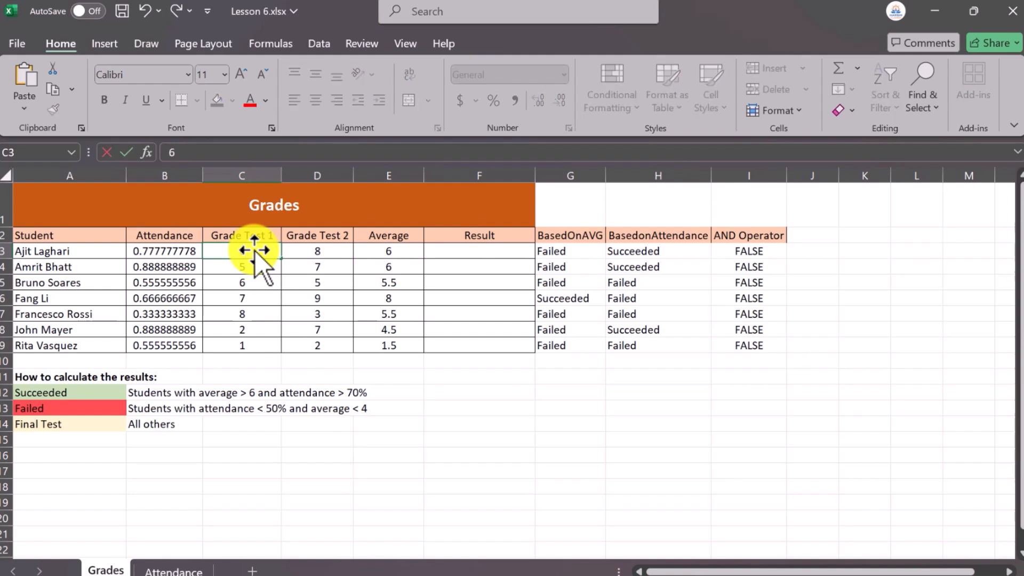
left_click(383, 378)
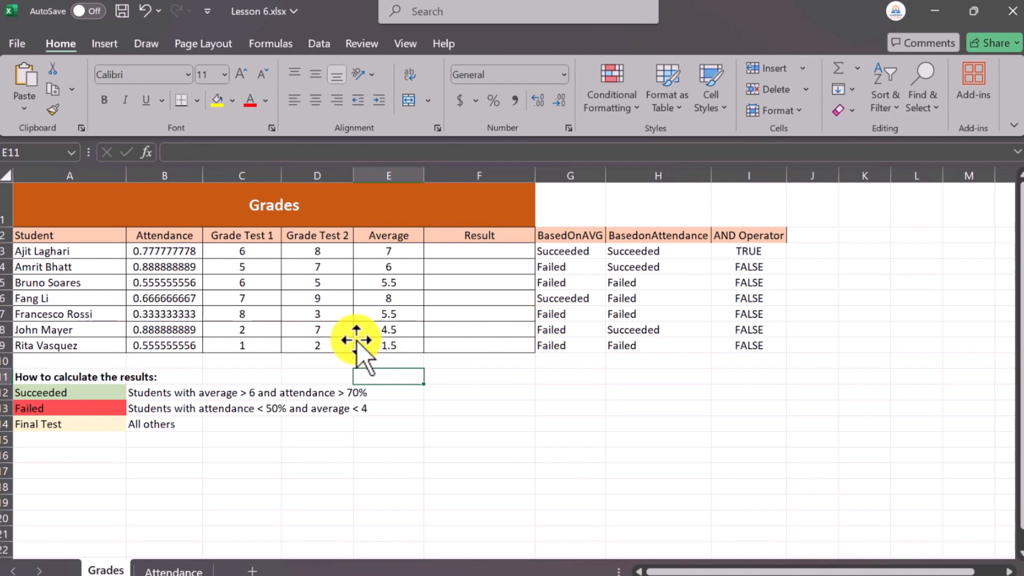
left_click(252, 332)
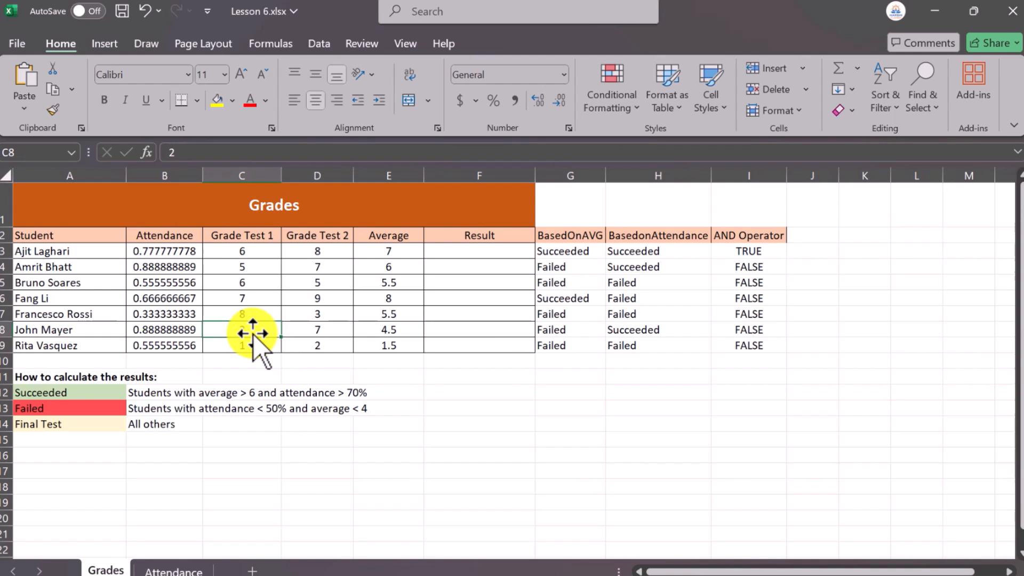
type("7")
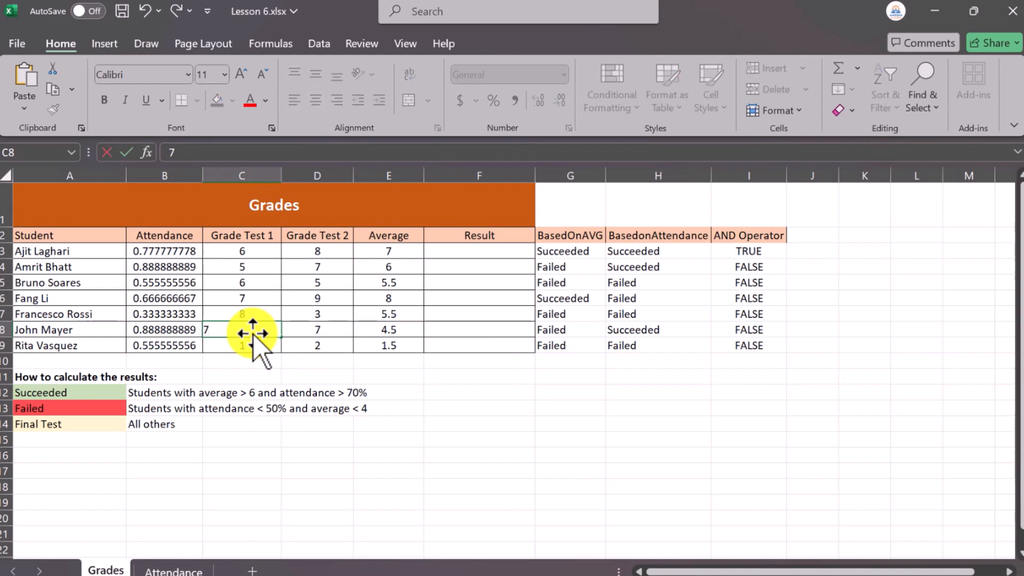
left_click(279, 362)
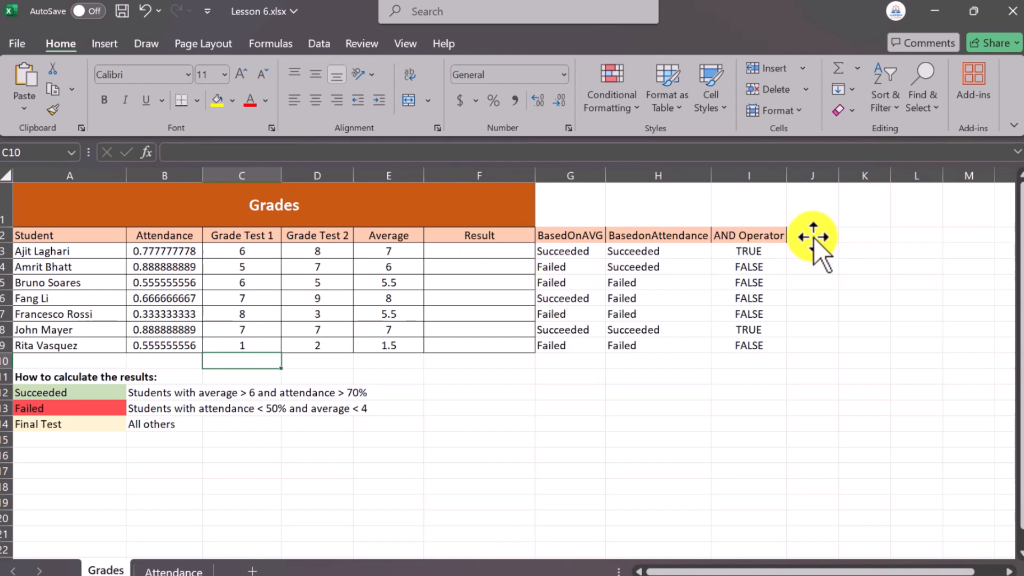
Copy the formula text =IF(E3>6,$A$12,$A$13) from G3 into J3, keeping G3's own formula intact
left_click(807, 251)
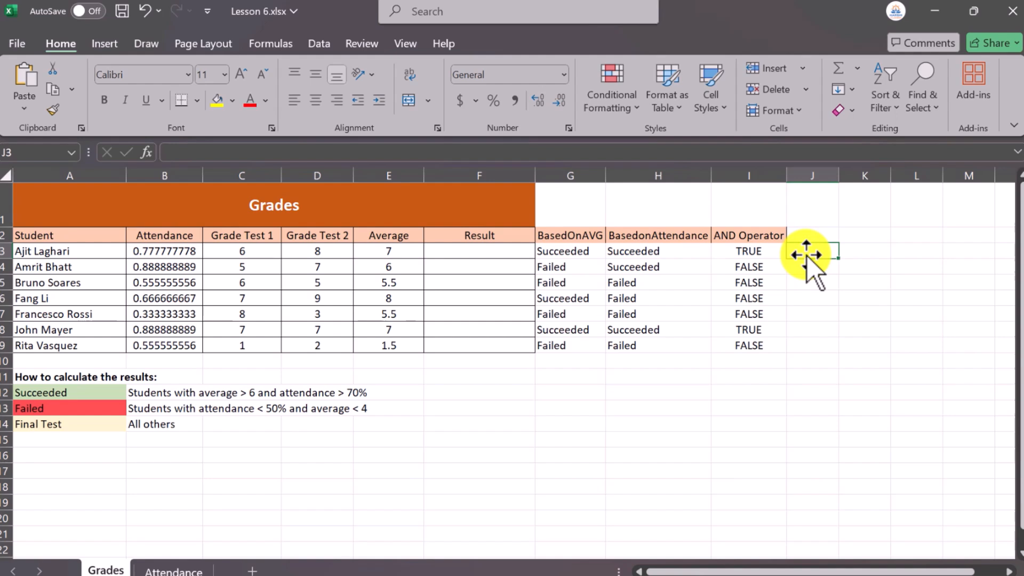
left_click(567, 253)
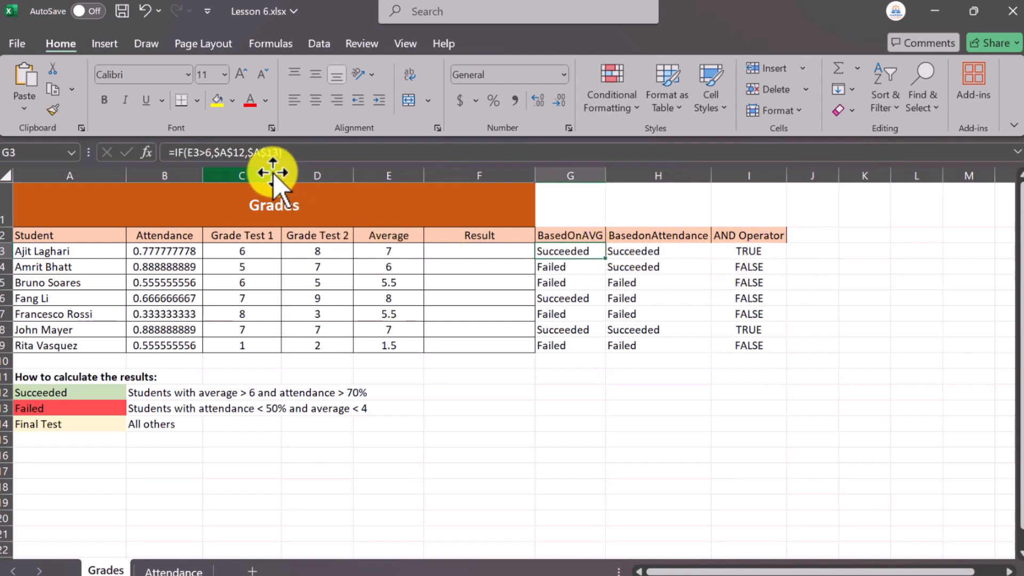
left_click(293, 154)
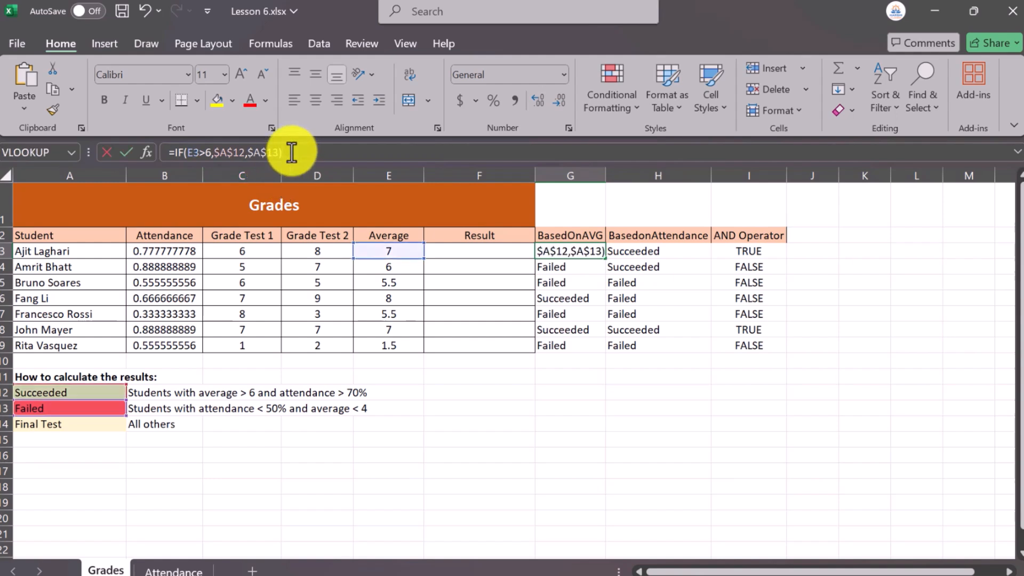
left_click(160, 153)
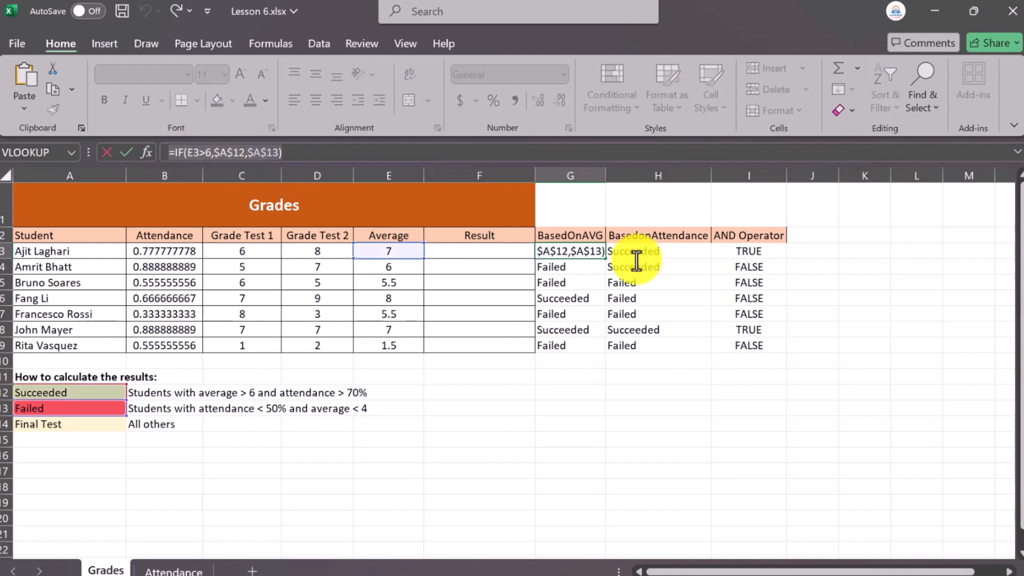
left_click(798, 251)
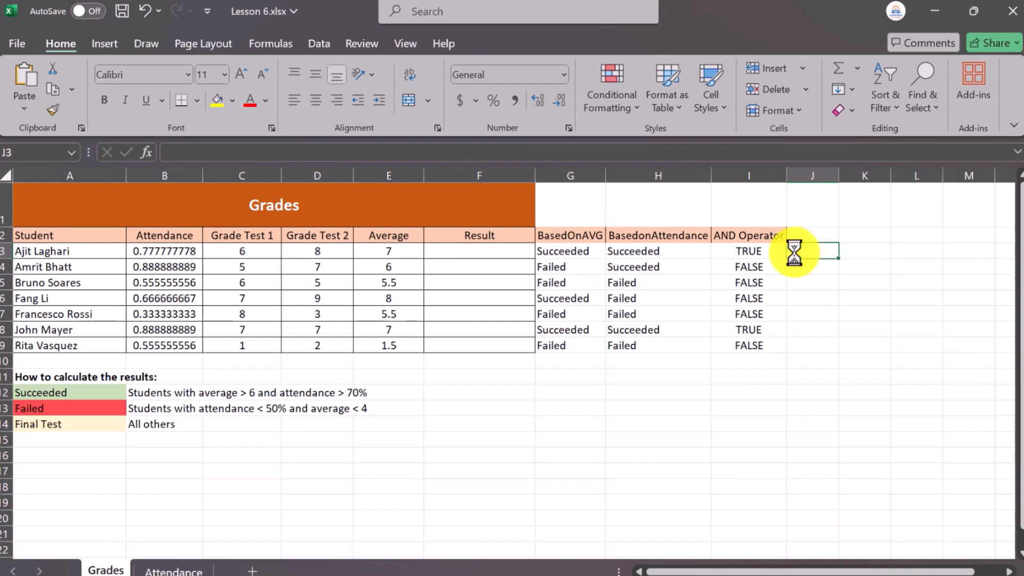
type("Succeeded")
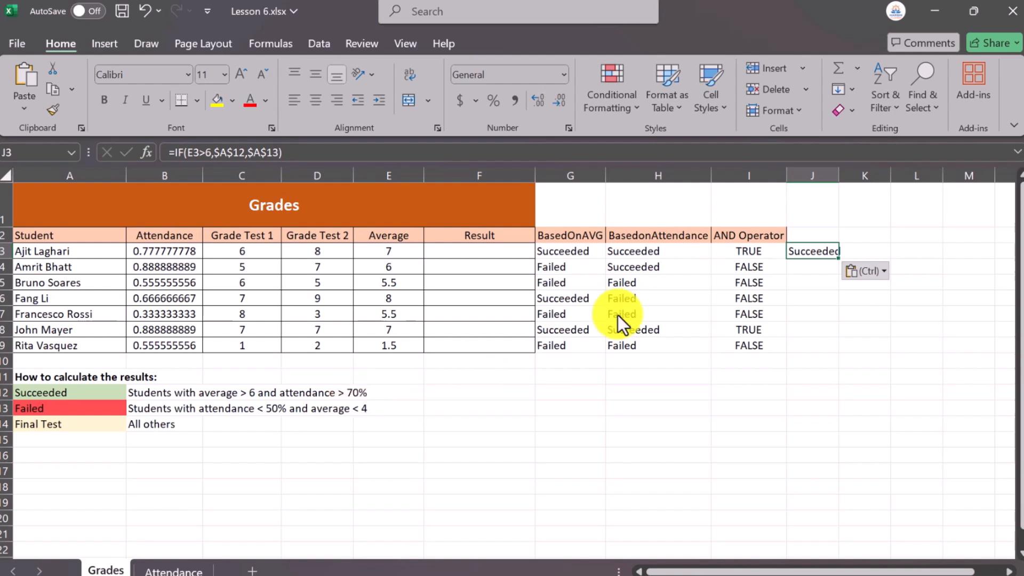
left_click(292, 151)
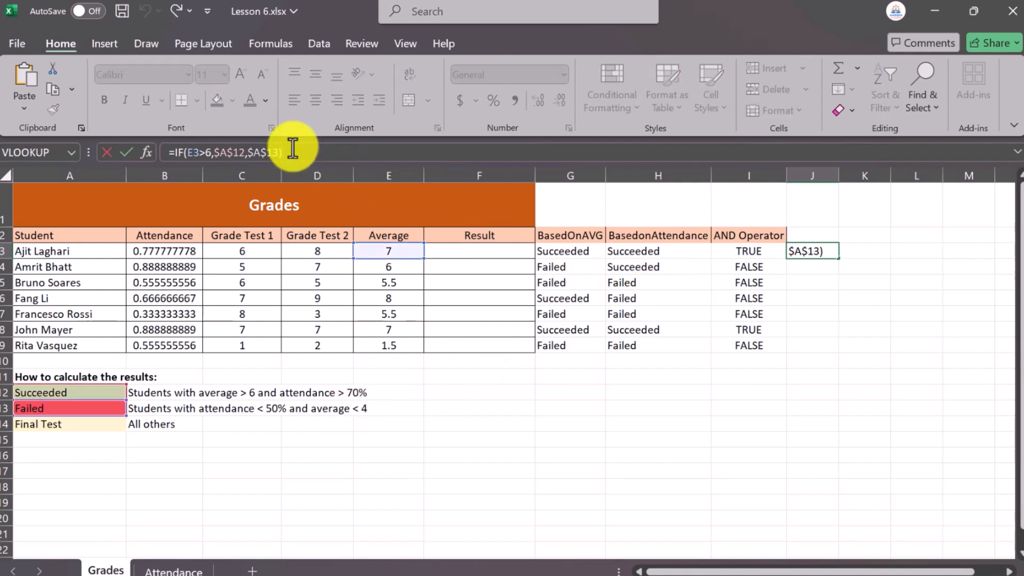
key("Return")
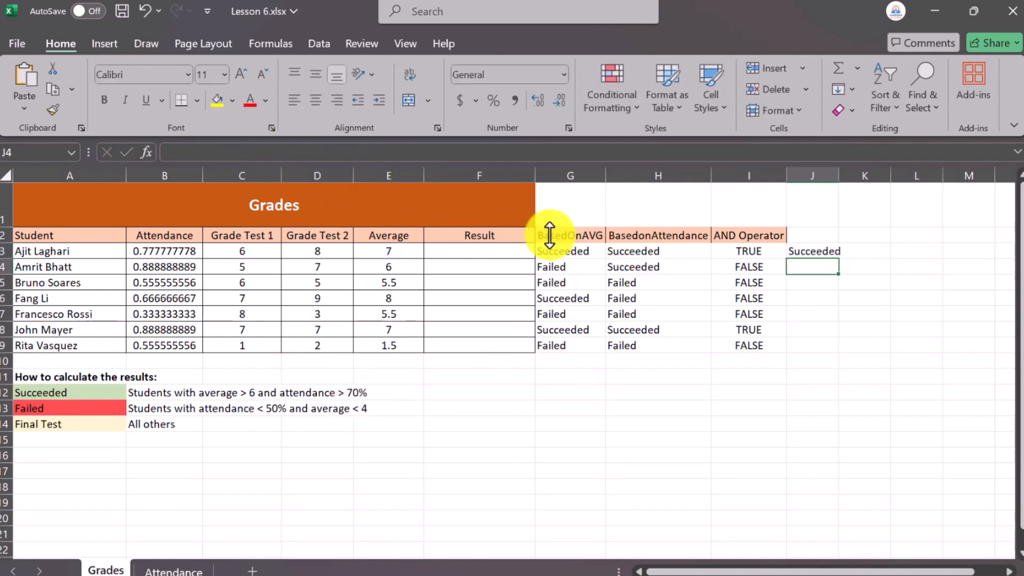
Copy the formula text =AND(B3>0.7,E3>6) from I3, keeping I3's own formula intact
left_click(750, 252)
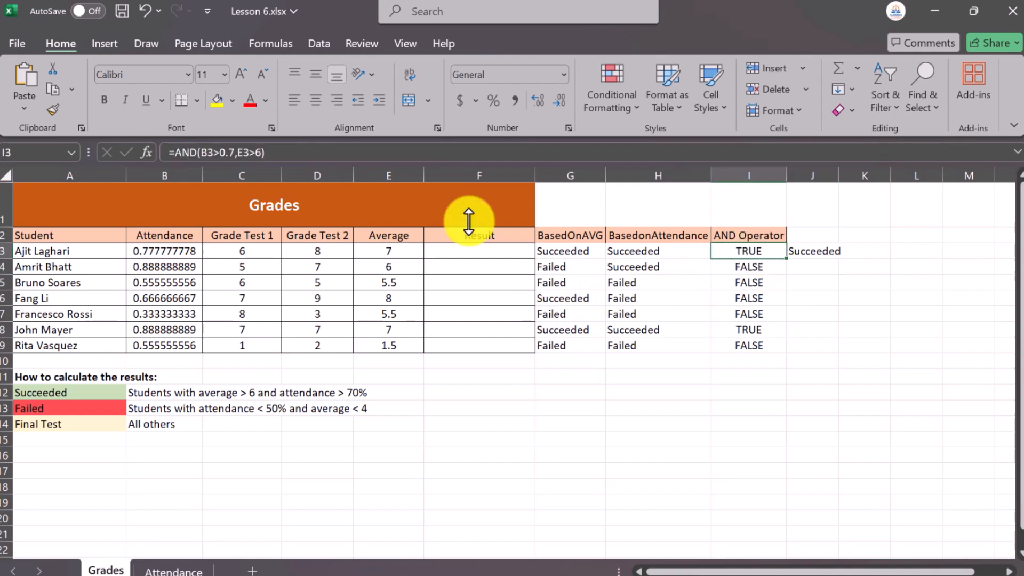
left_click(201, 153)
left_click_drag(201, 153, 148, 150)
key("ctrl+c")
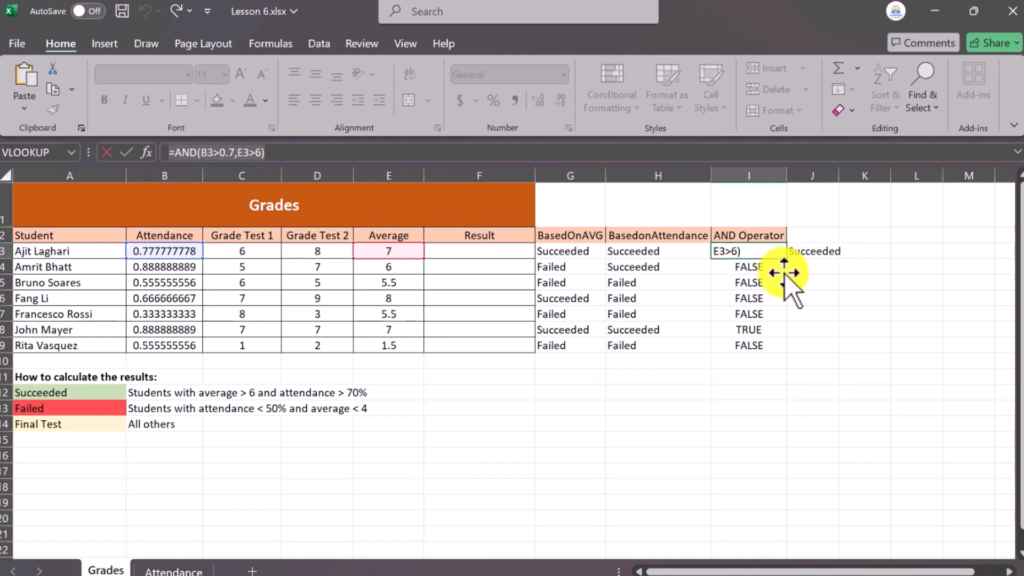
left_click(290, 153)
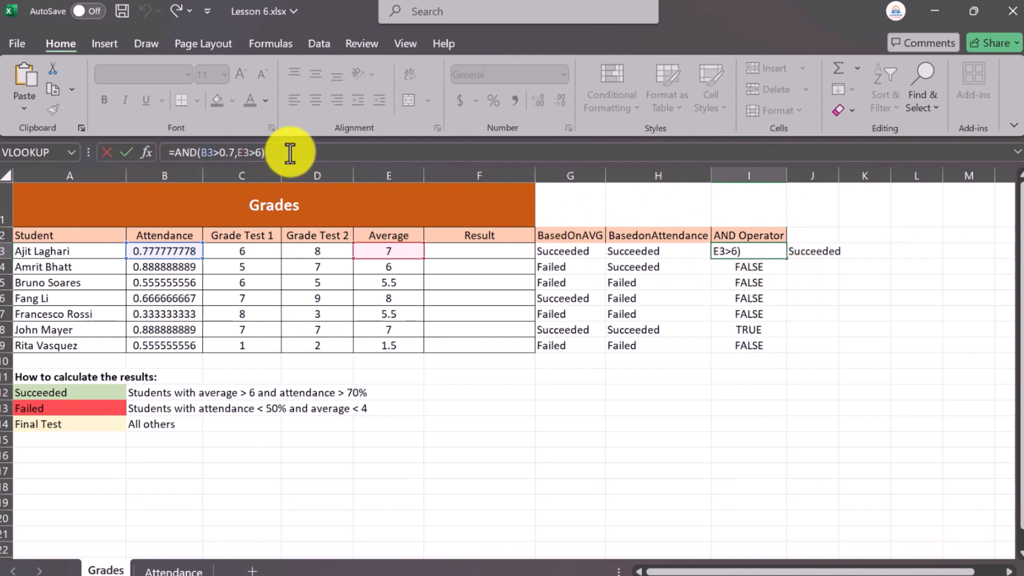
key("Return")
Replace the E3>6 condition in J3 to make =IF(AND(B3>0.7,E3>6),$A$12,$A$13), and autofit column J
left_click(811, 254)
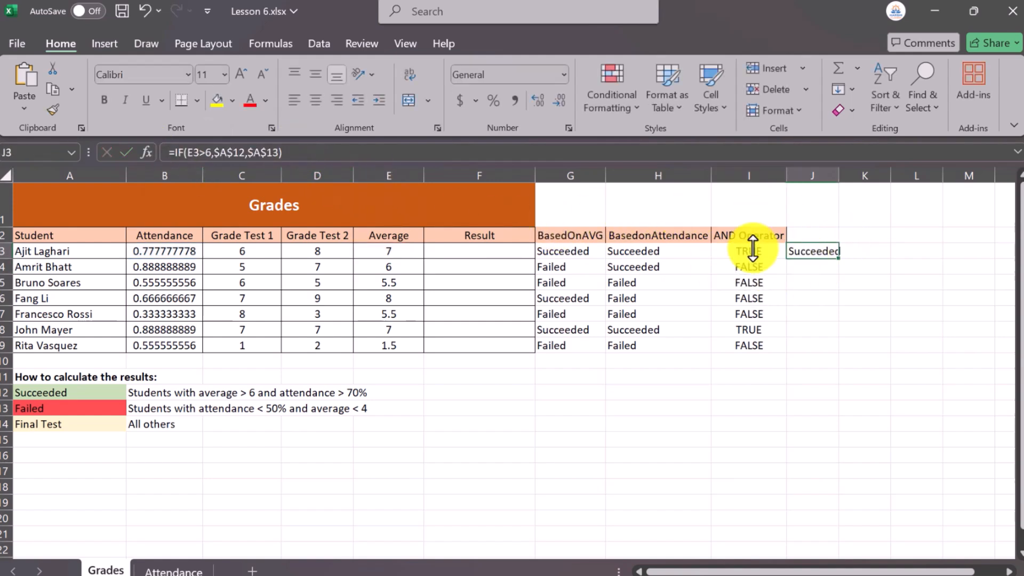
left_click(208, 153)
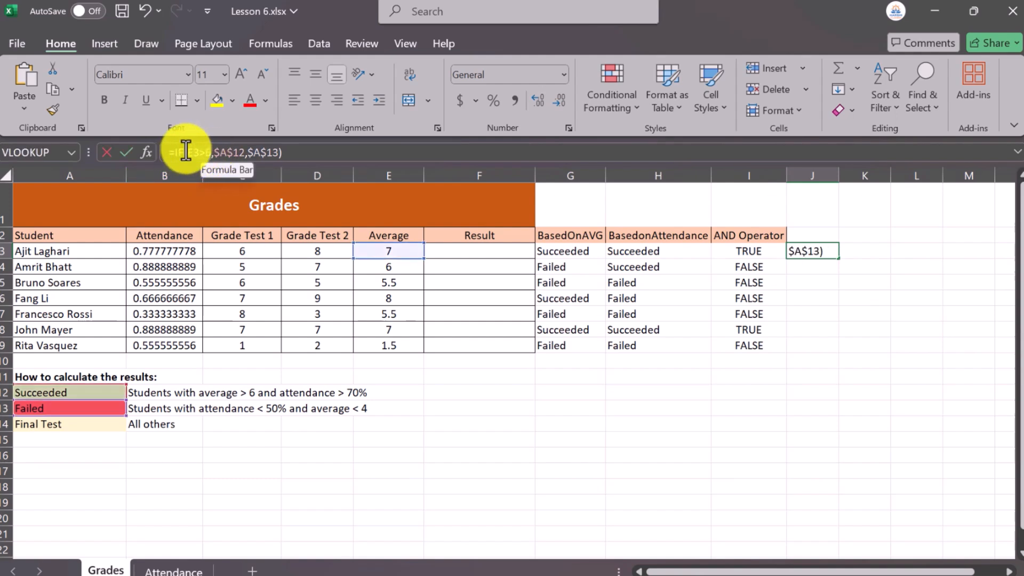
left_click(188, 153)
left_click_drag(187, 154, 212, 154)
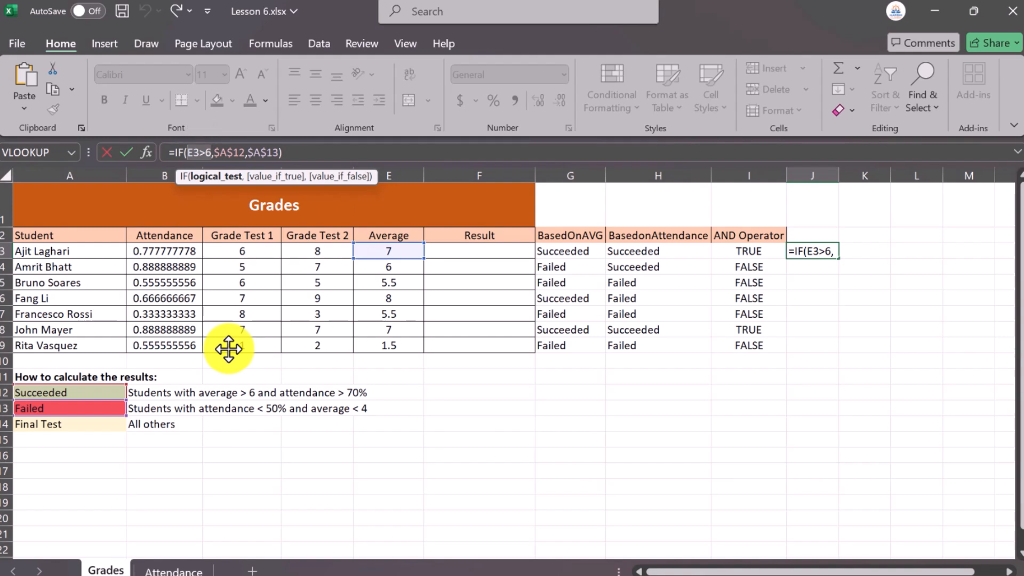
key("ctrl+v")
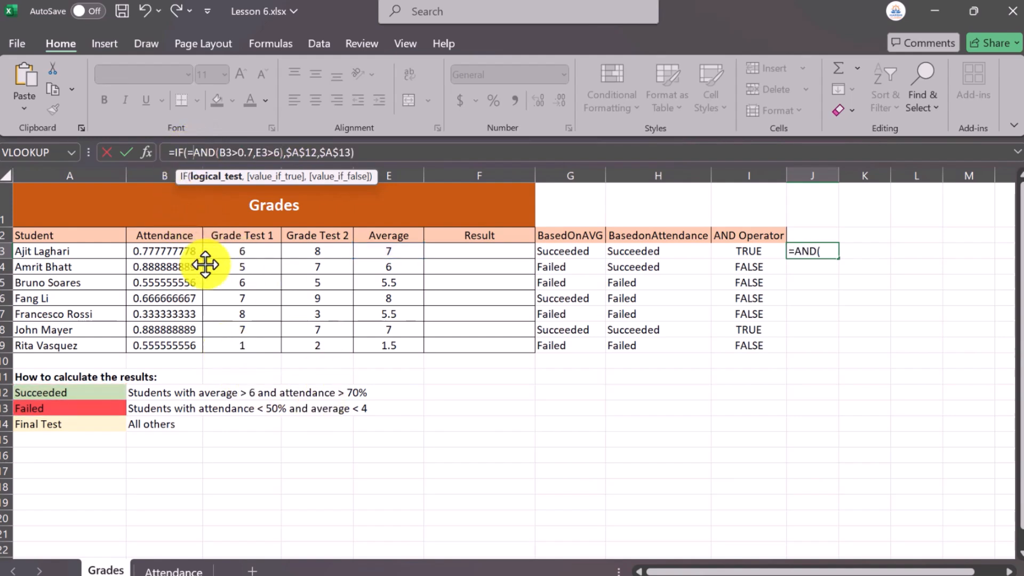
key("BackSpace")
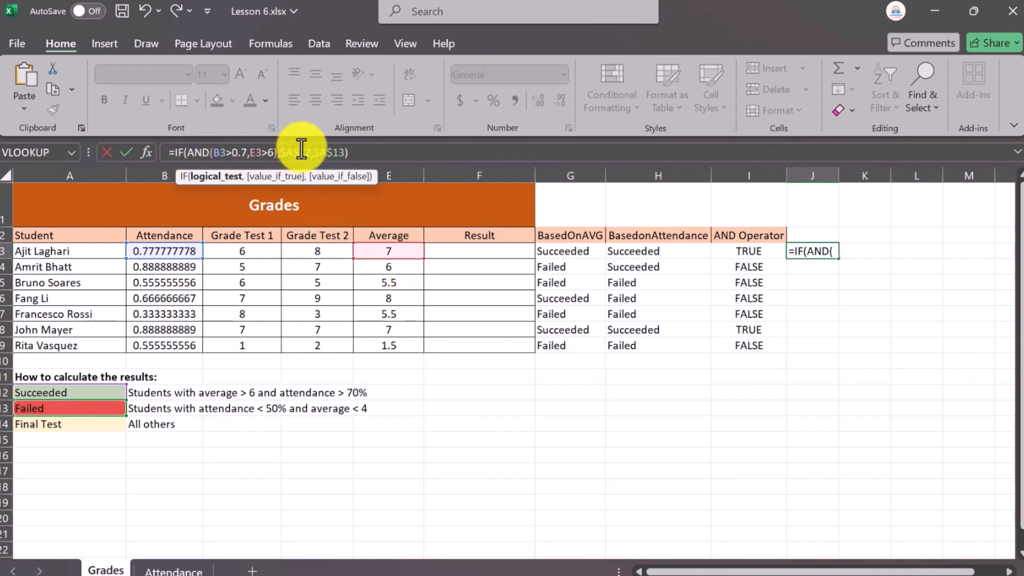
left_click(374, 151)
key("Return")
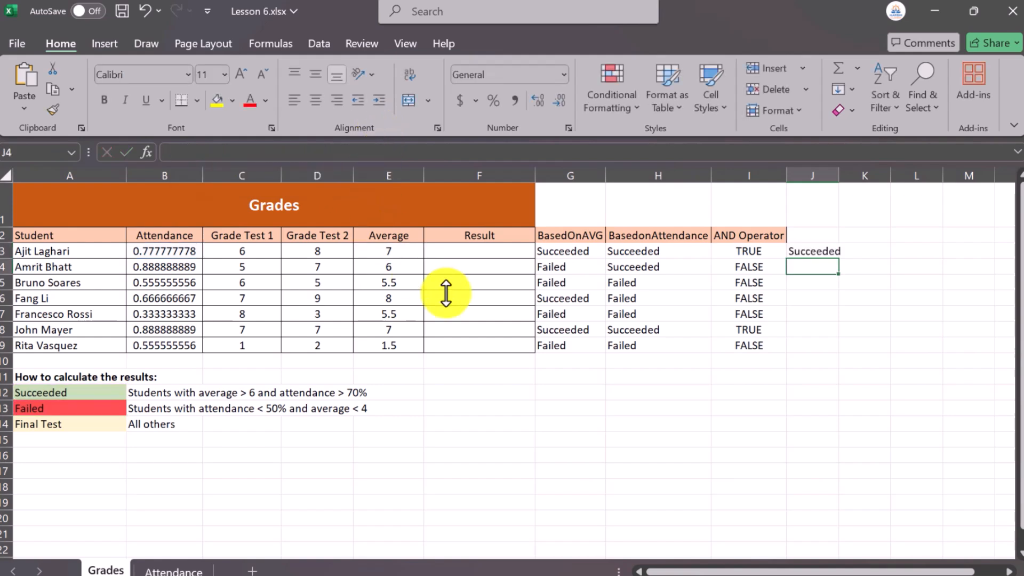
left_click(805, 252)
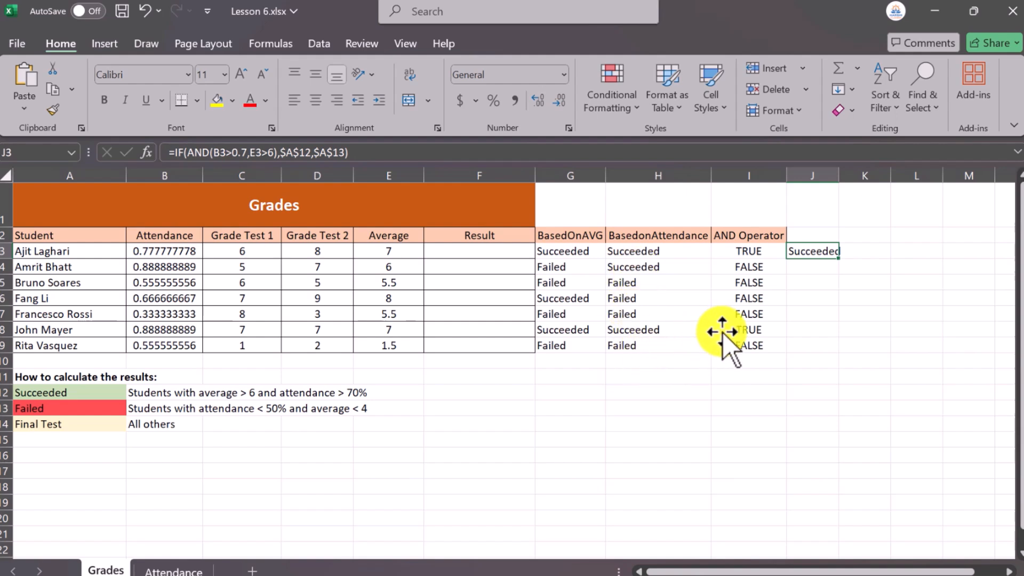
double_click(840, 174)
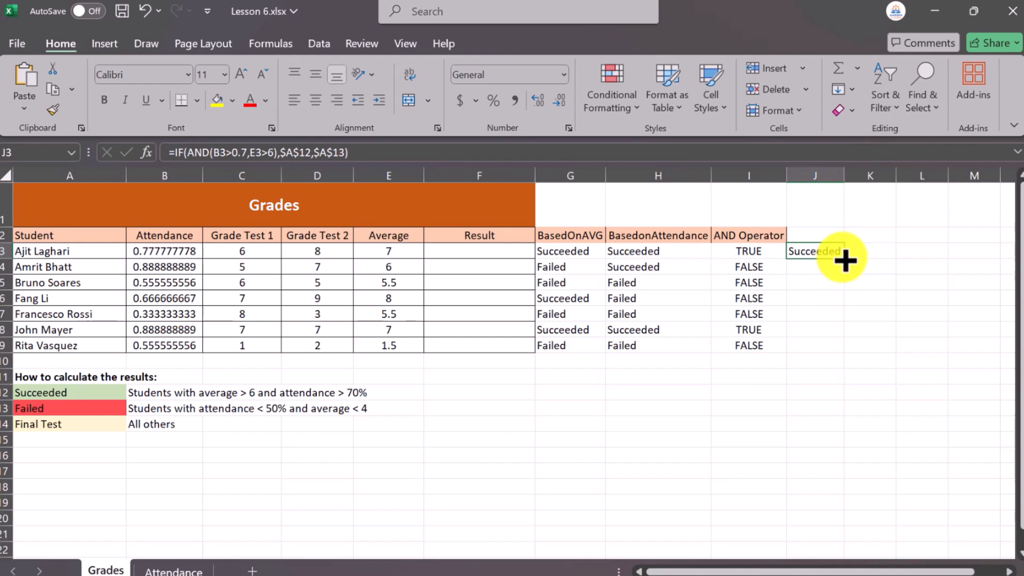
Try filling the combined IF and AND formula from J3 down through J9, and undo the fill
left_click_drag(847, 259, 847, 354)
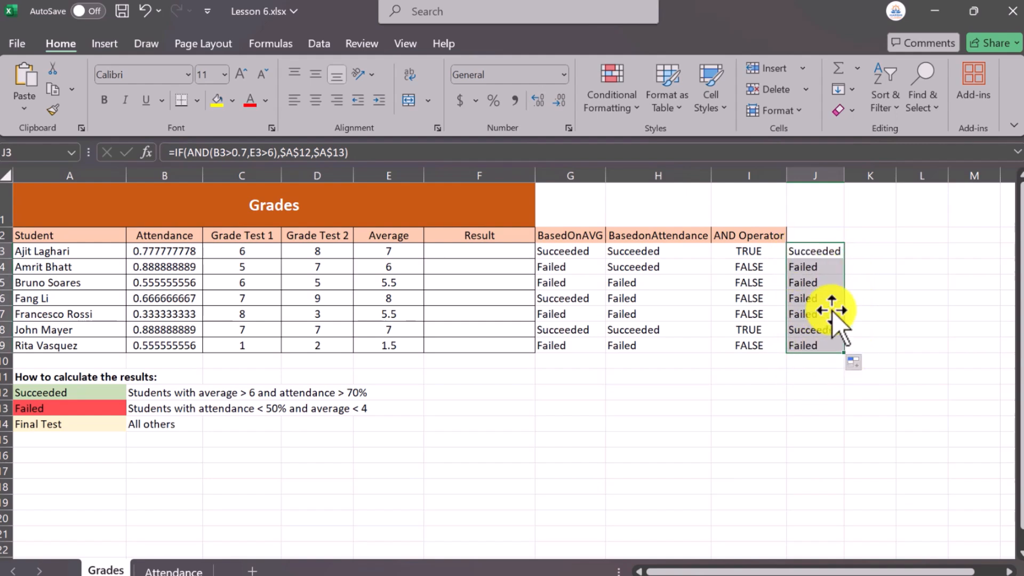
left_click(867, 300)
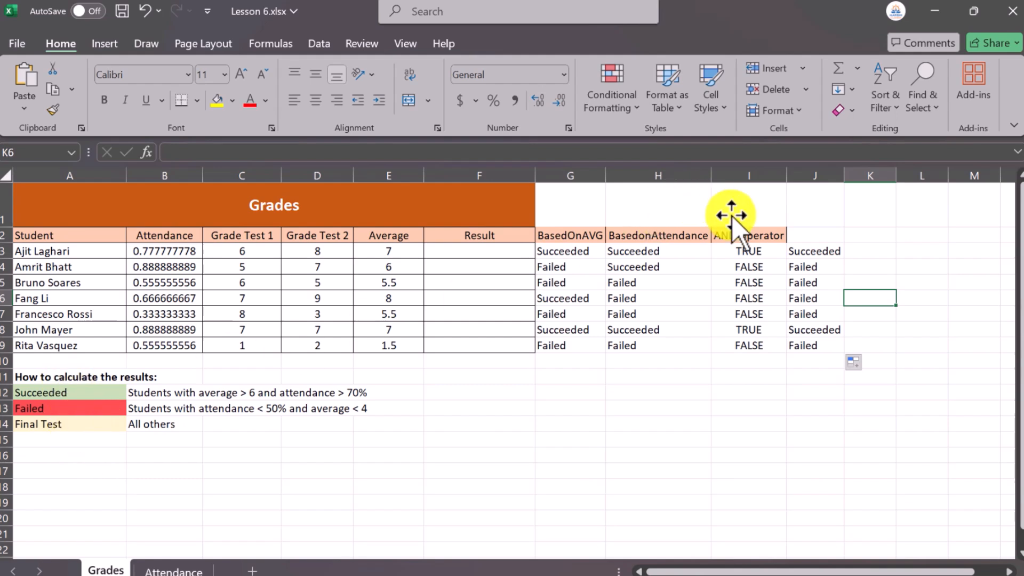
left_click(816, 251)
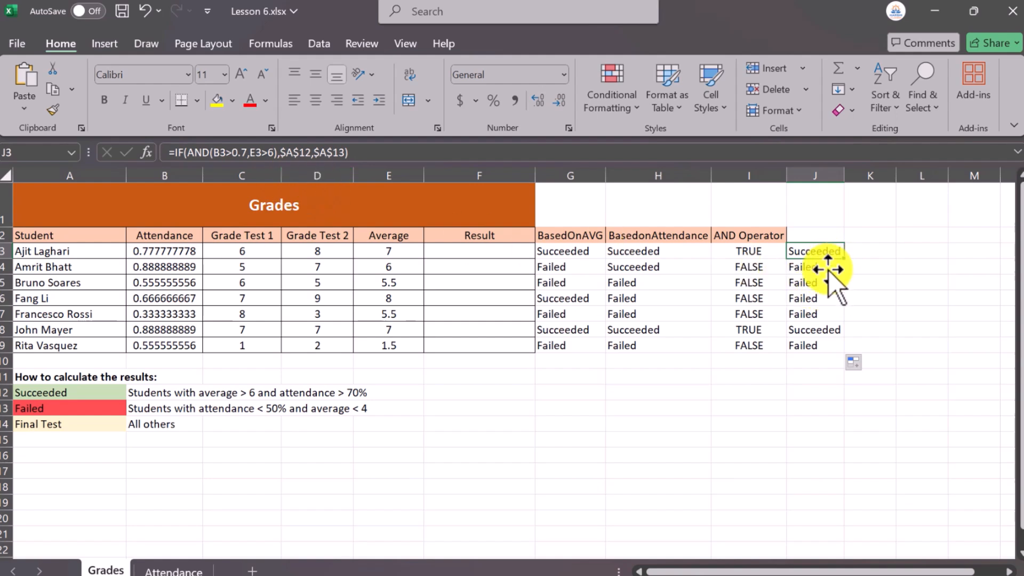
left_click_drag(829, 271, 823, 343)
key("ctrl+z")
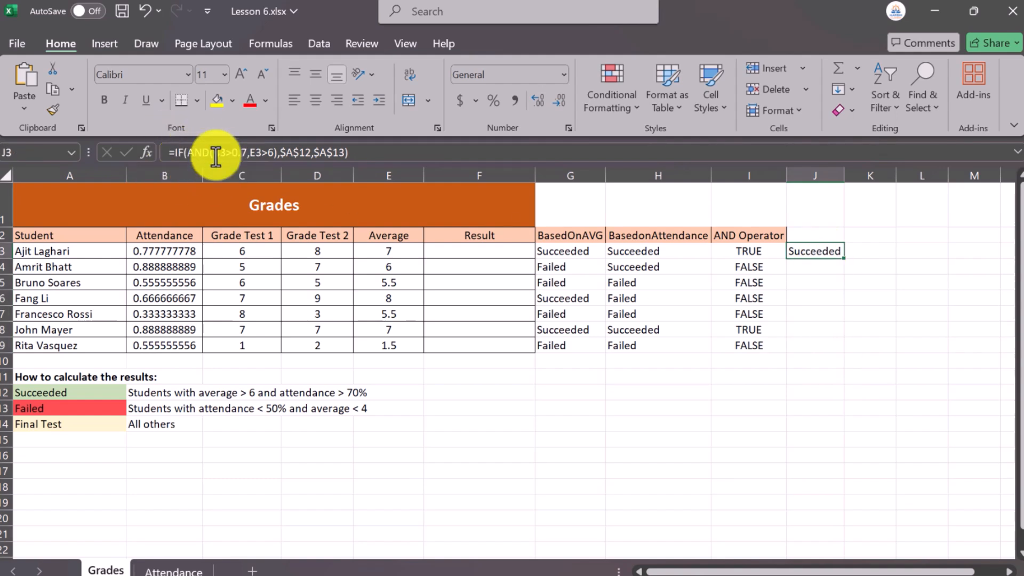
Replace the value-if-false argument $A$13 in J3's formula with a nested if(AND())
left_click(190, 152)
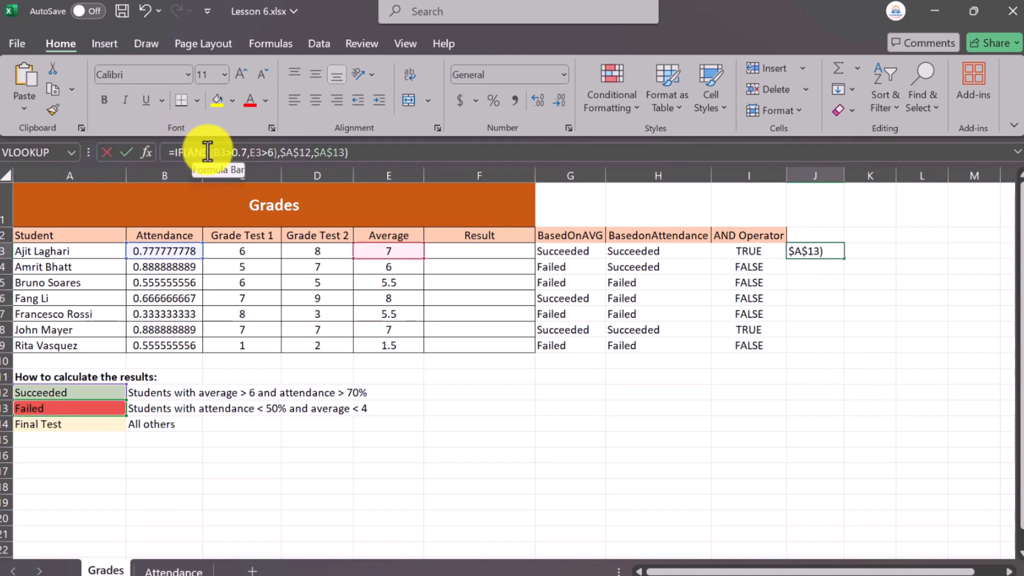
left_click_drag(277, 146, 276, 147)
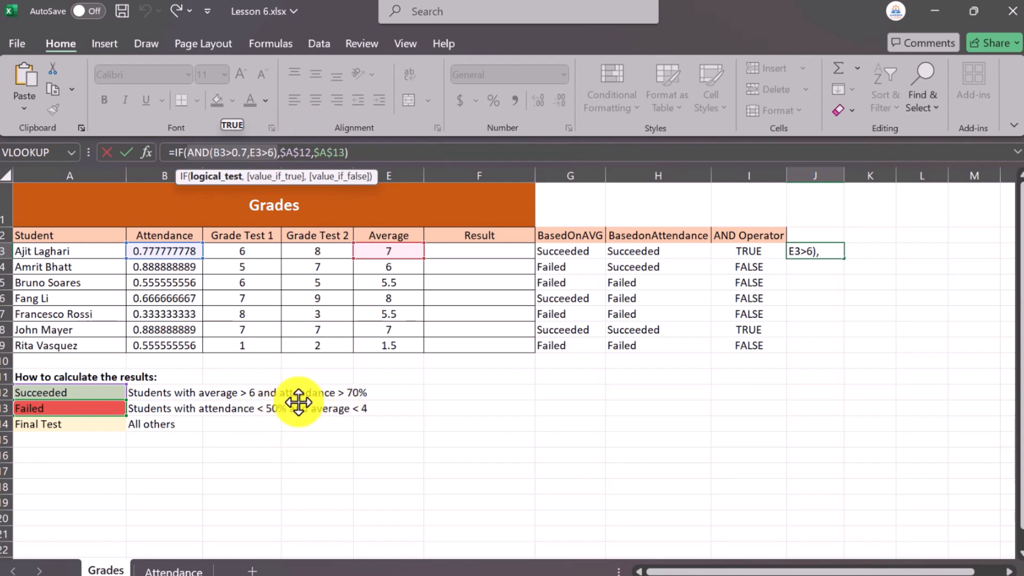
left_click(315, 153)
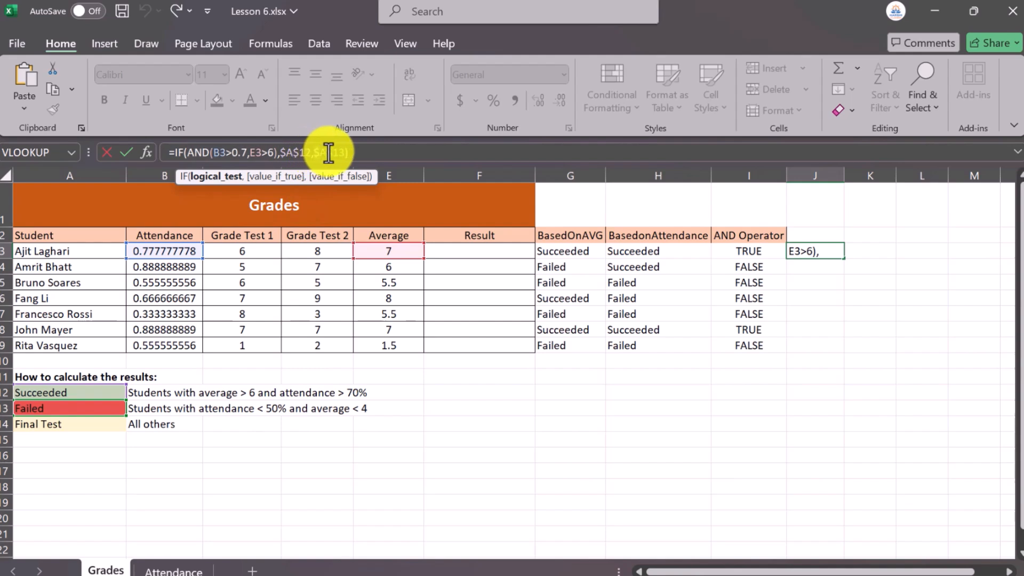
left_click_drag(342, 154, 345, 154)
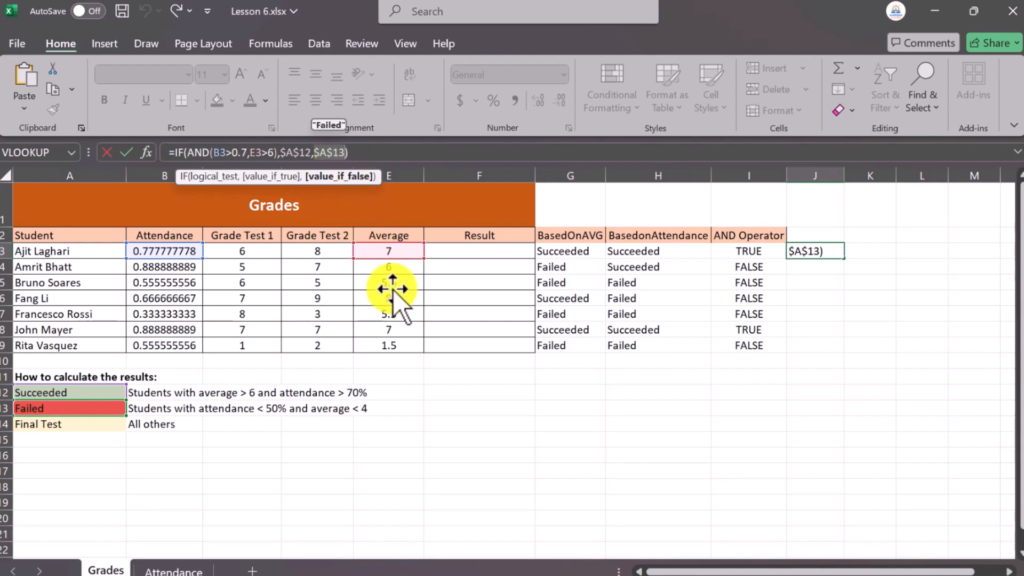
key("BackSpace")
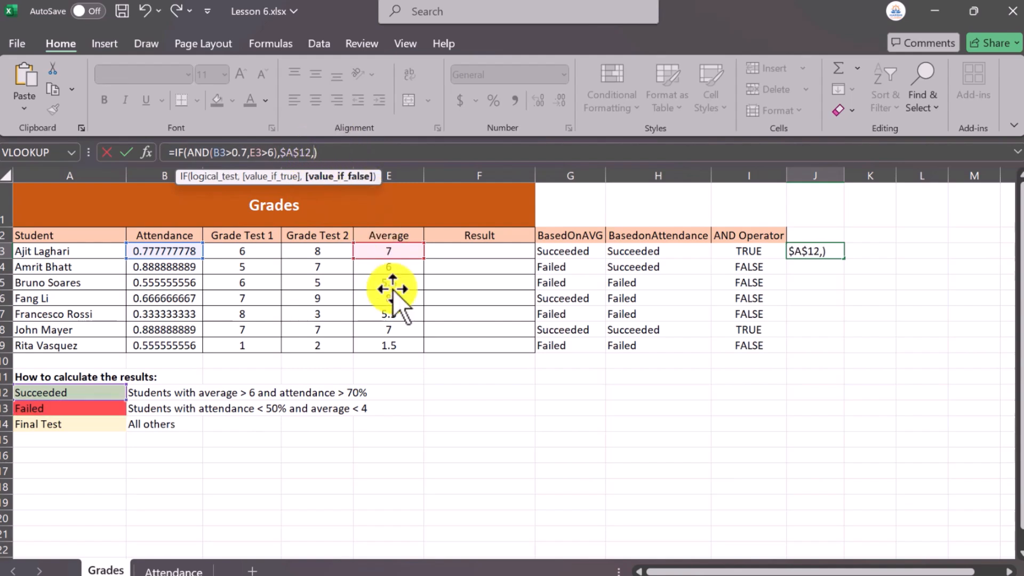
type("if")
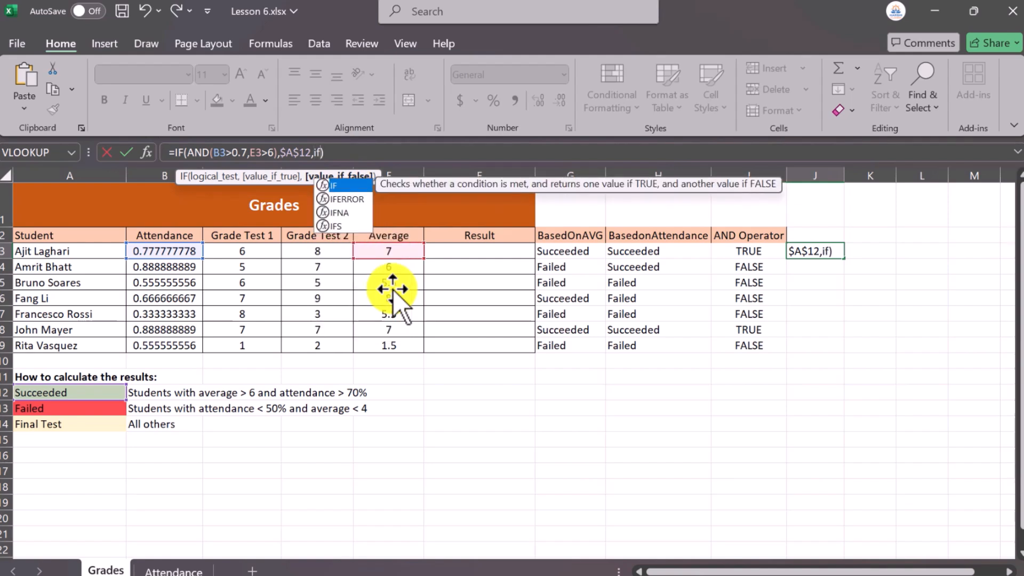
type("()")
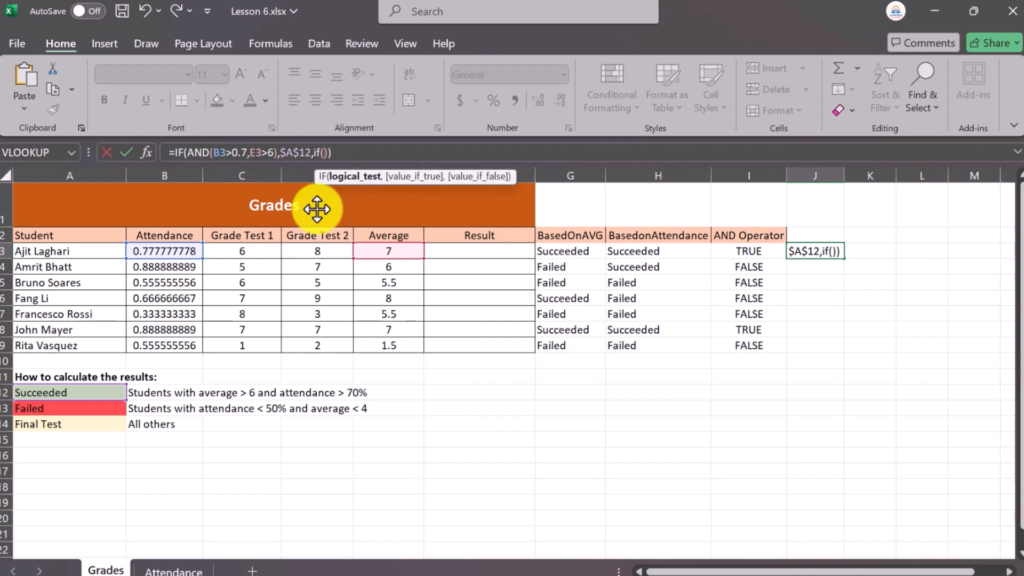
type("AND")
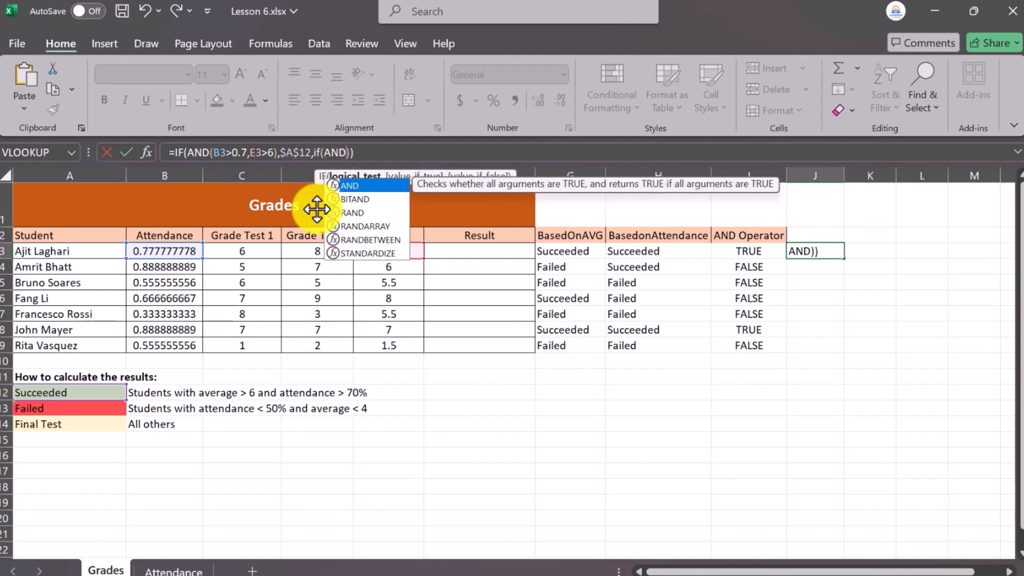
type("()")
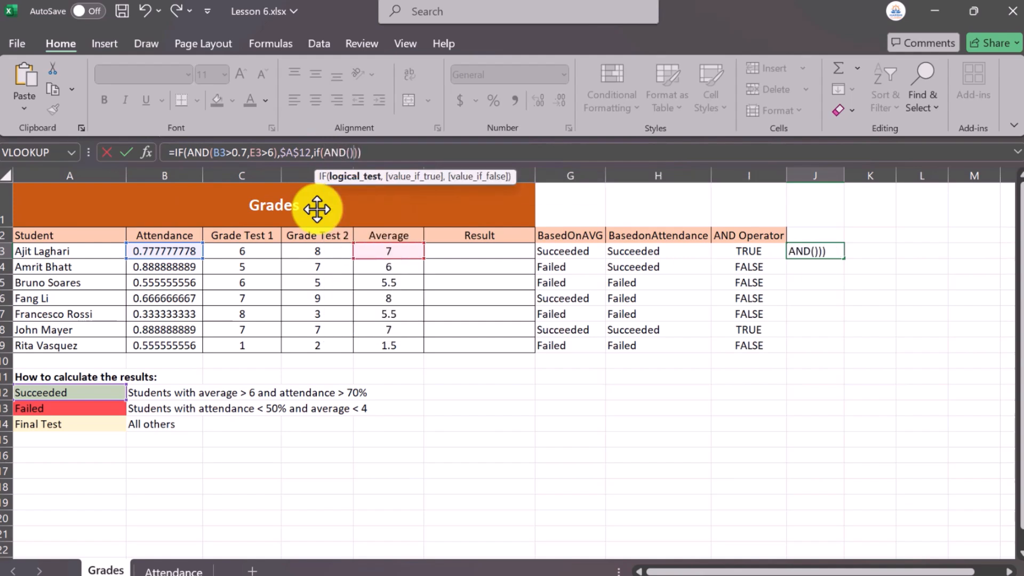
Enter the conditions B3<.5 and E3<4 inside the nested AND of J3's formula and try to commit it
key("Left")
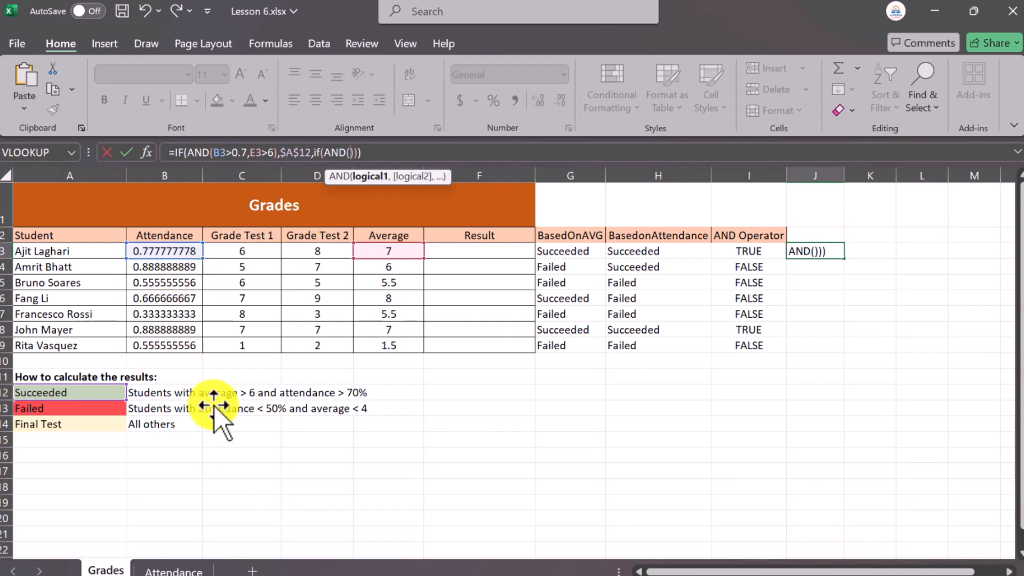
left_click(166, 250)
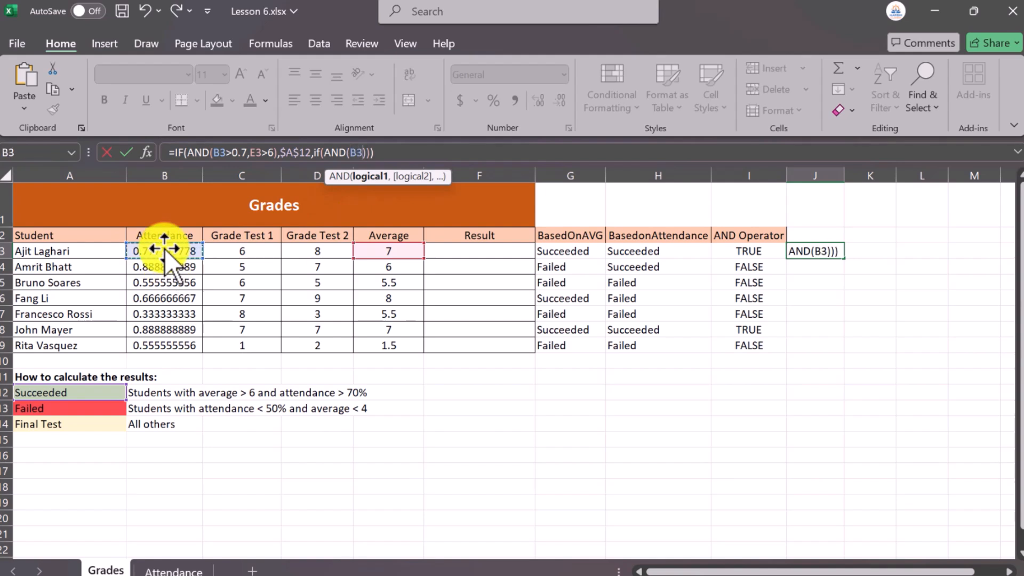
type("<")
type(".5)")
type(",")
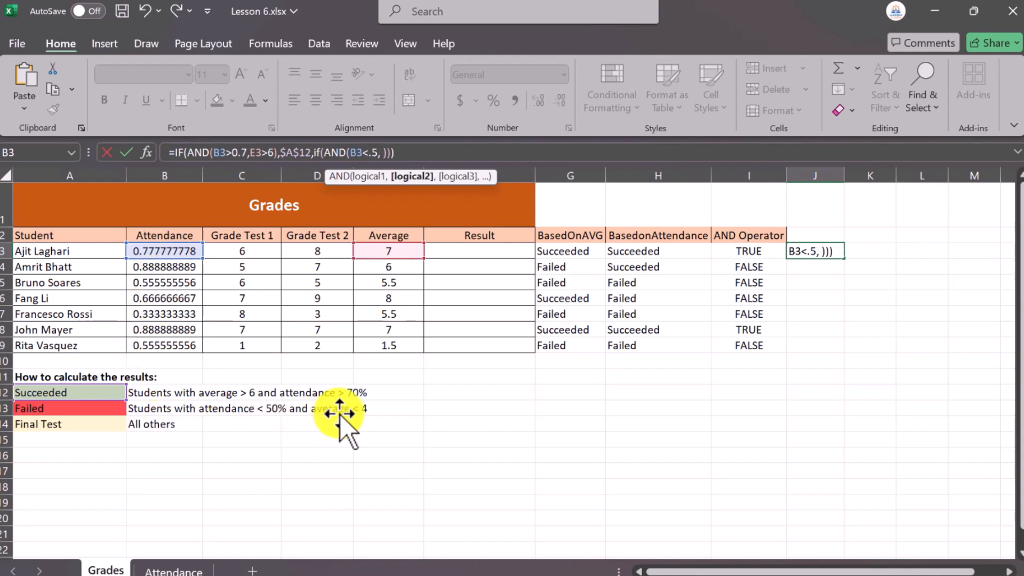
left_click(401, 250)
type("<")
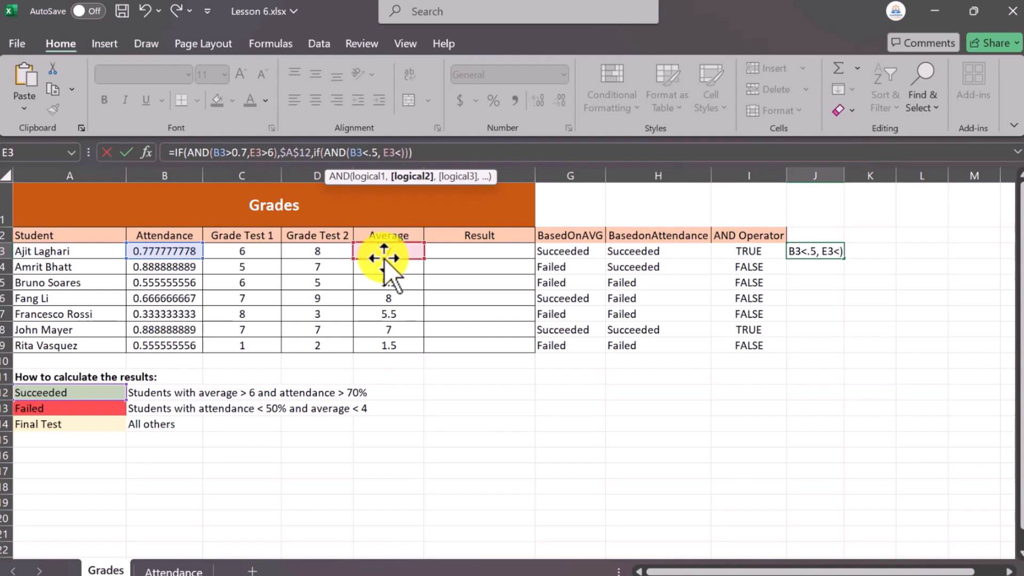
type("4")
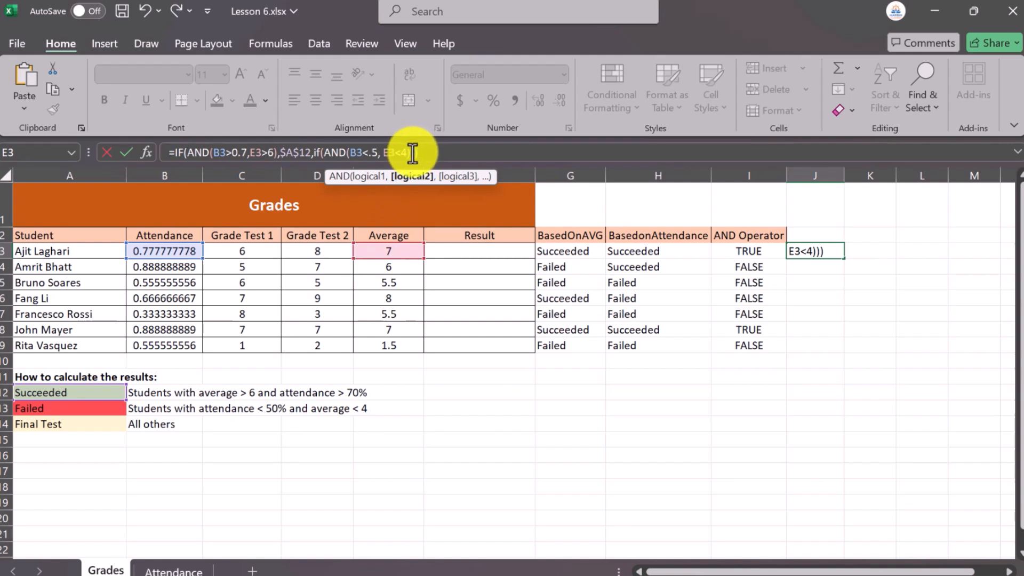
key("Return")
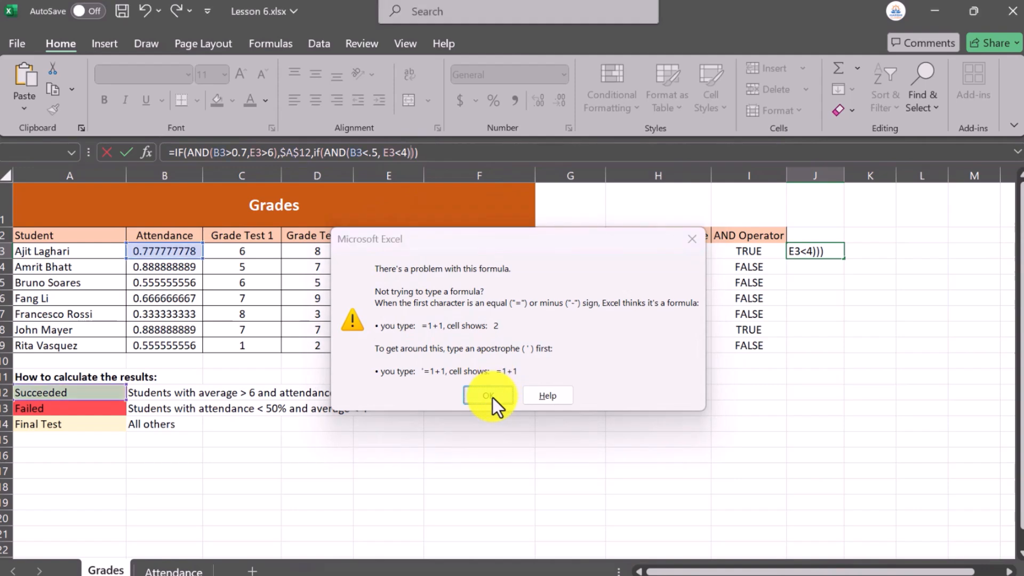
left_click(490, 397)
Complete J3's nested IF with Failed as the value if true and FinalTest as the value if false, and commit the formula
left_click(411, 155)
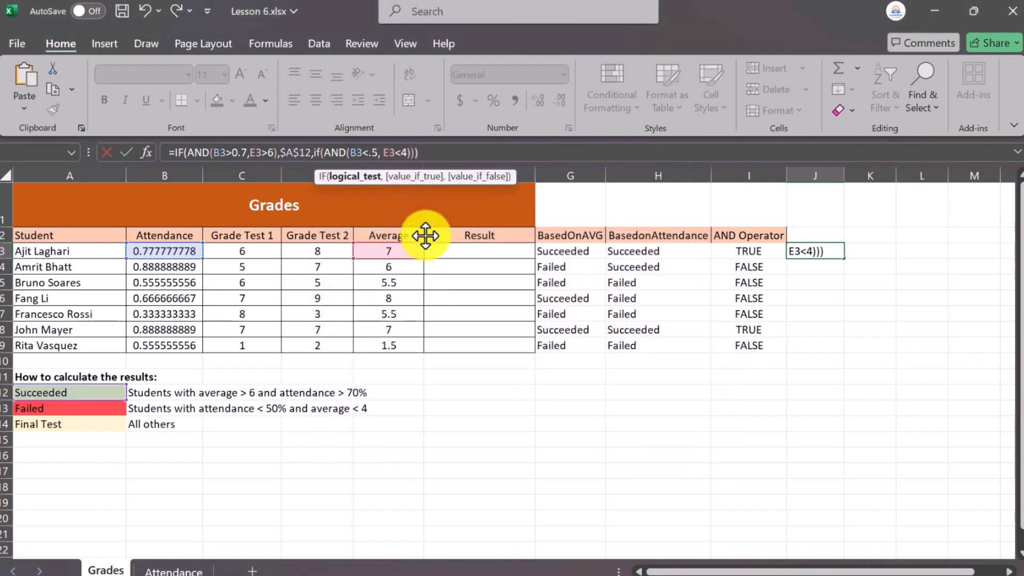
type(",")
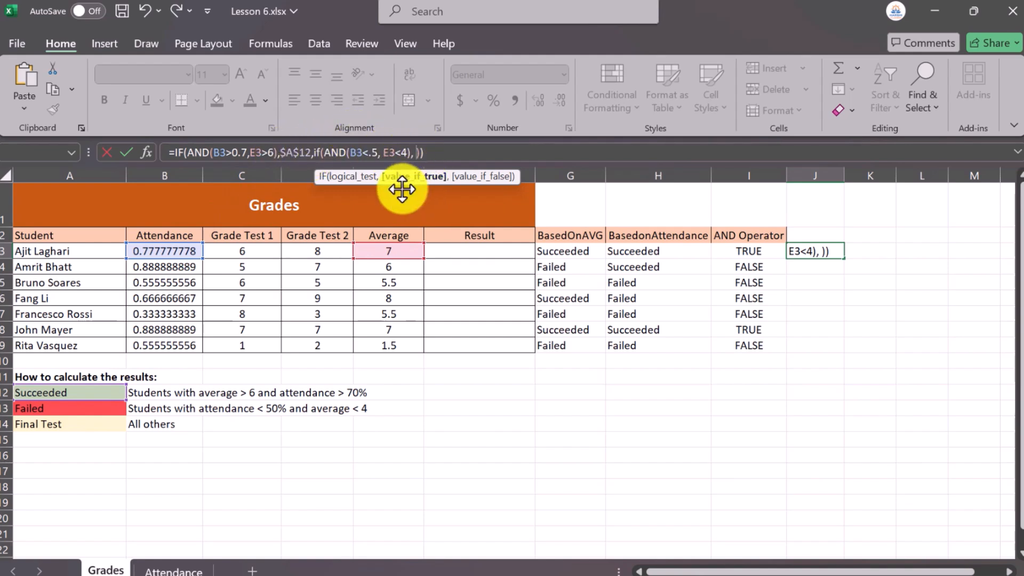
type("Failed")
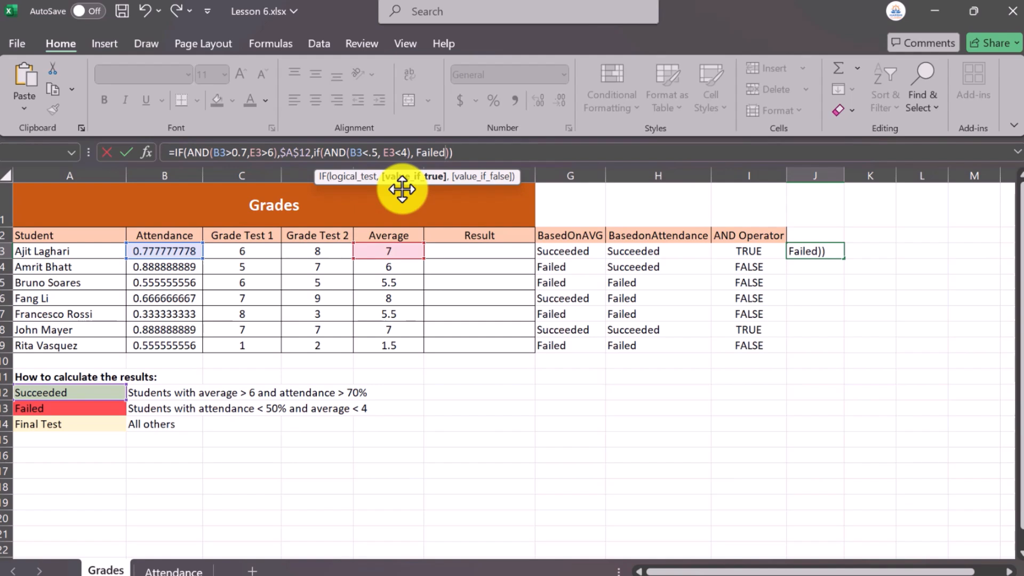
type(", ")
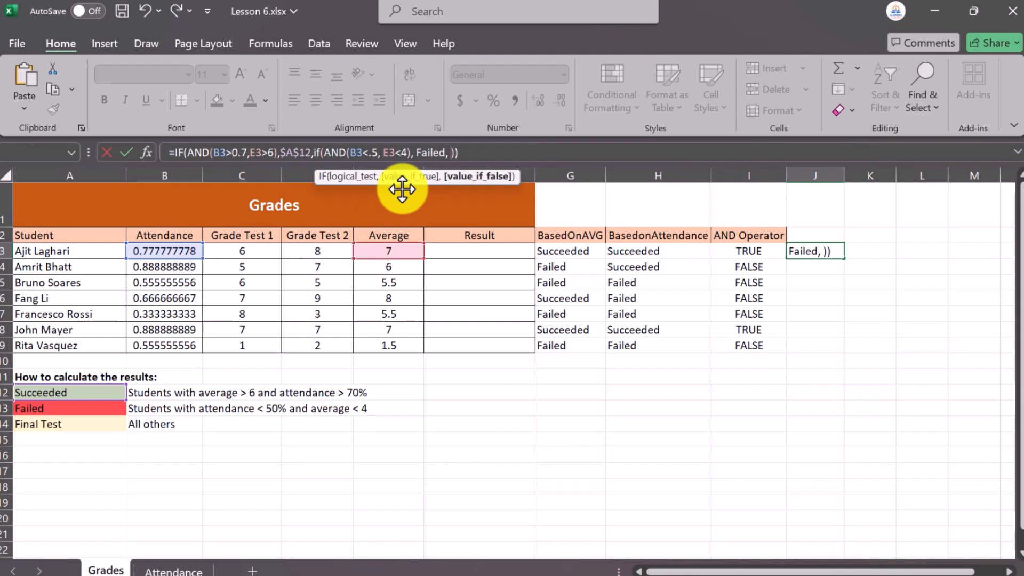
type("FinalTest")
left_click(526, 153)
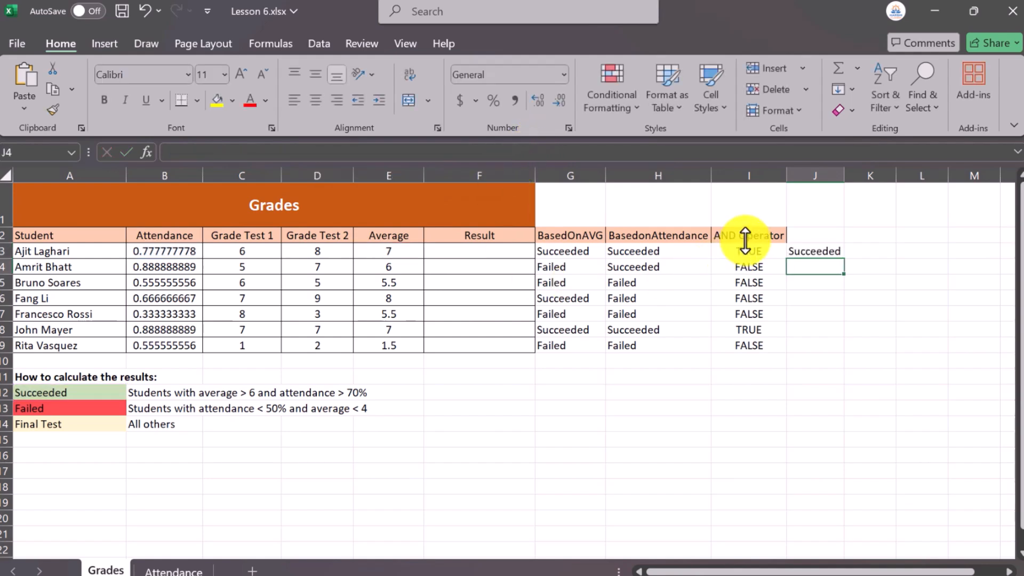
Fill J3's nested IF formula down through J9
key("ctrl+d")
left_click_drag(844, 274, 843, 347)
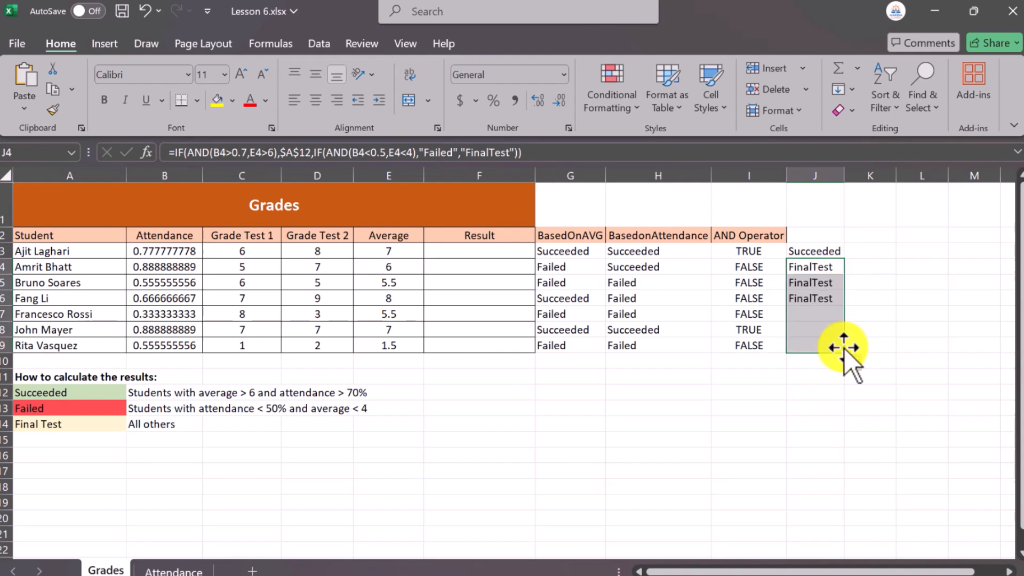
left_click(859, 283)
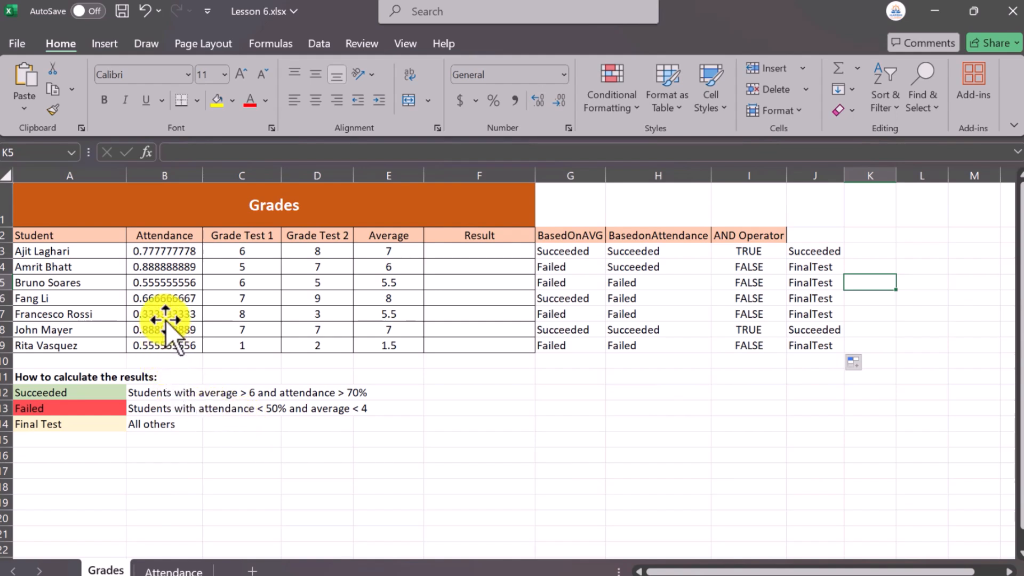
Change row 6's test grades to 3 and 4 and row 7's Grade Test 1 to 4, then inspect the averages and column J formulas
left_click(198, 314)
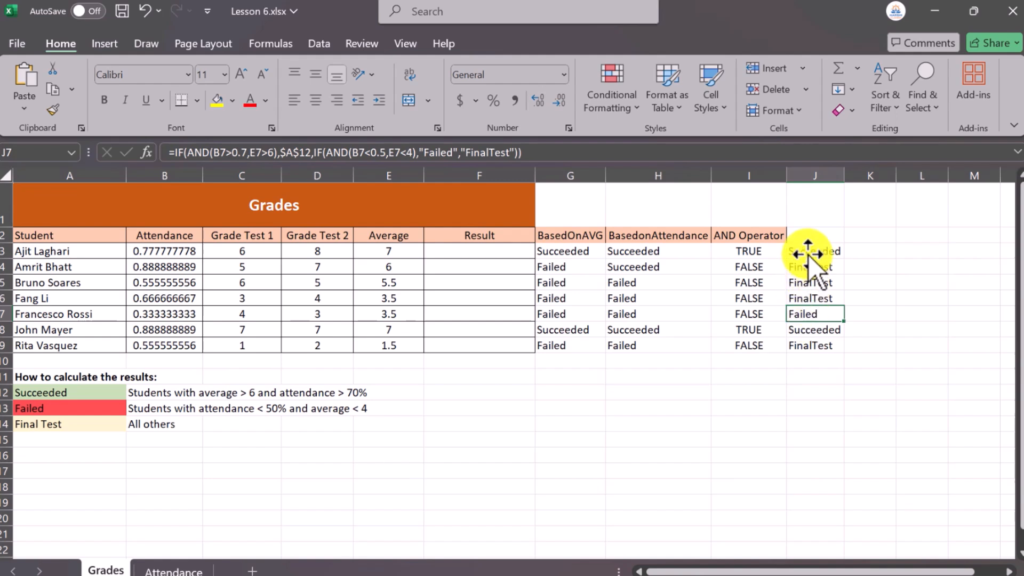
left_click(823, 252)
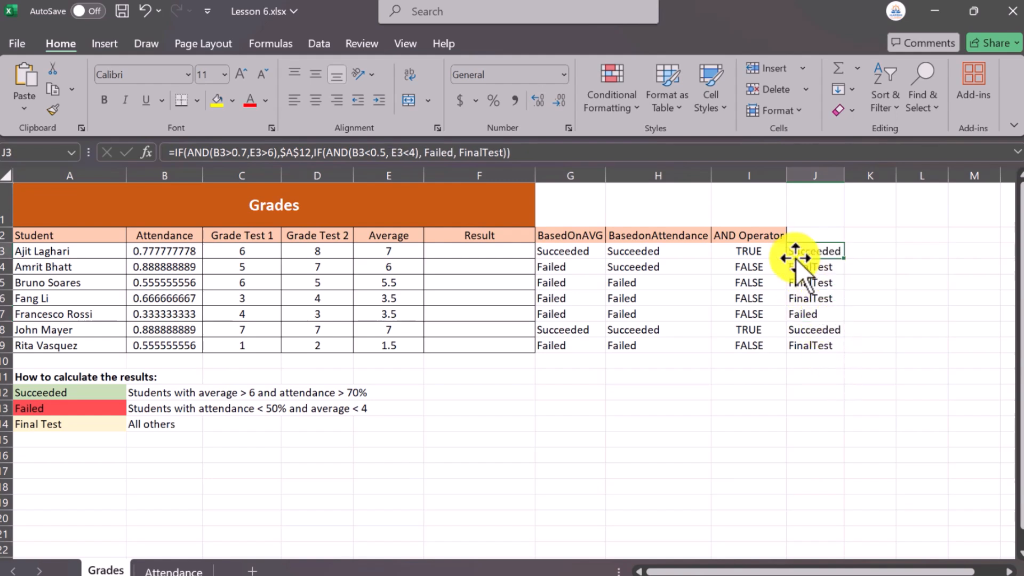
left_click(401, 249)
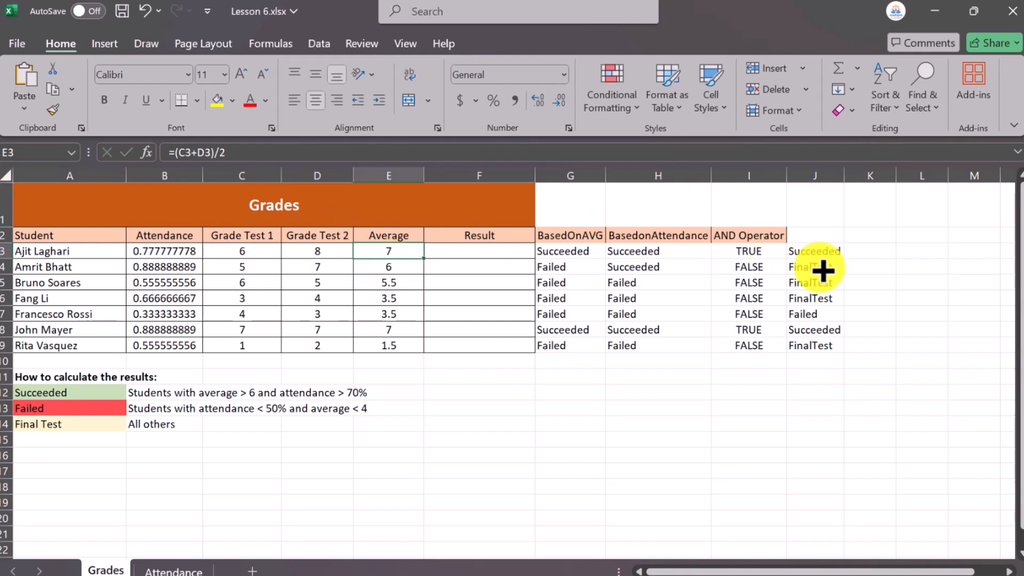
left_click(818, 319)
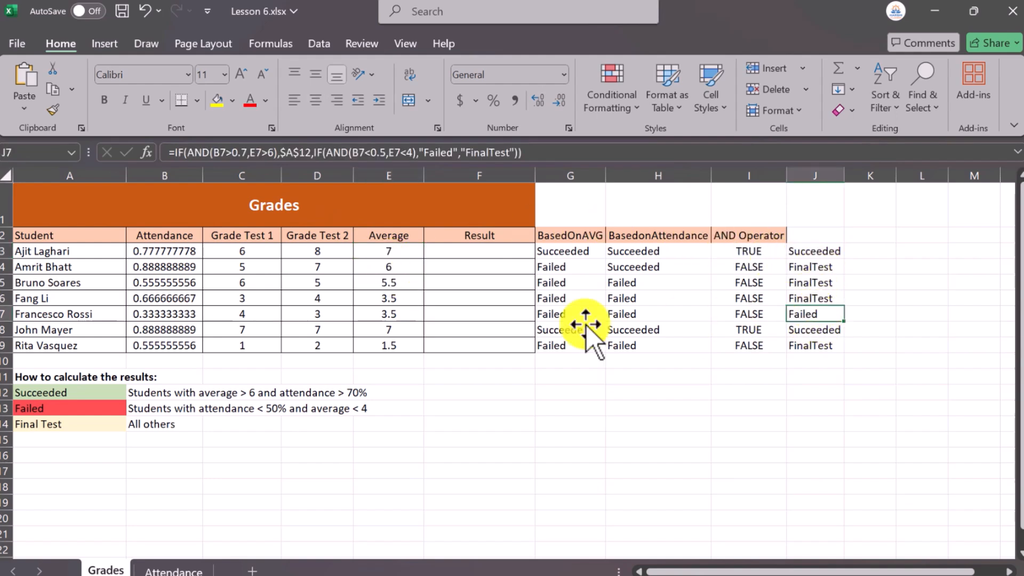
left_click(399, 314)
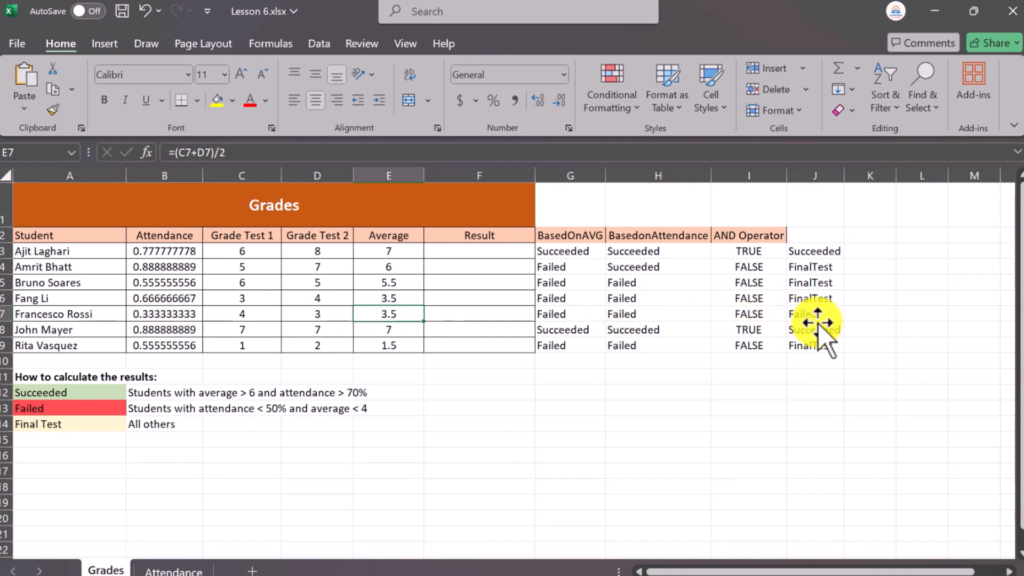
Copy J3's nested IF formula into F3, with "Failed" and "FinalTest" as quoted text, and fill the Result column down to F9
left_click(821, 252)
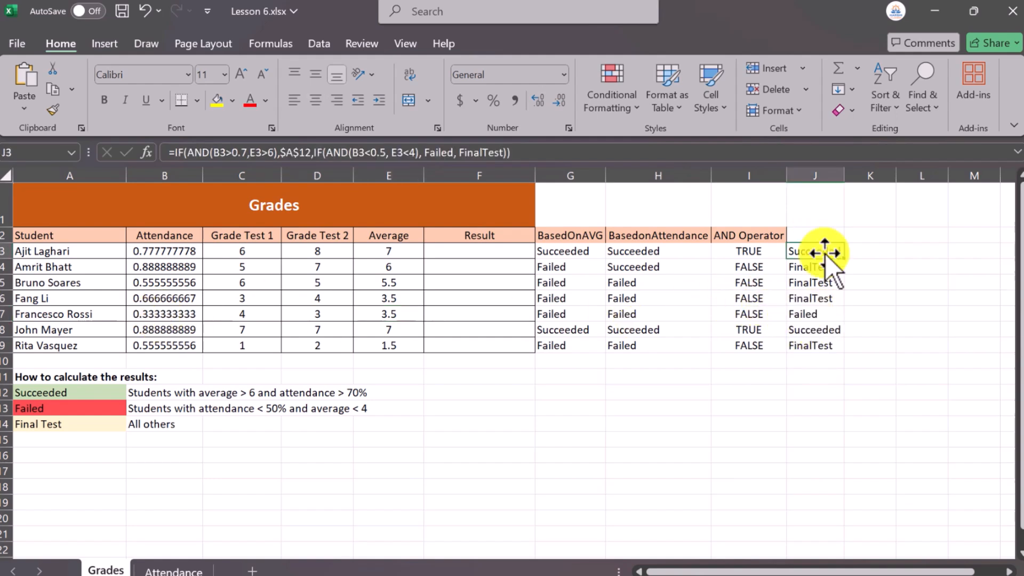
left_click(540, 152)
key("Return")
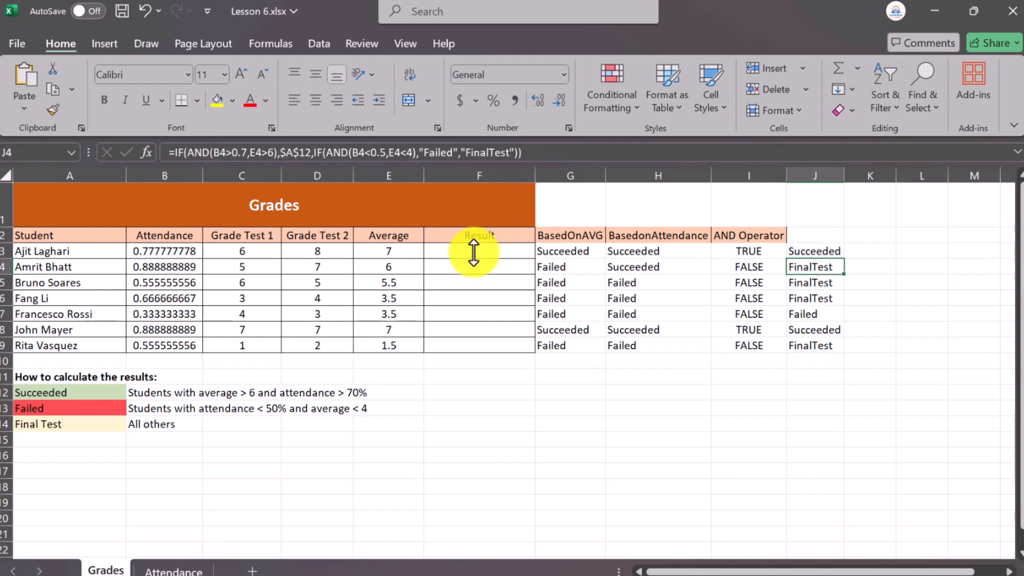
left_click(472, 253)
type("=IF(AND(B3>0.7,E3>6),$A$12,IF(AND(B3<0.5, E3<4), \"Failed\", \"FinalTest\"))")
left_click_drag(534, 258, 531, 348)
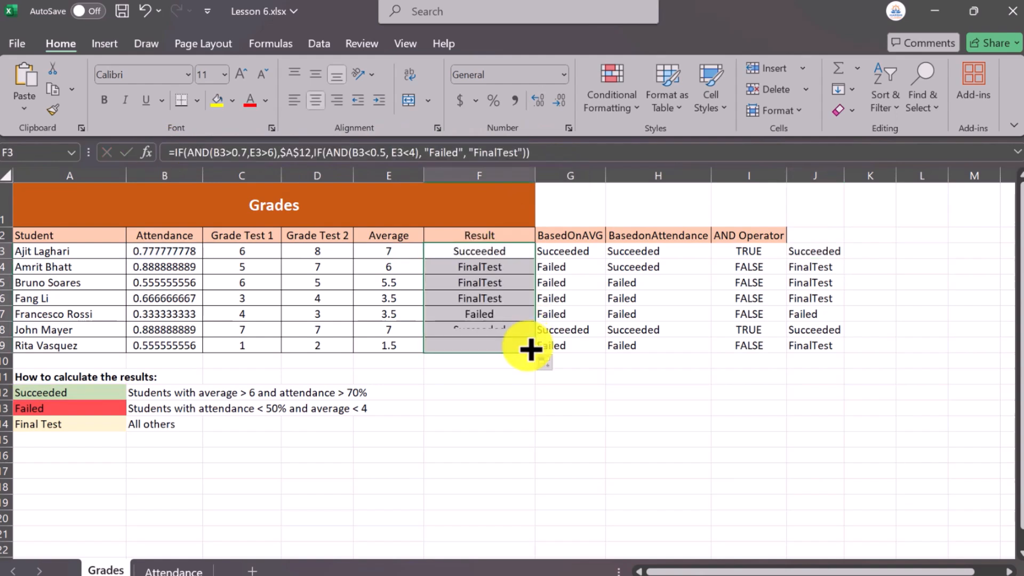
left_click(752, 395)
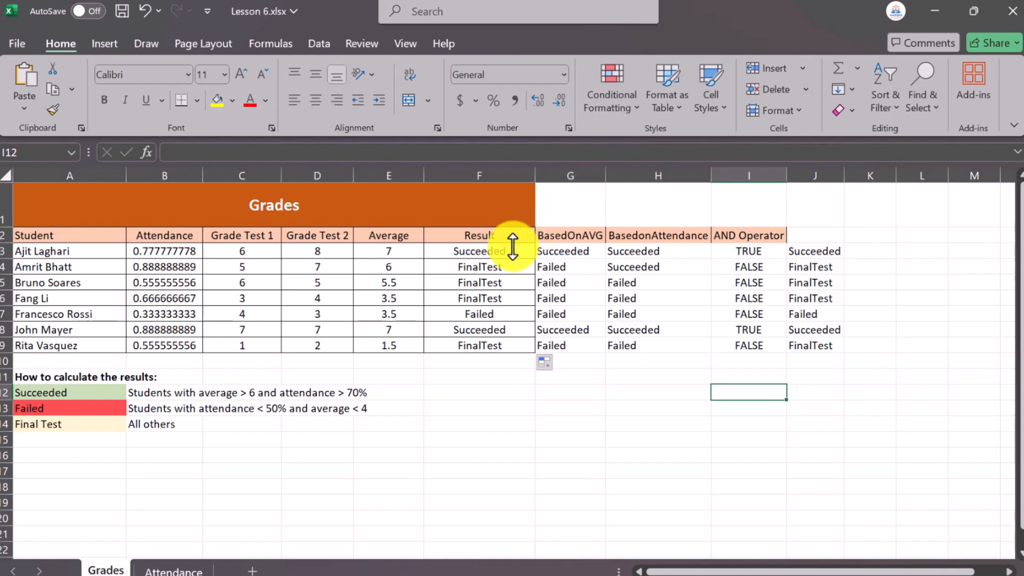
Add an Equal To conditional formatting rule on F3:F9 giving Succeeded a Green Fill with Dark Green Text
left_click(496, 253)
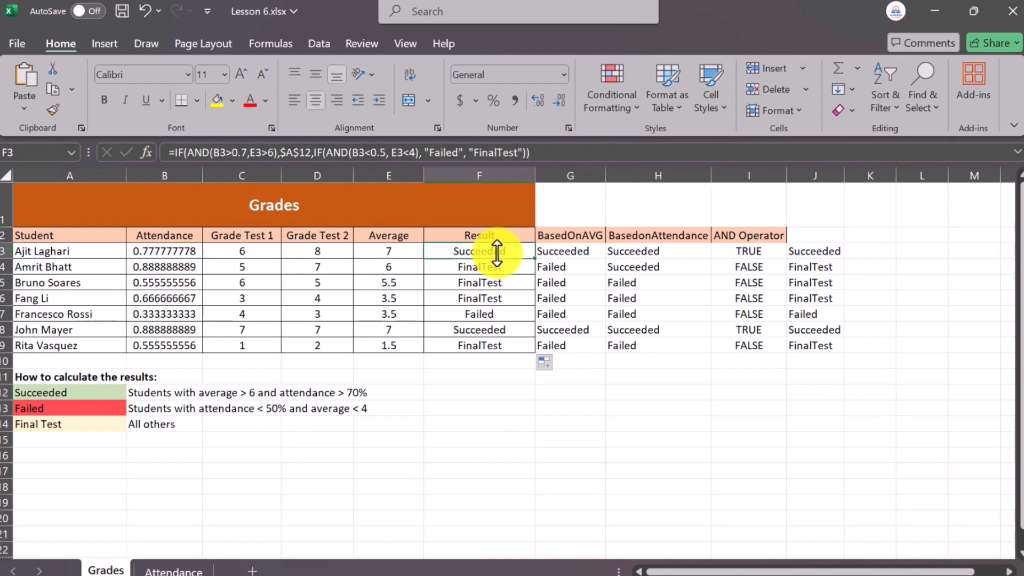
left_click_drag(497, 253, 489, 347)
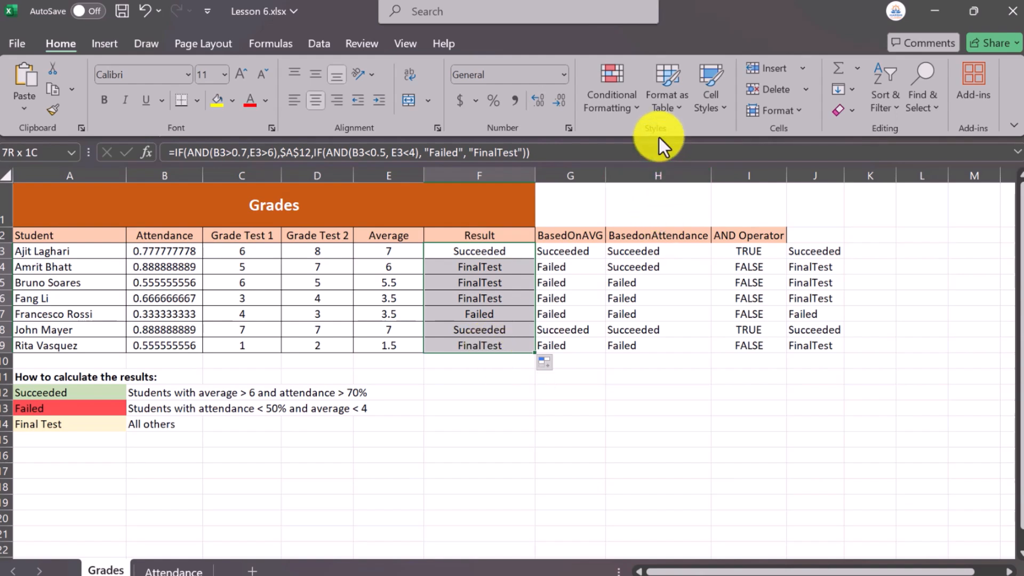
left_click(635, 108)
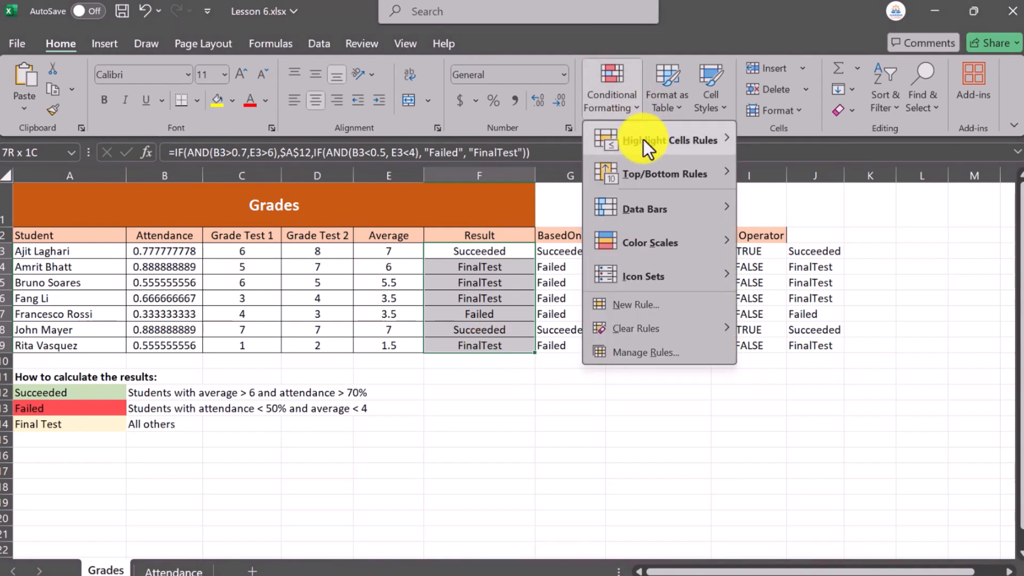
mouse_move(645, 145)
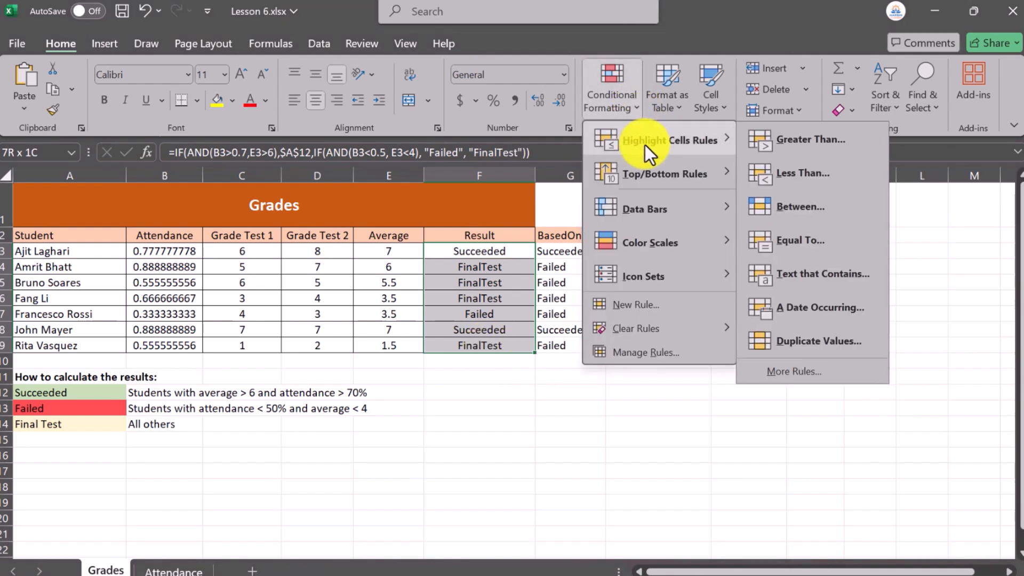
left_click(824, 242)
left_click_drag(645, 451, 663, 351)
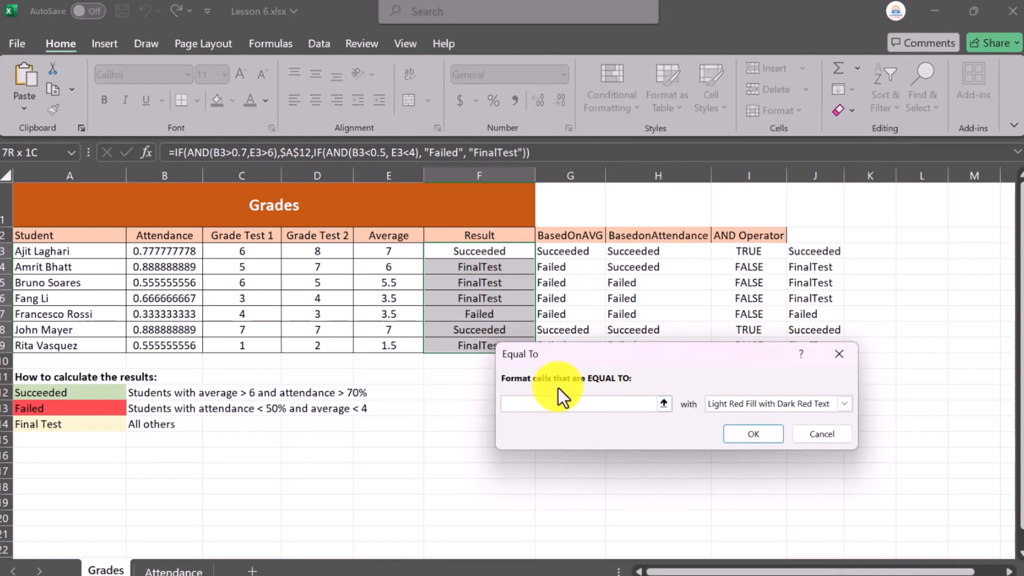
left_click(560, 403)
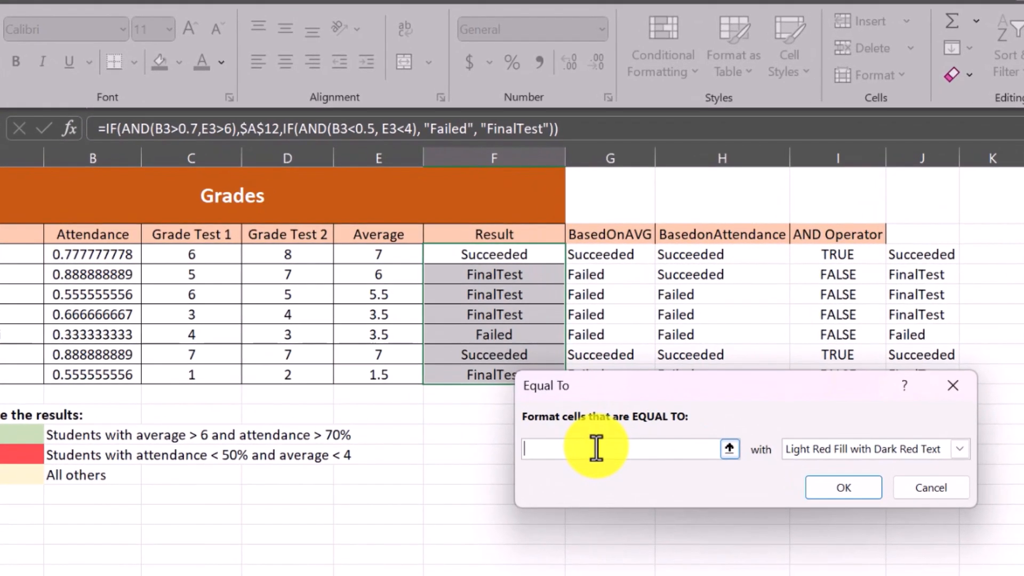
type("Succeeded")
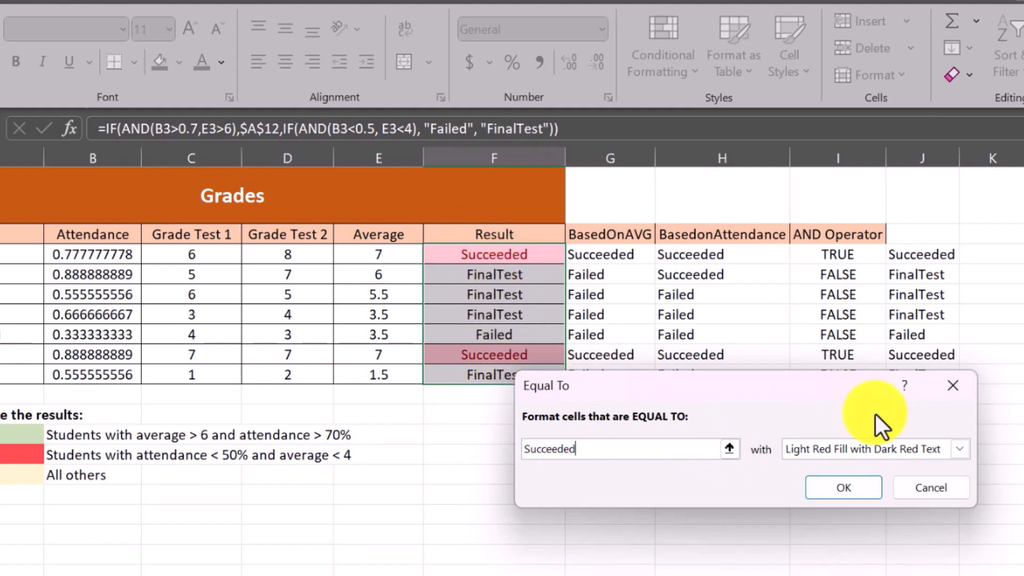
left_click(958, 450)
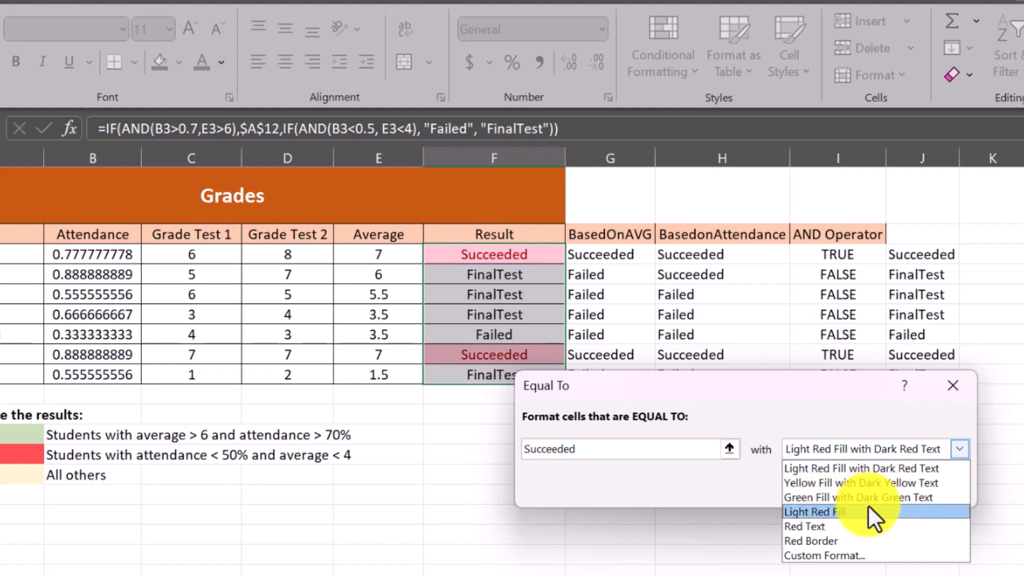
left_click(891, 501)
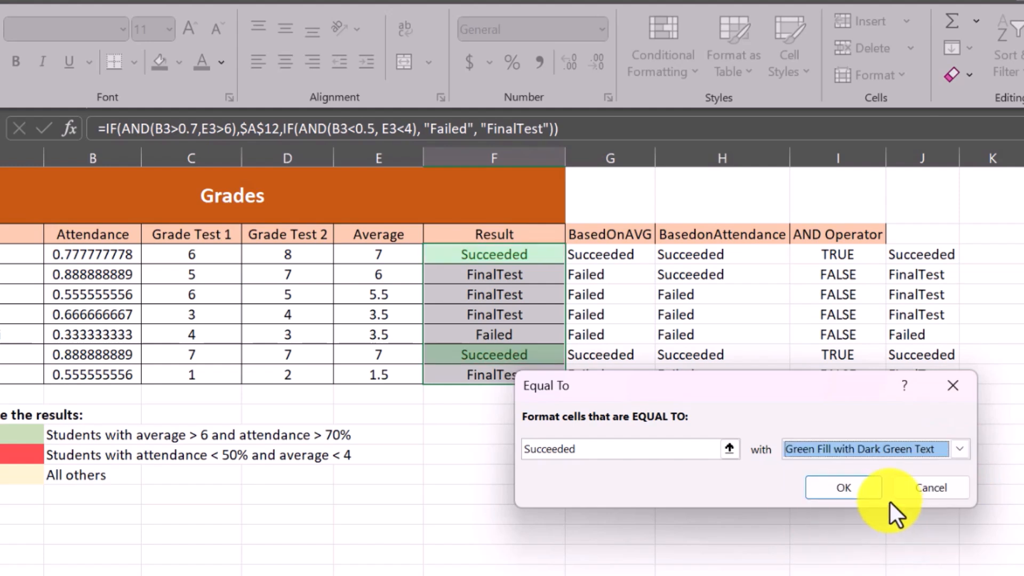
left_click(848, 487)
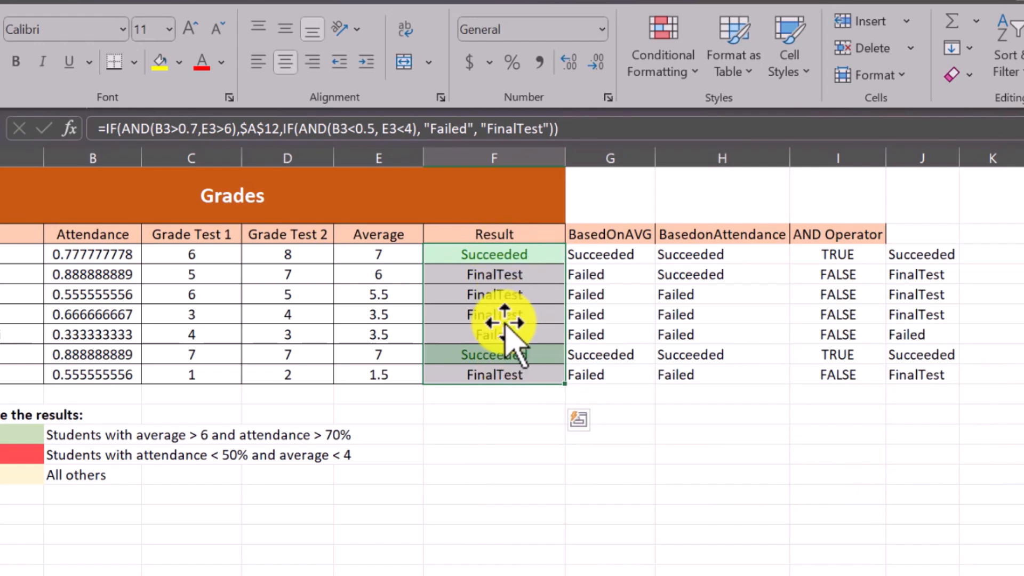
Add a second Equal To rule on F3:F9 that formats values matching =$A$14 with Yellow Fill with Dark Yellow Text
left_click(692, 75)
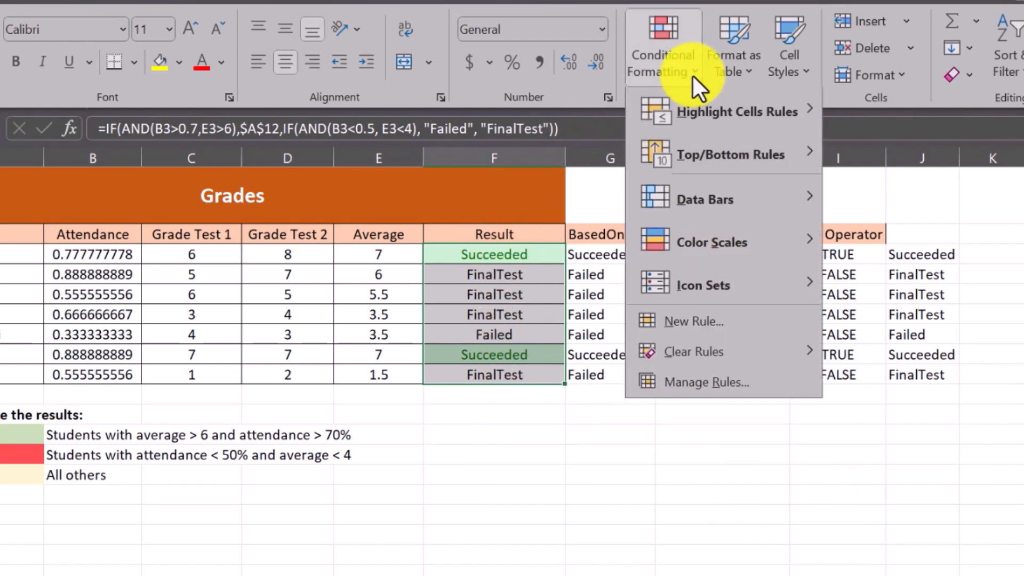
mouse_move(734, 121)
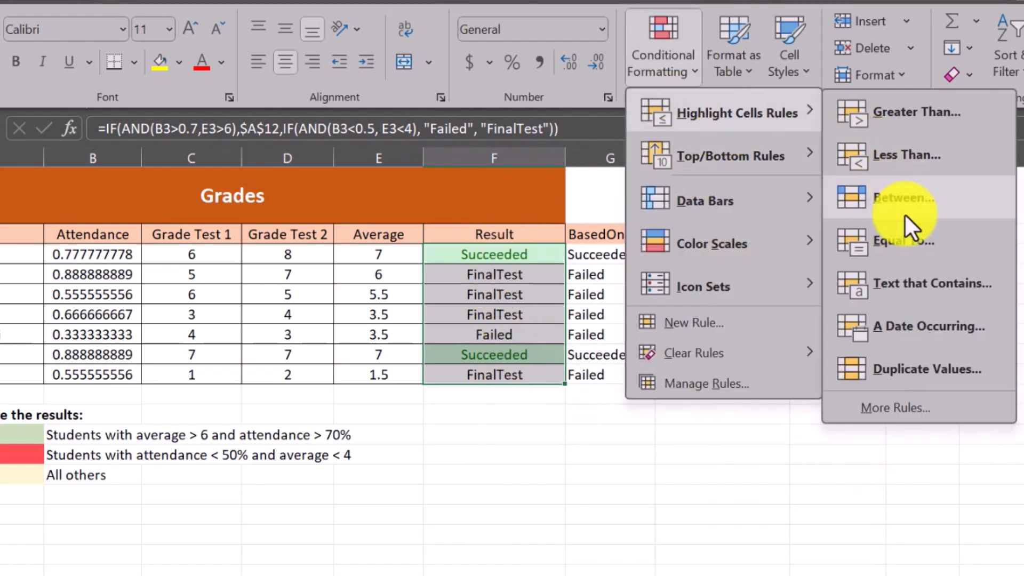
left_click(904, 255)
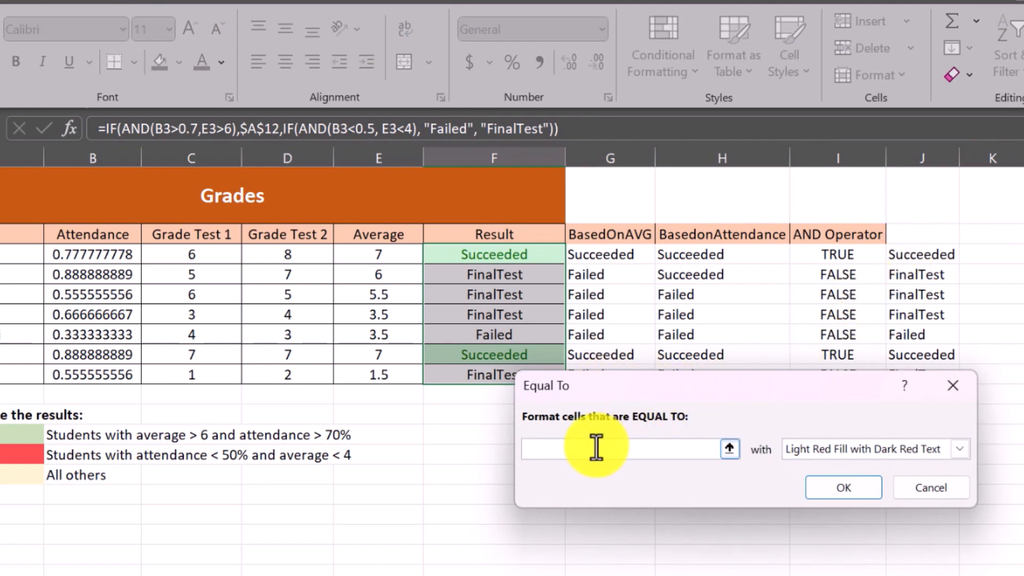
left_click(730, 448)
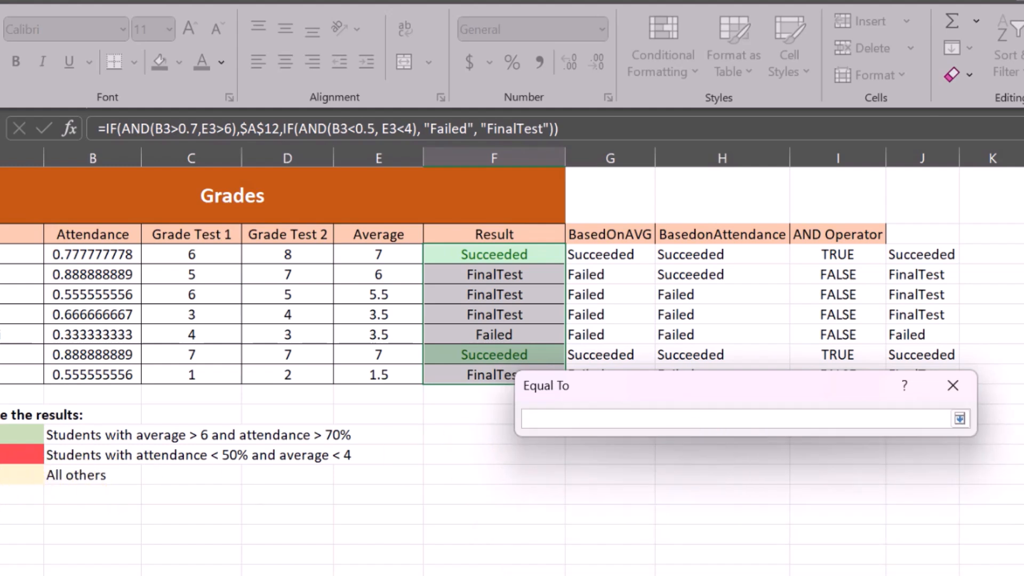
left_click(22, 474)
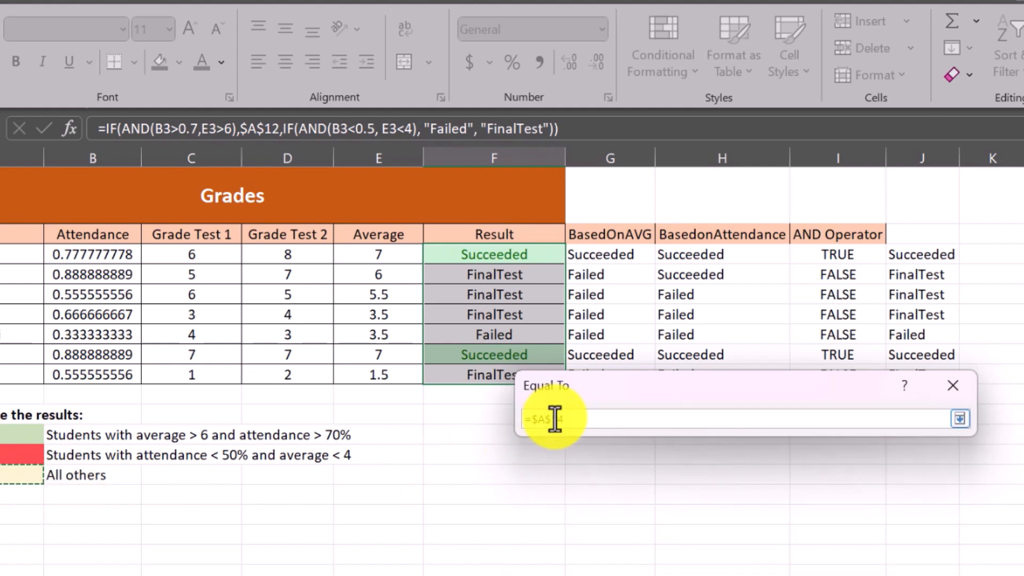
left_click(960, 417)
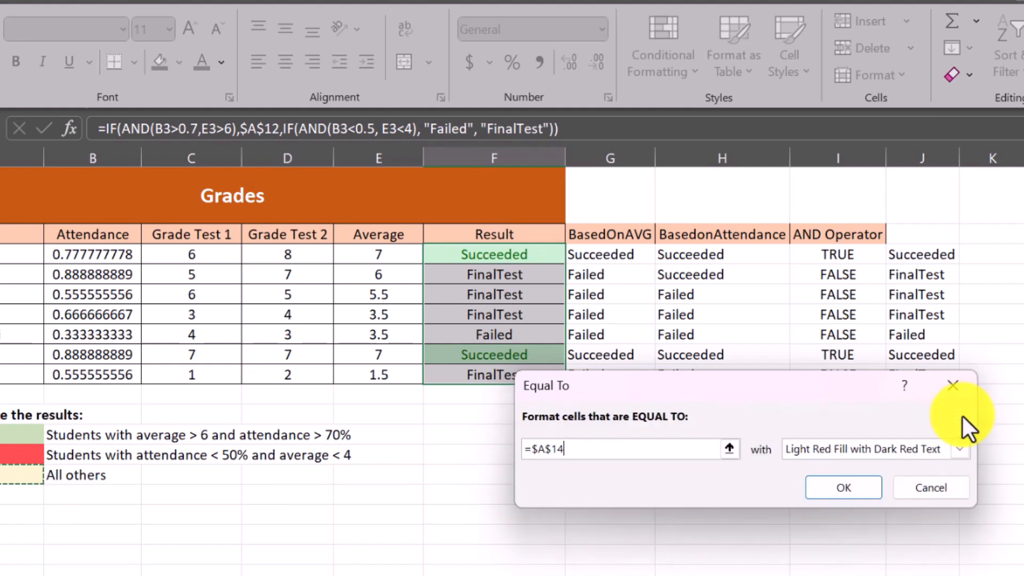
left_click(959, 449)
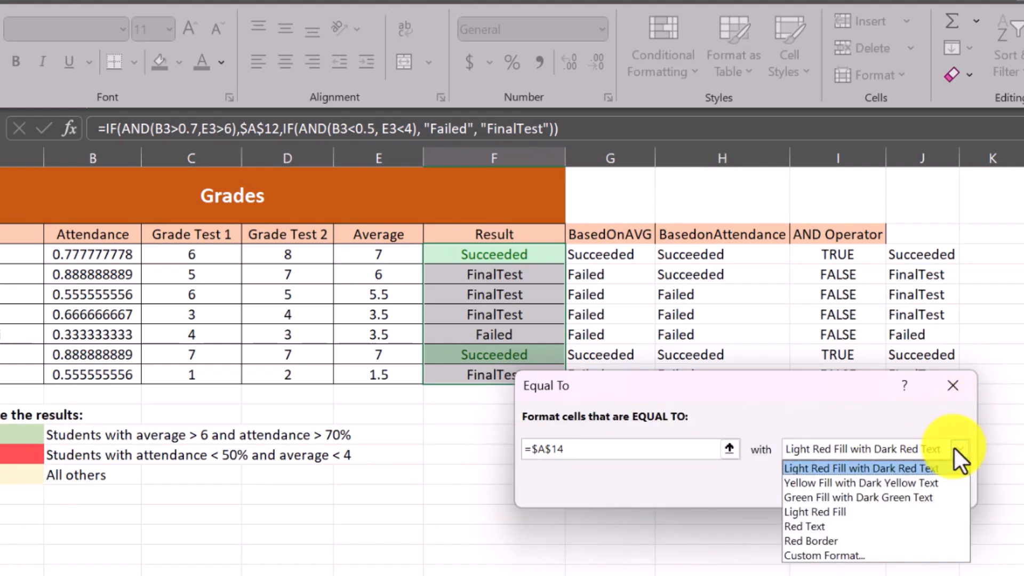
left_click(885, 482)
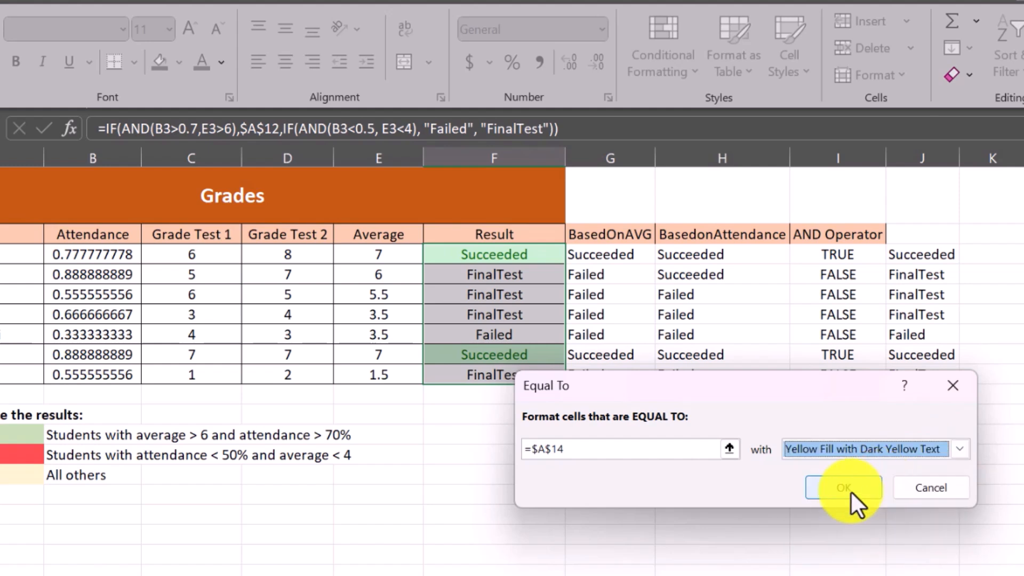
left_click(844, 487)
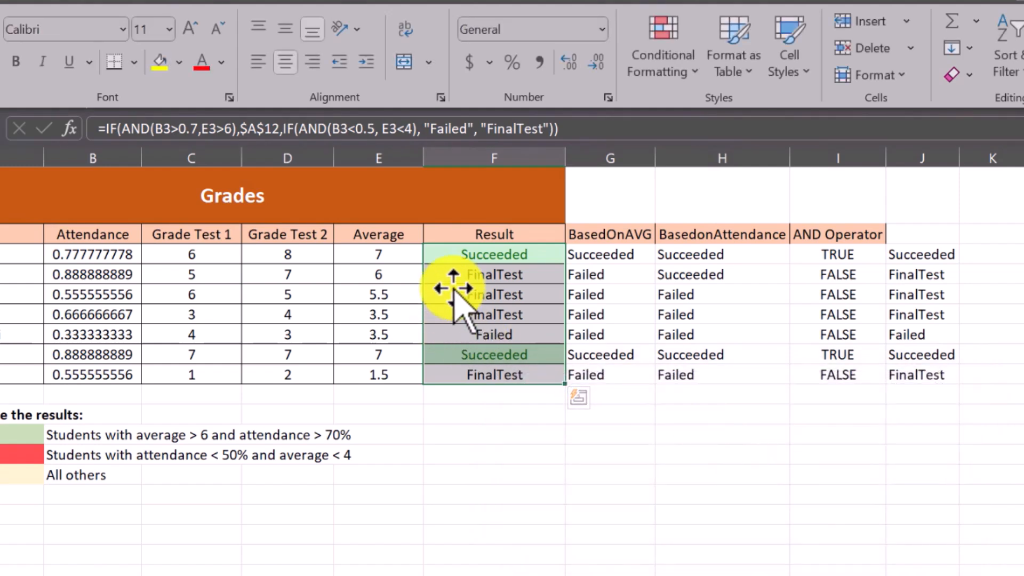
Clear the Result formulas from F4:F9, keeping the one in F3
left_click(513, 254)
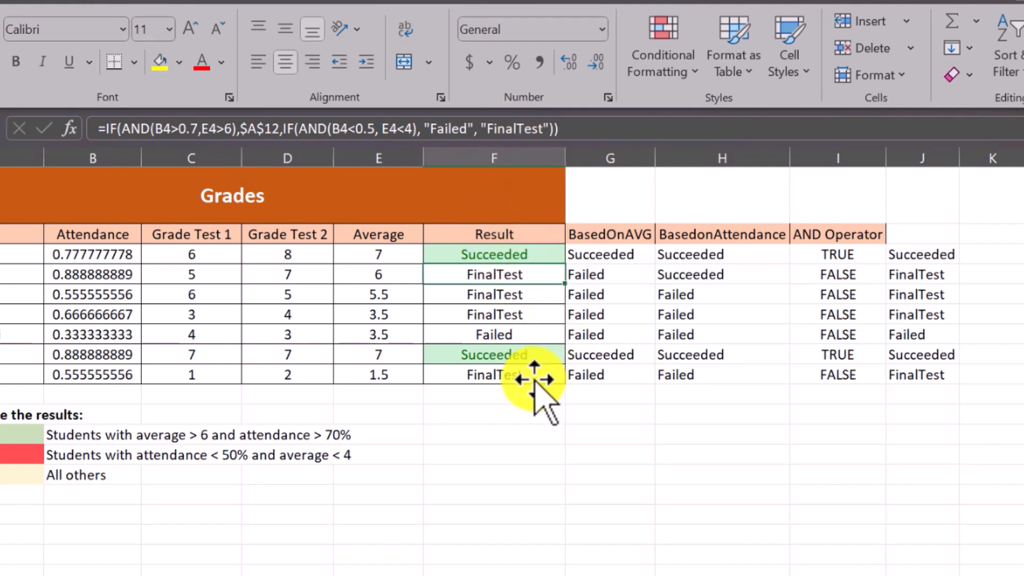
left_click(532, 375, "shift")
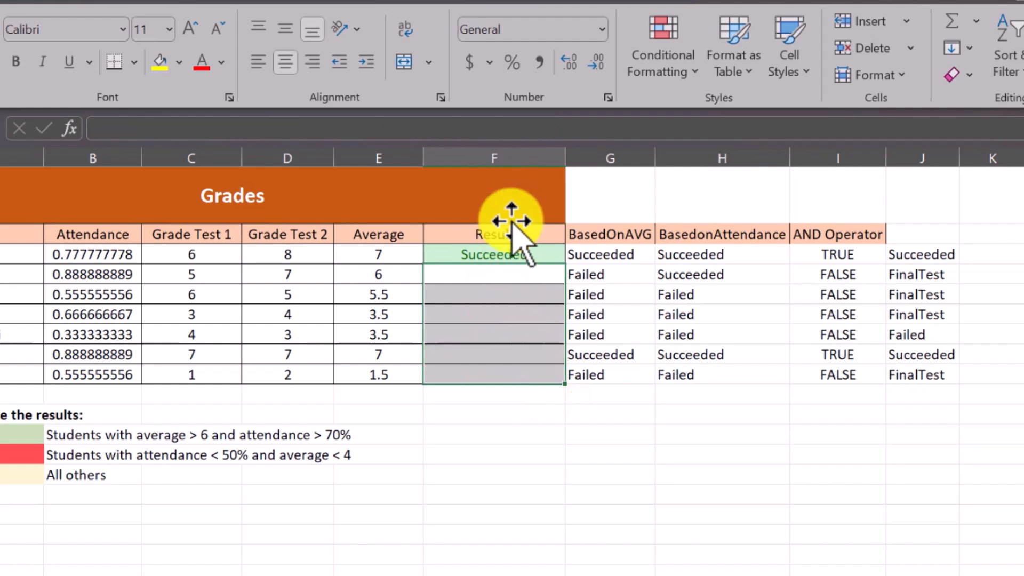
key("ctrl+z")
Change the last value-if-false text in F3's nested IF formula to "Final Test" and commit it
left_click(518, 129)
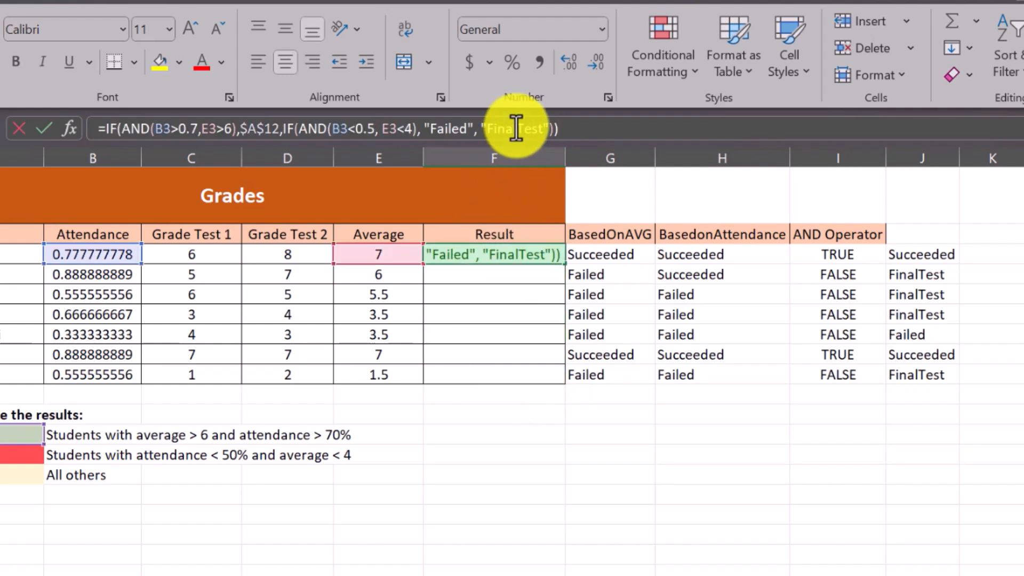
left_click(581, 134)
key("Return")
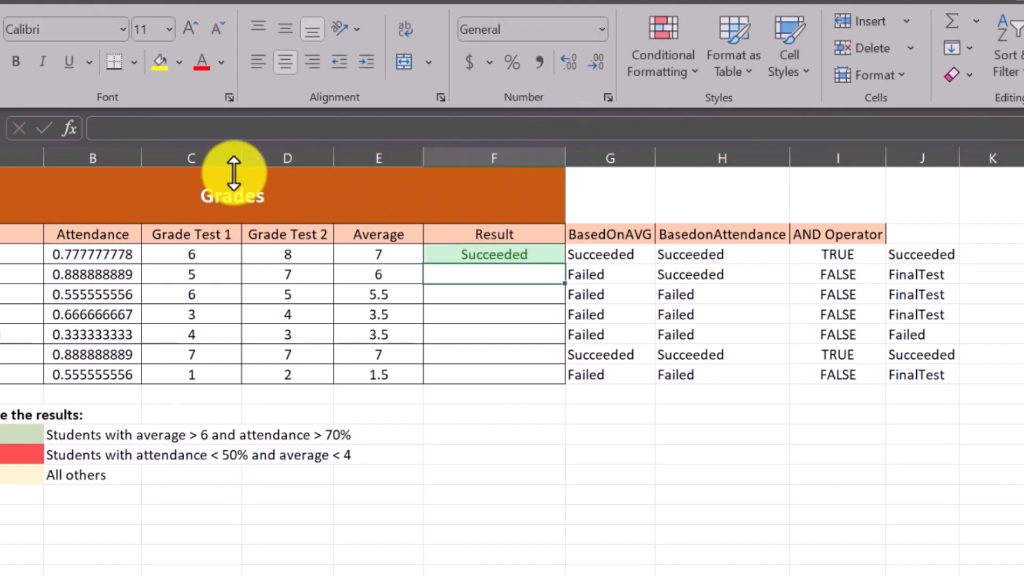
key("Up")
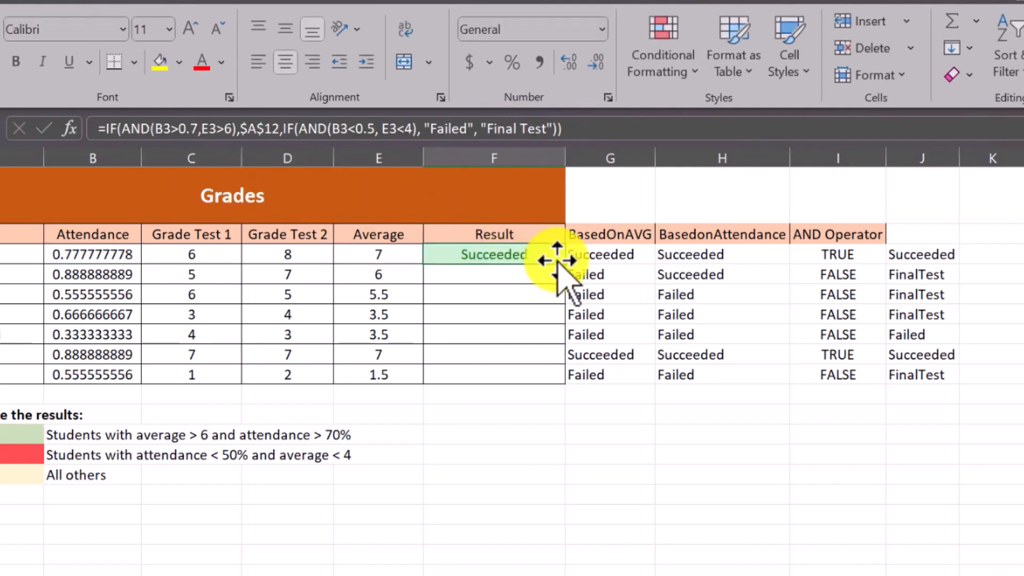
Fill the nested IF formula from F3 down through F9 in the Result column
left_click_drag(565, 266, 563, 385)
left_click(516, 437)
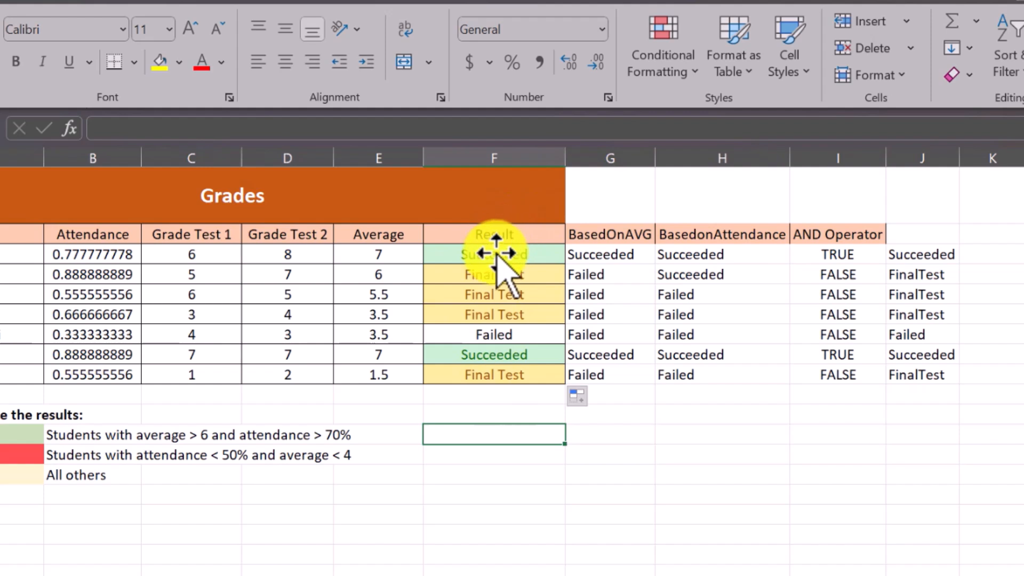
Add an Equal To conditional formatting rule on F3:F9 that formats values matching =$A$13 with Light Red Fill with Dark Red Text
left_click(495, 254)
left_click(521, 377, "shift")
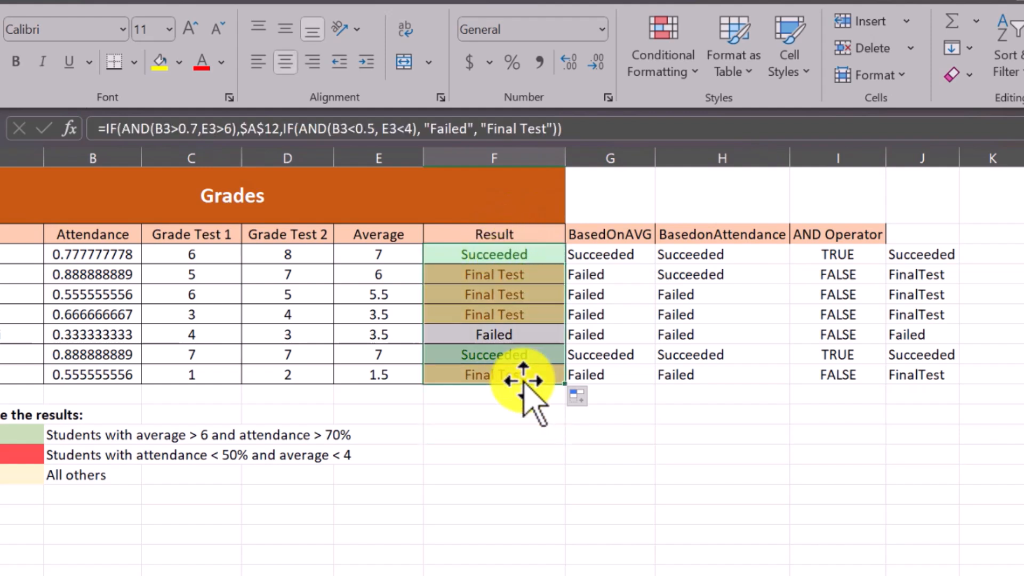
left_click(692, 80)
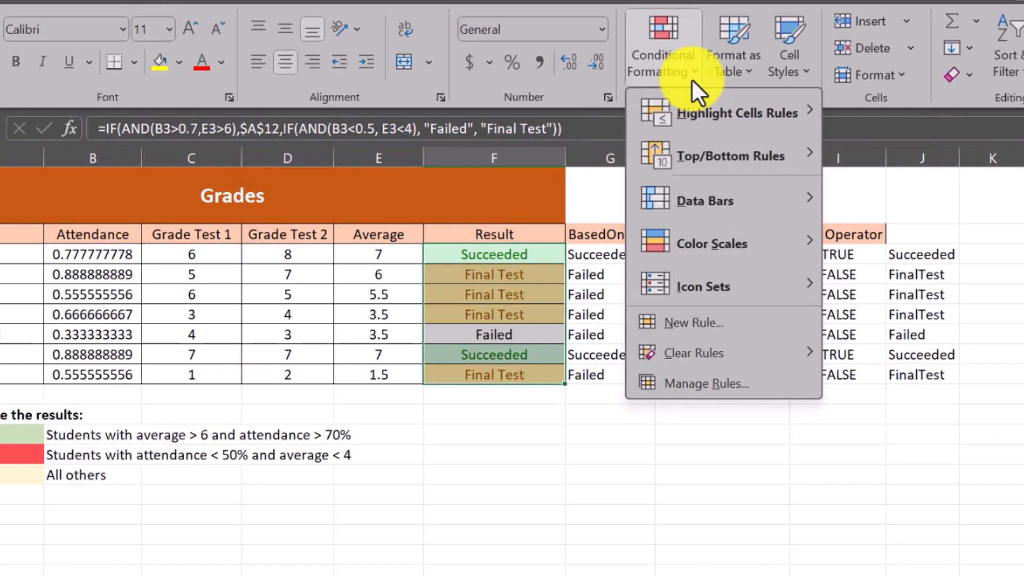
mouse_move(782, 116)
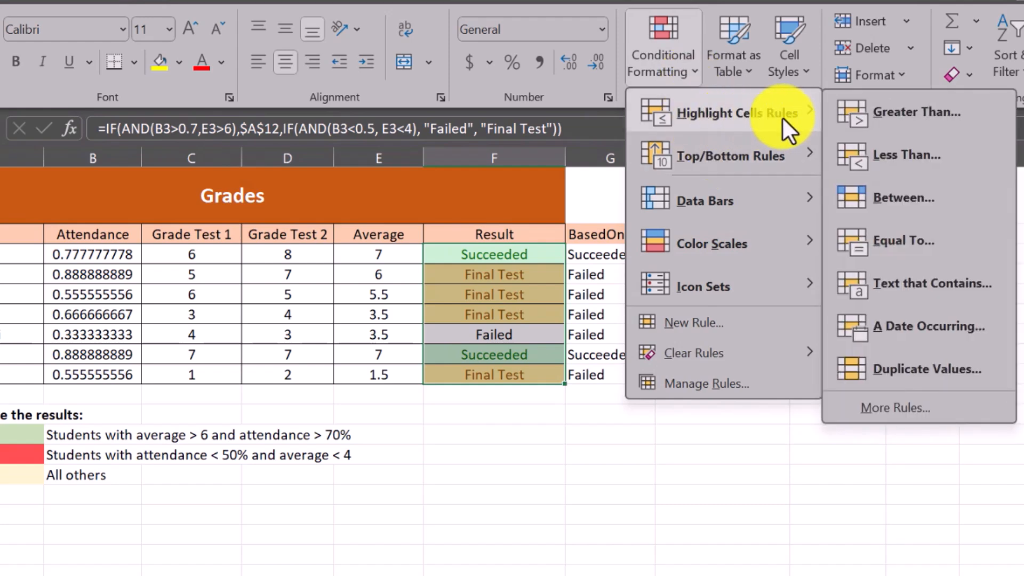
left_click(907, 238)
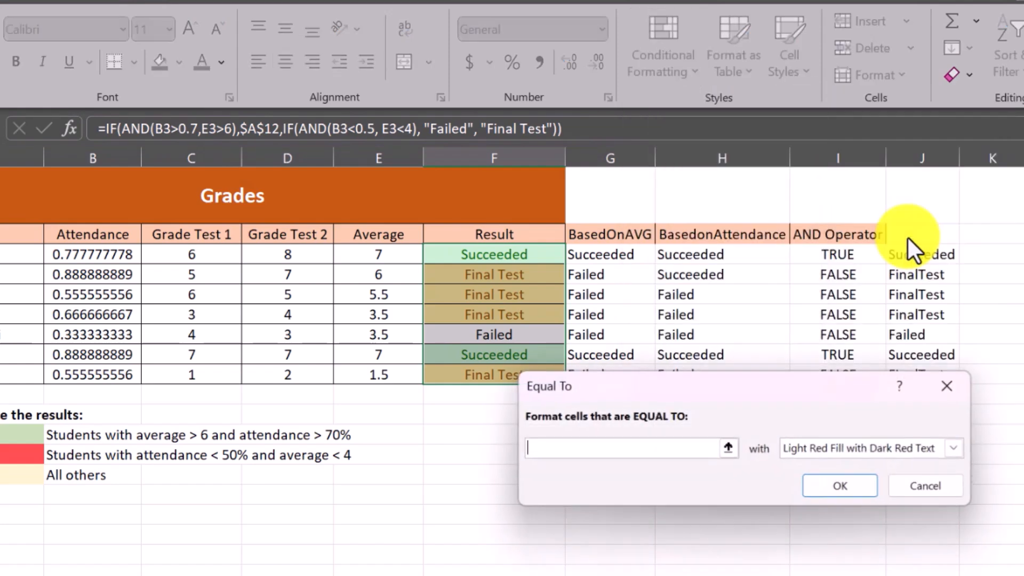
left_click(728, 449)
left_click(24, 455)
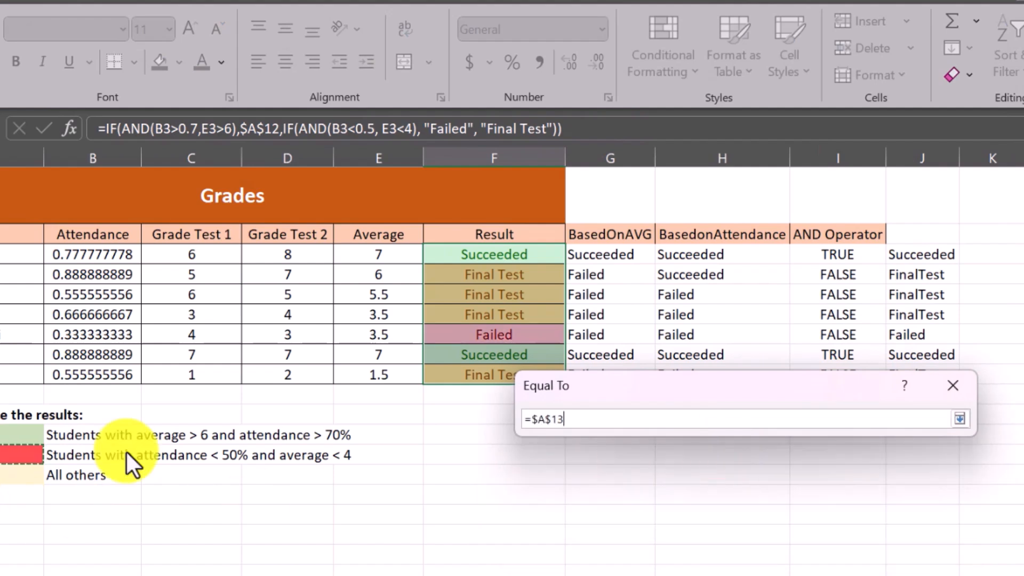
left_click(960, 416)
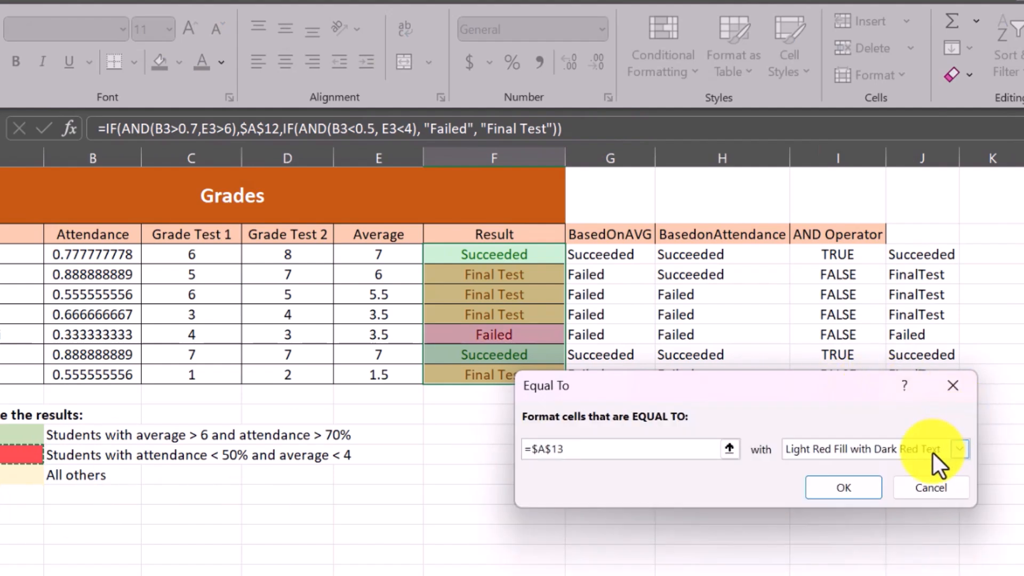
left_click(839, 487)
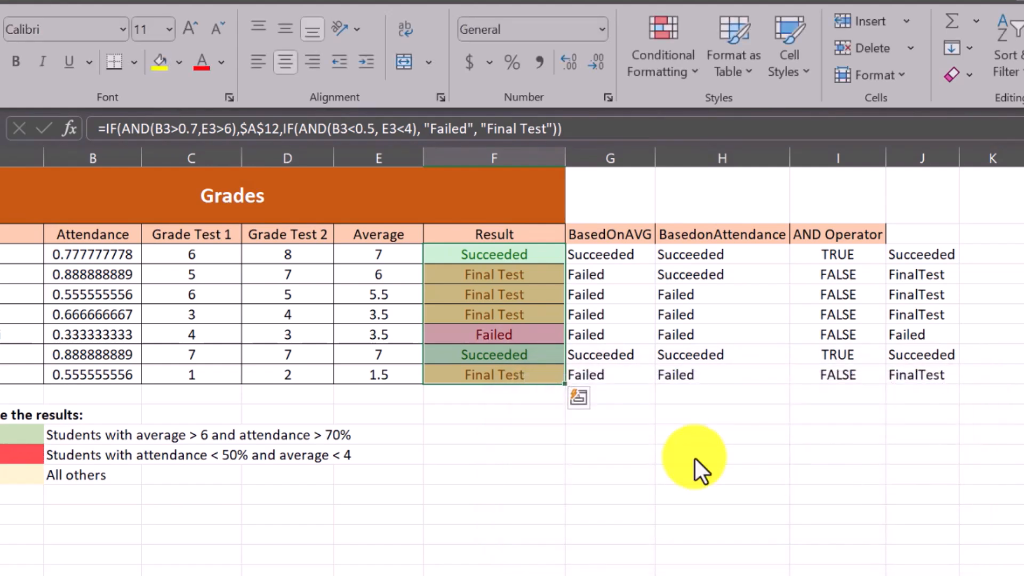
left_click(610, 455)
Apply the green-yellow-red color scale to the Average values in E3:E9
left_click(379, 254)
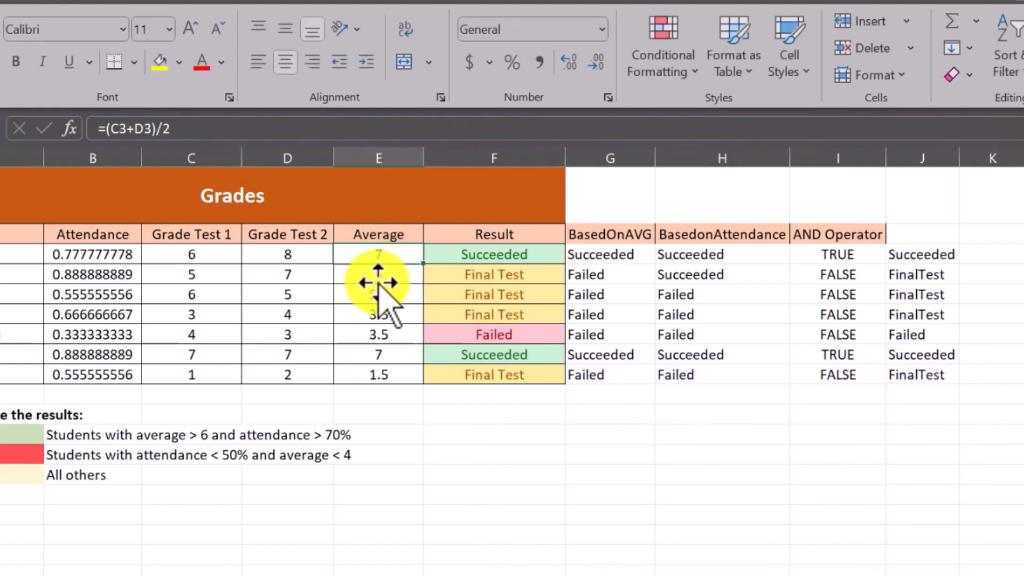
left_click(385, 377, "shift")
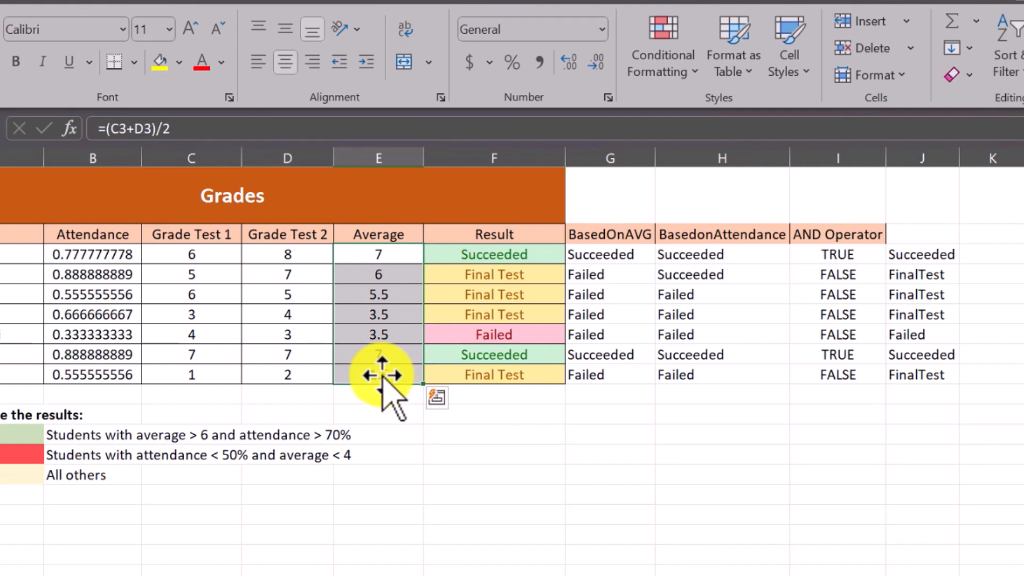
left_click(698, 78)
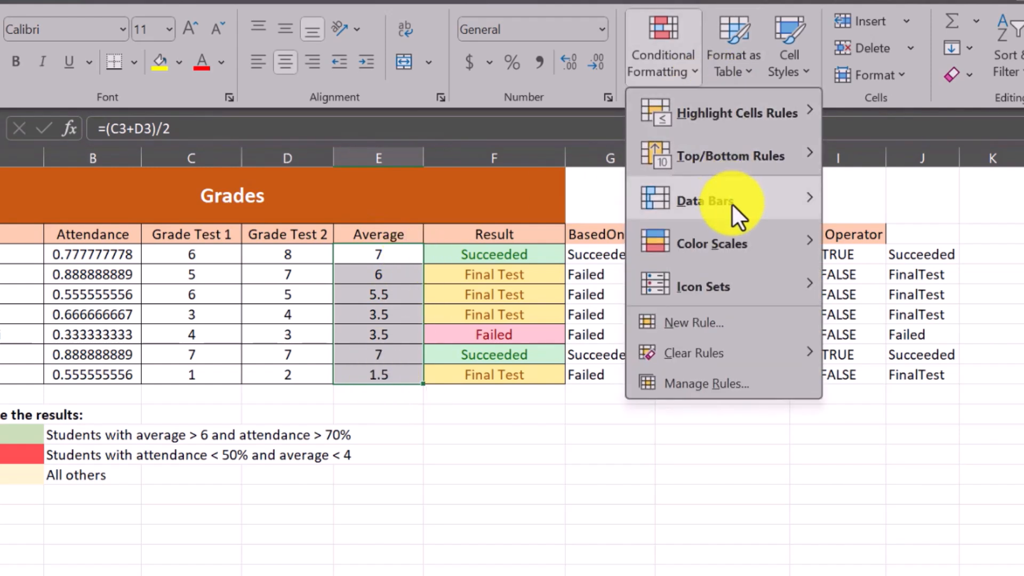
mouse_move(736, 239)
left_click(832, 234)
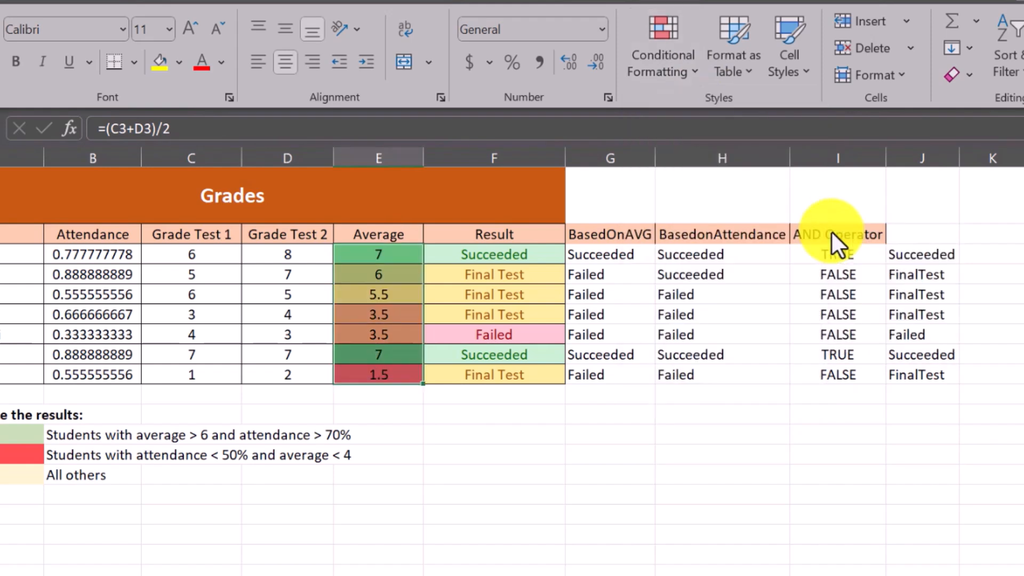
left_click(386, 412)
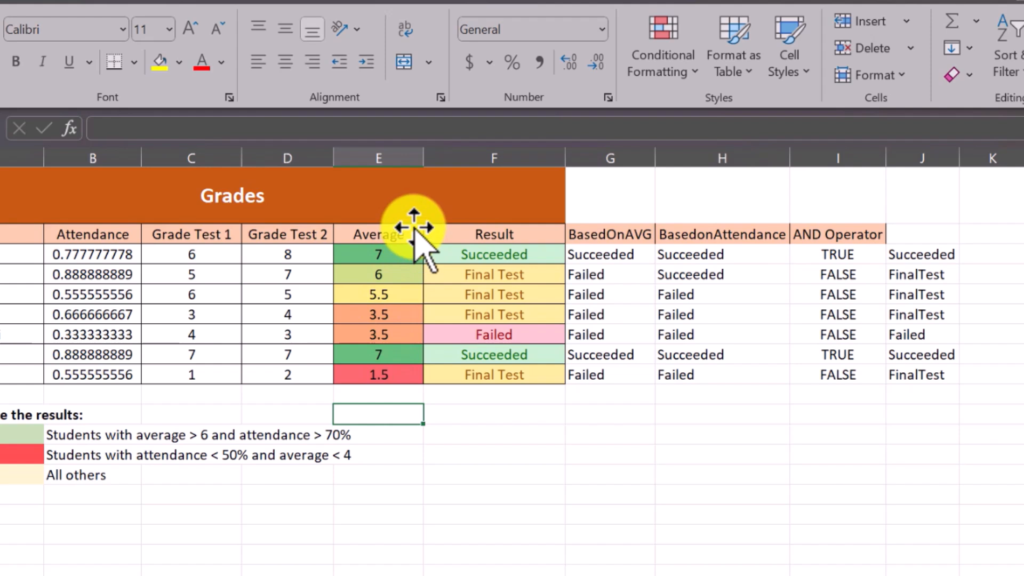
left_click(382, 254)
left_click_drag(382, 253, 382, 375)
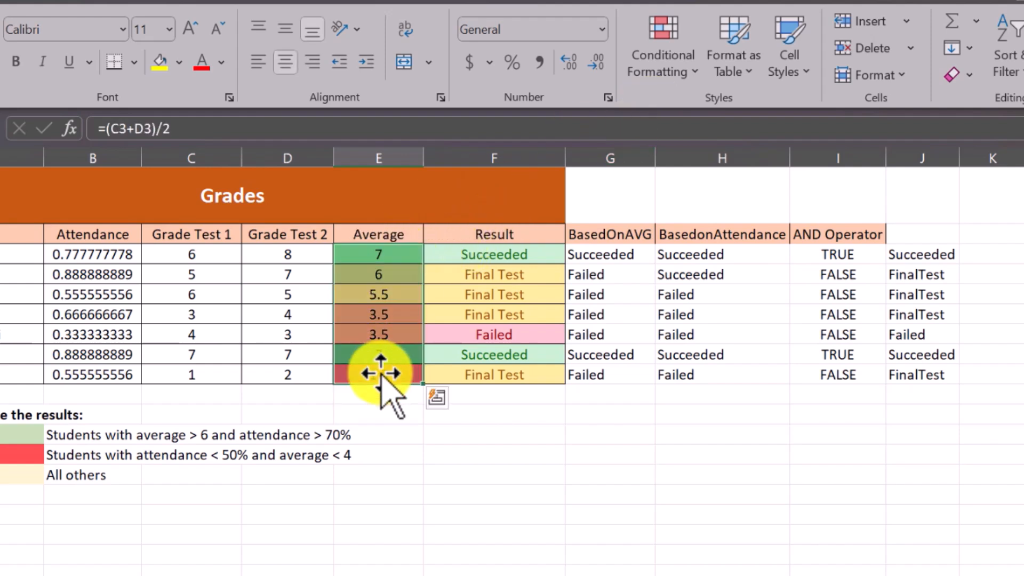
left_click(693, 70)
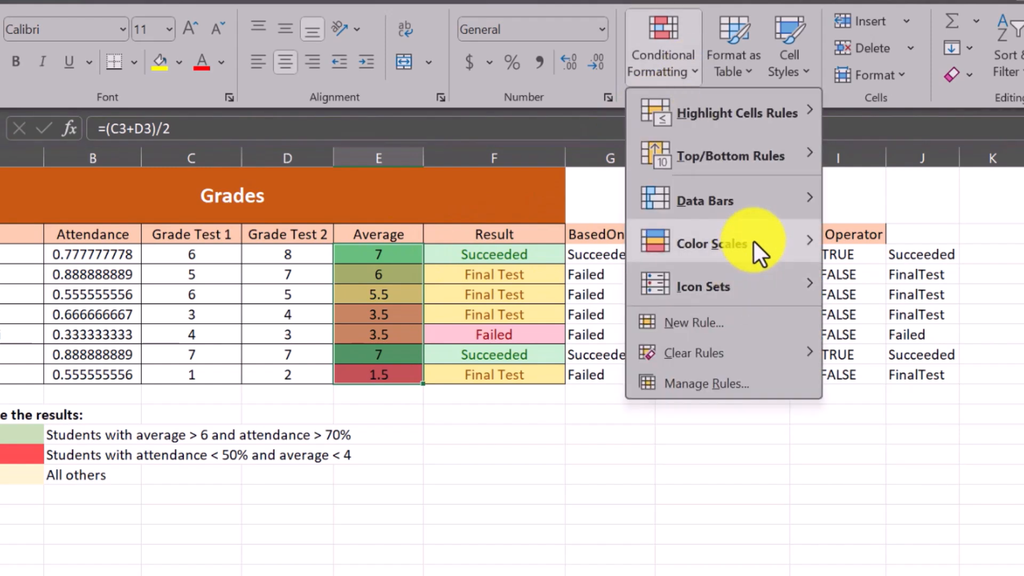
mouse_move(753, 242)
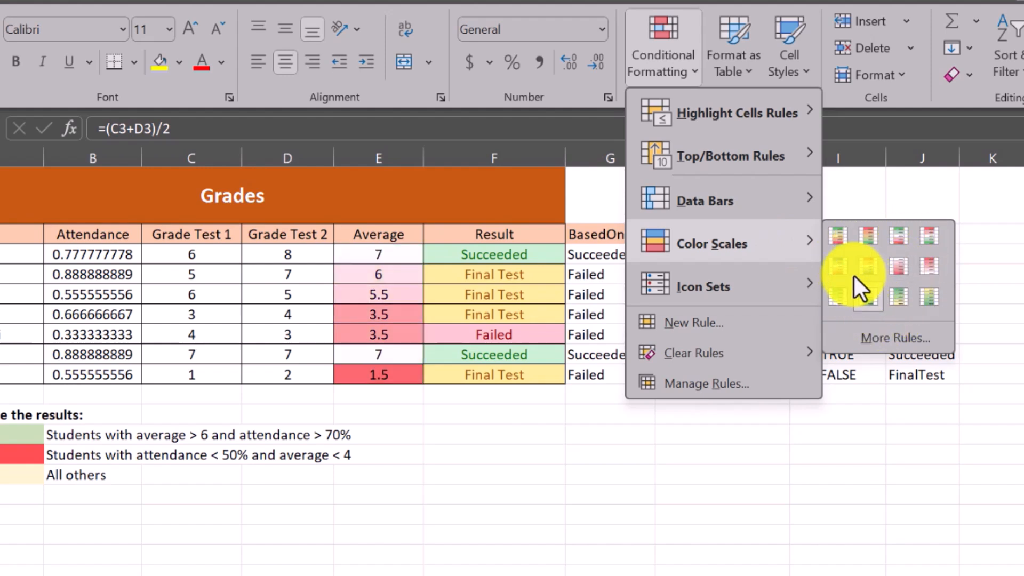
left_click(476, 446)
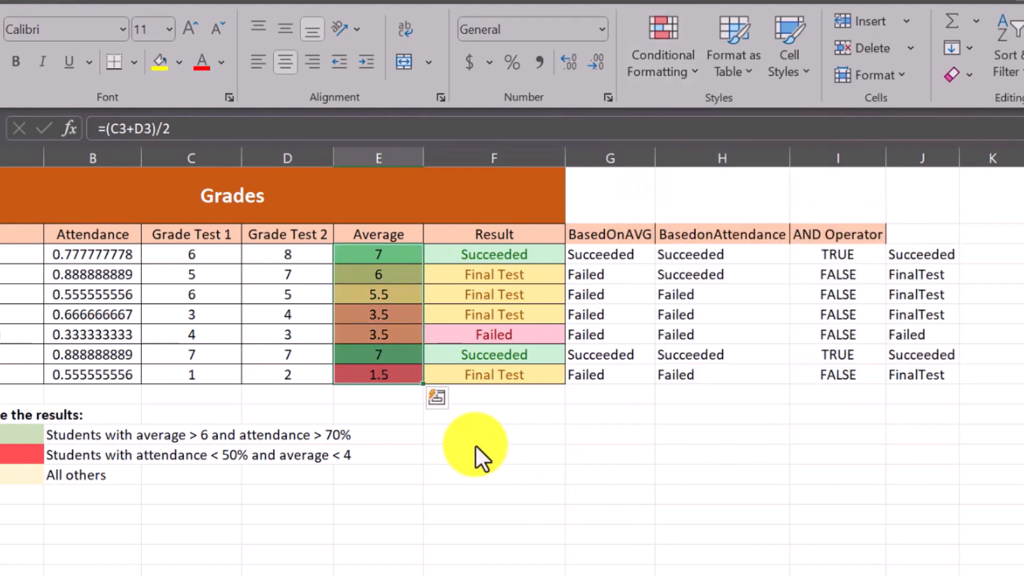